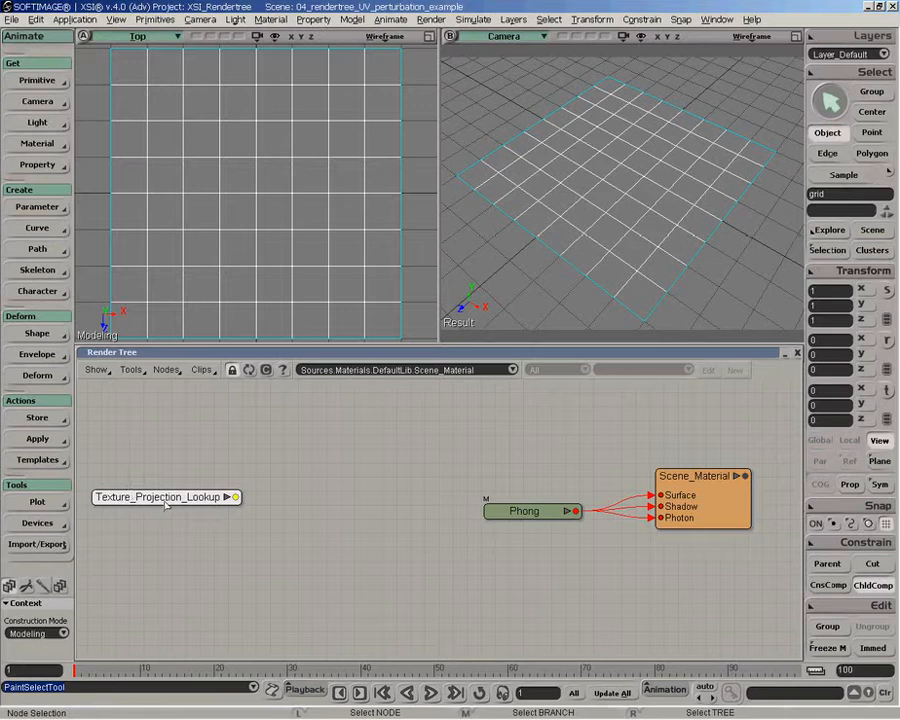
left_click_drag(187, 499, 186, 493)
left_click(166, 369)
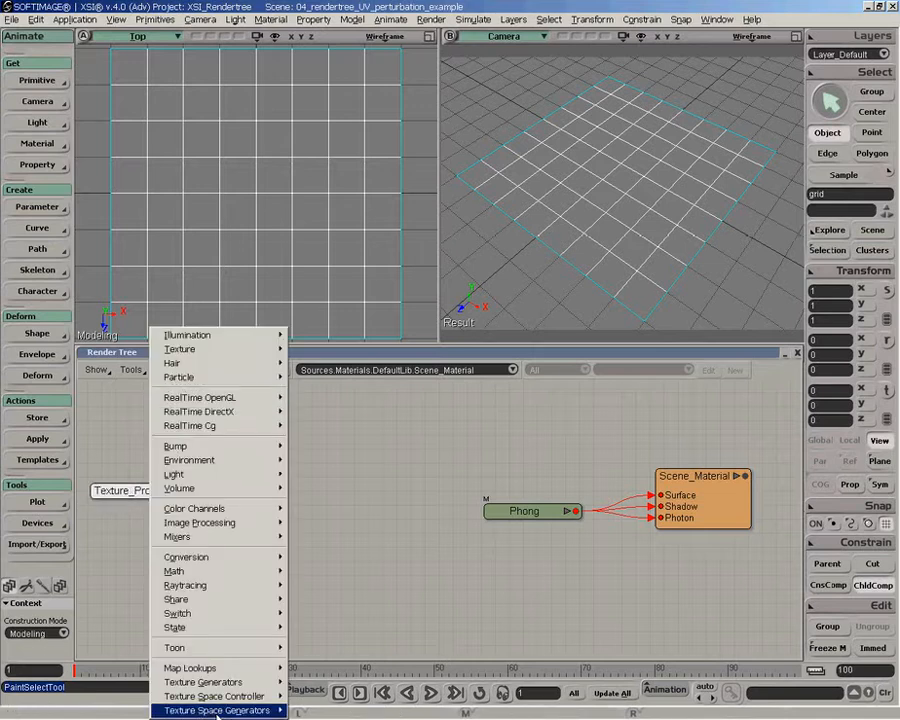
mouse_move(193, 710)
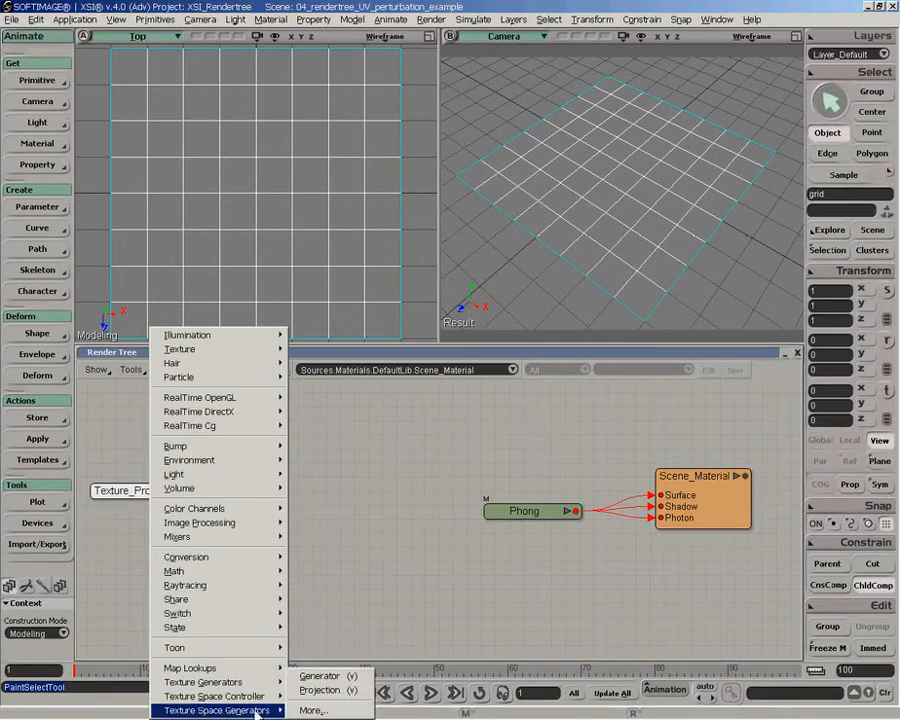
left_click(340, 600)
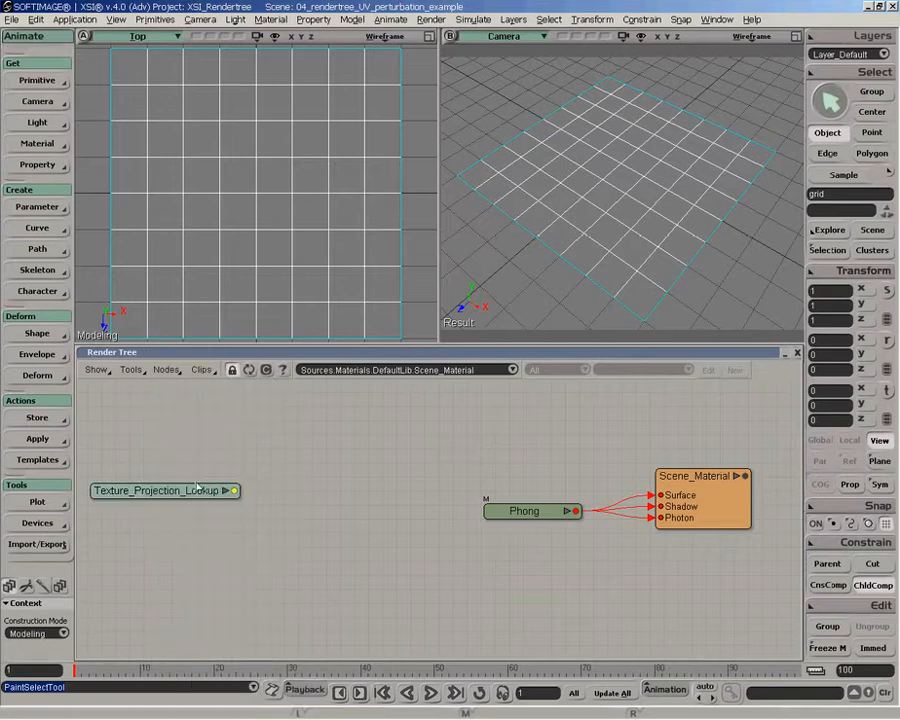
- Add an Image Lookup node to the render tree and connect Texture_Projection_Lookup to its coord input
mouse_move(197, 487)
left_mouse_down()
mouse_move(208, 477)
mouse_move(188, 470)
left_mouse_up()
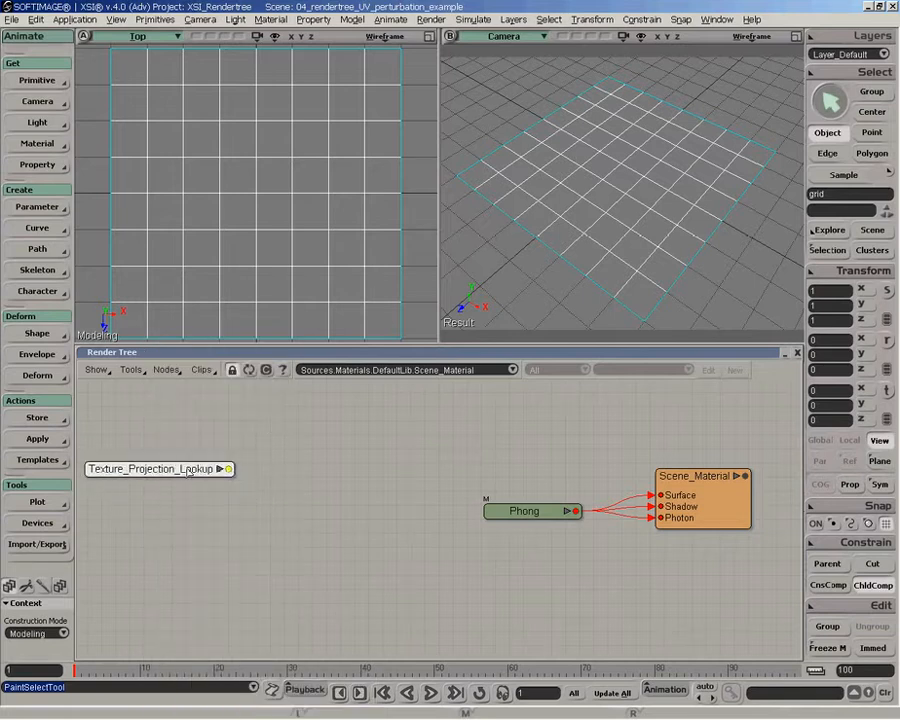
left_click(165, 370)
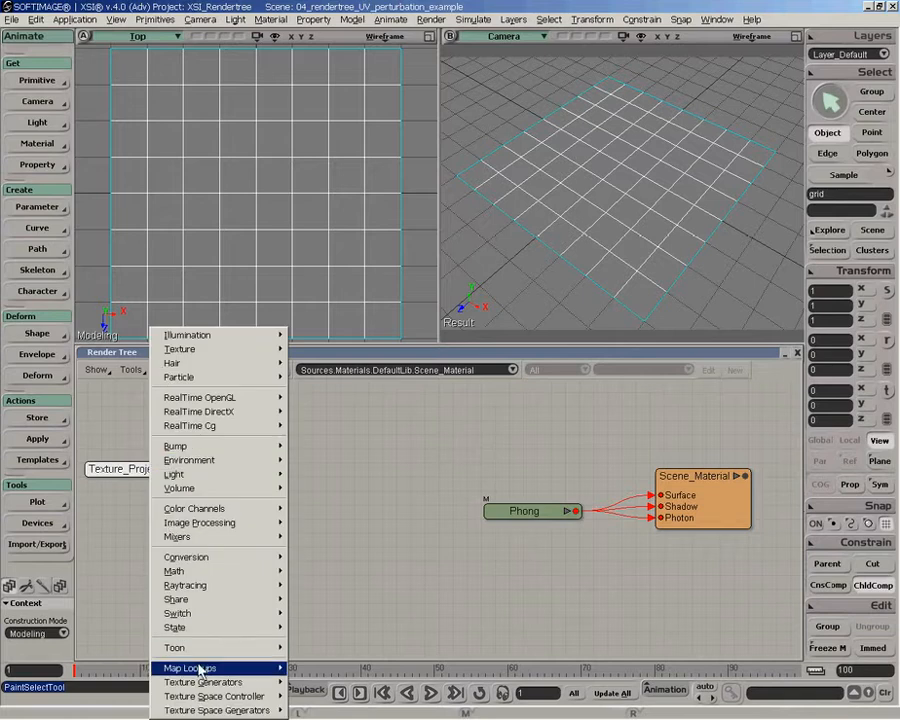
mouse_move(250, 668)
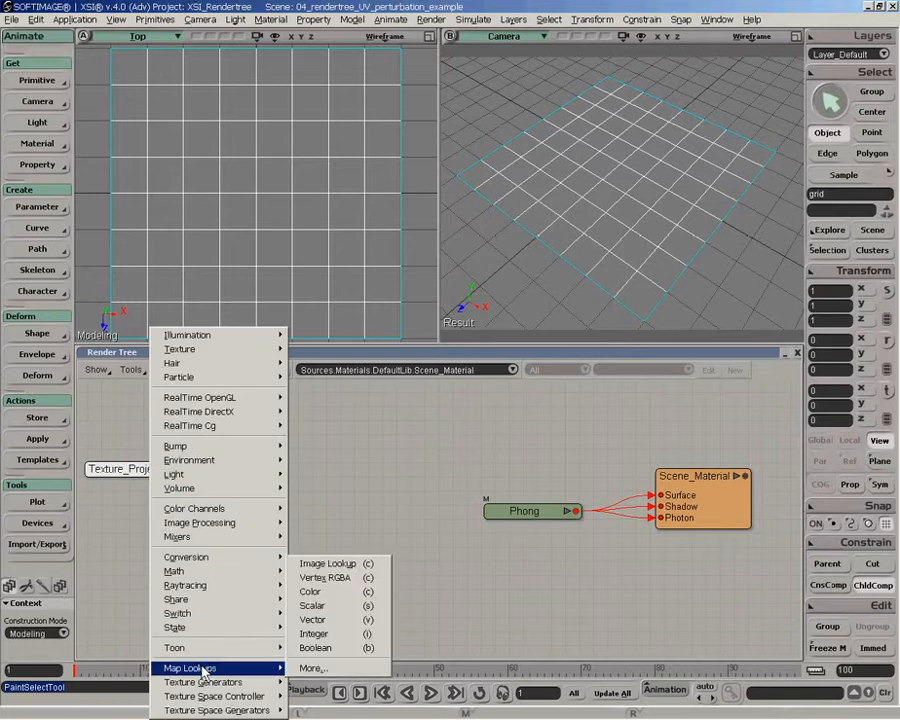
left_click(325, 565)
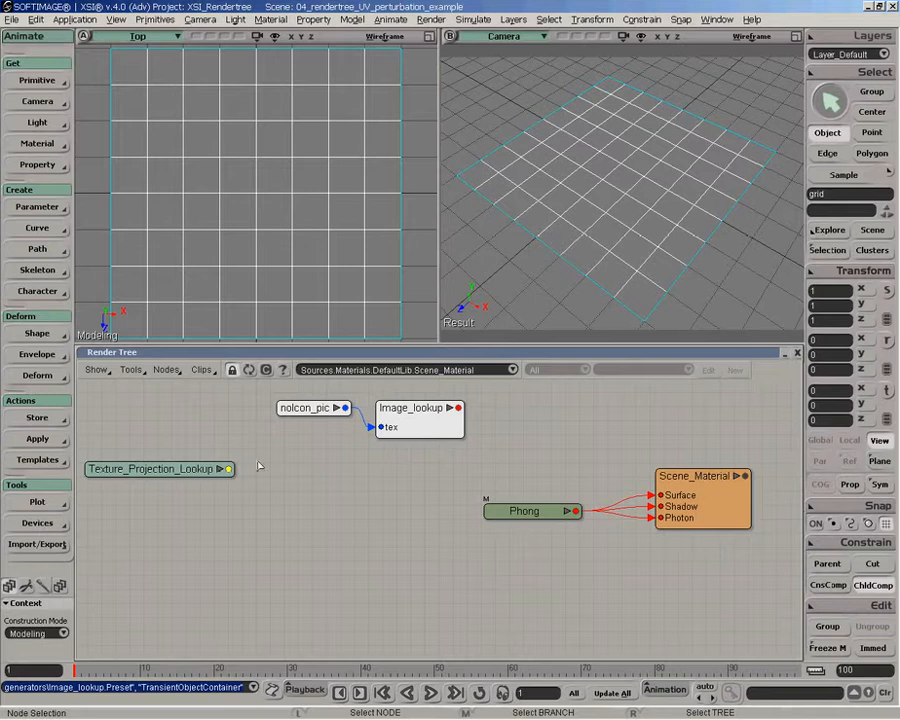
left_click_drag(231, 470, 400, 430)
left_click(420, 440)
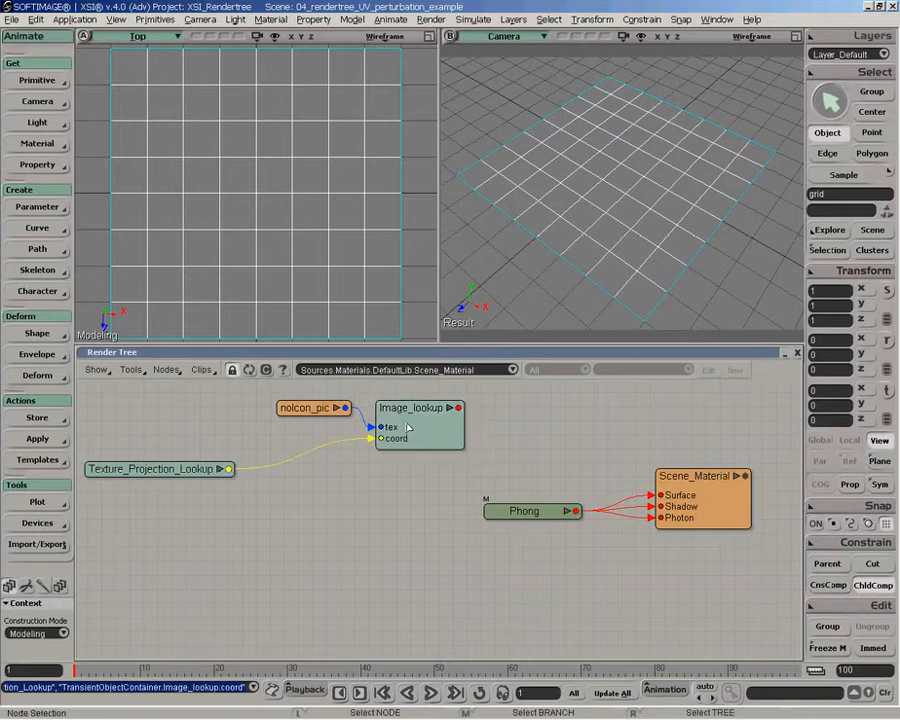
- Connect Image_lookup to the Surface input of Scene_Material and render a region around the grid in the camera view
left_click_drag(462, 426, 698, 430)
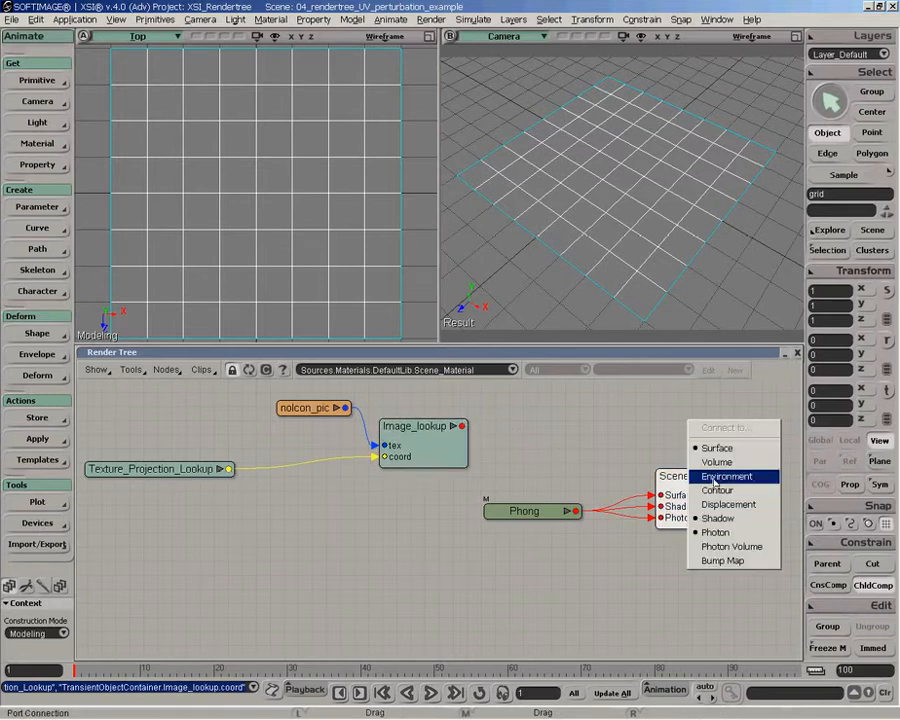
left_click(724, 449)
key("q")
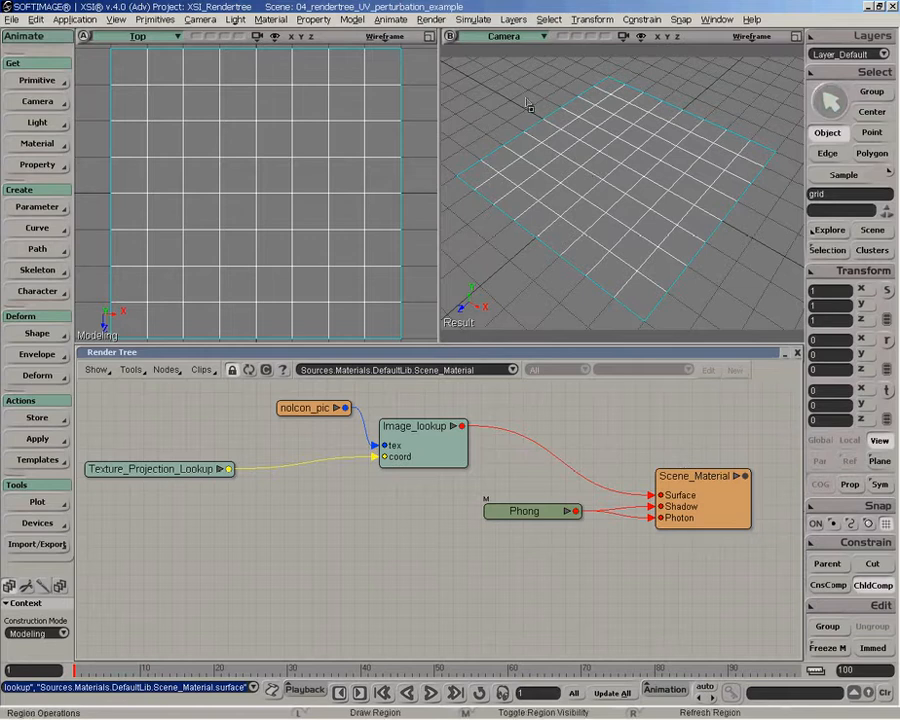
left_click_drag(460, 77, 770, 292)
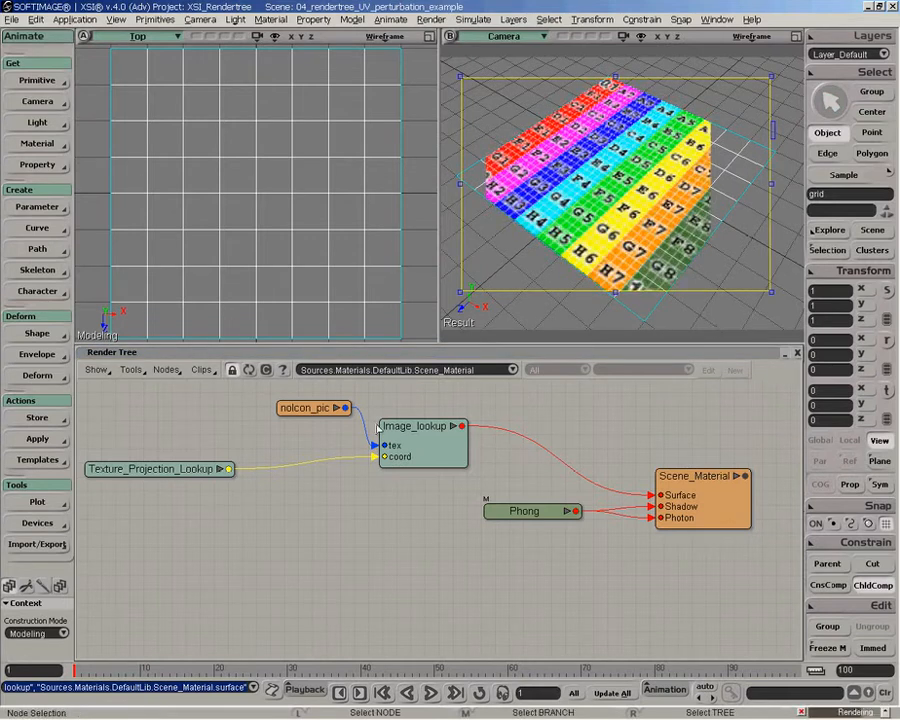
- Spread out the noIcon_pic, Texture_Projection_Lookup and Image_lookup nodes to make room between them
left_click_drag(315, 410, 246, 402)
left_click_drag(150, 469, 205, 463)
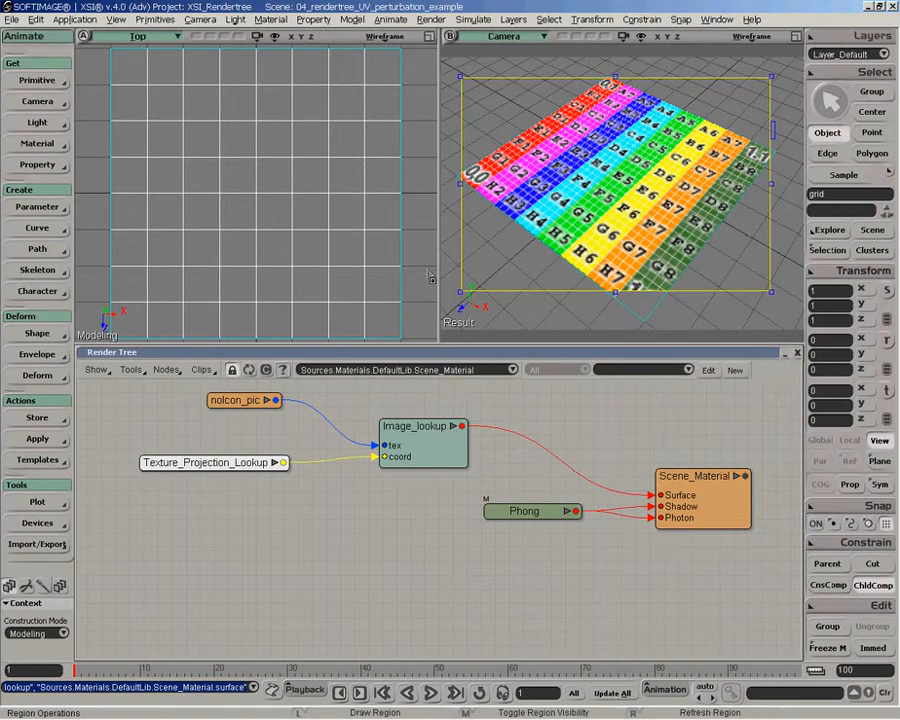
left_click_drag(239, 397, 265, 401)
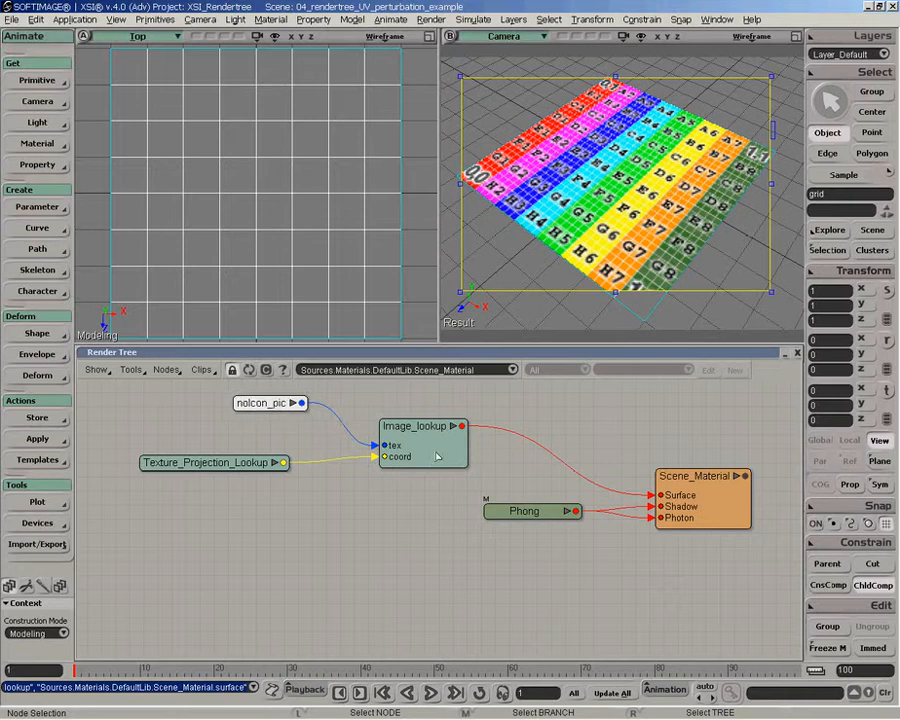
left_click_drag(434, 450, 460, 458)
left_click_drag(706, 507, 701, 506)
- Add a Kaleidoscope node and wire it between Texture_Projection_Lookup and the coord input of Image_lookup
left_click(166, 369)
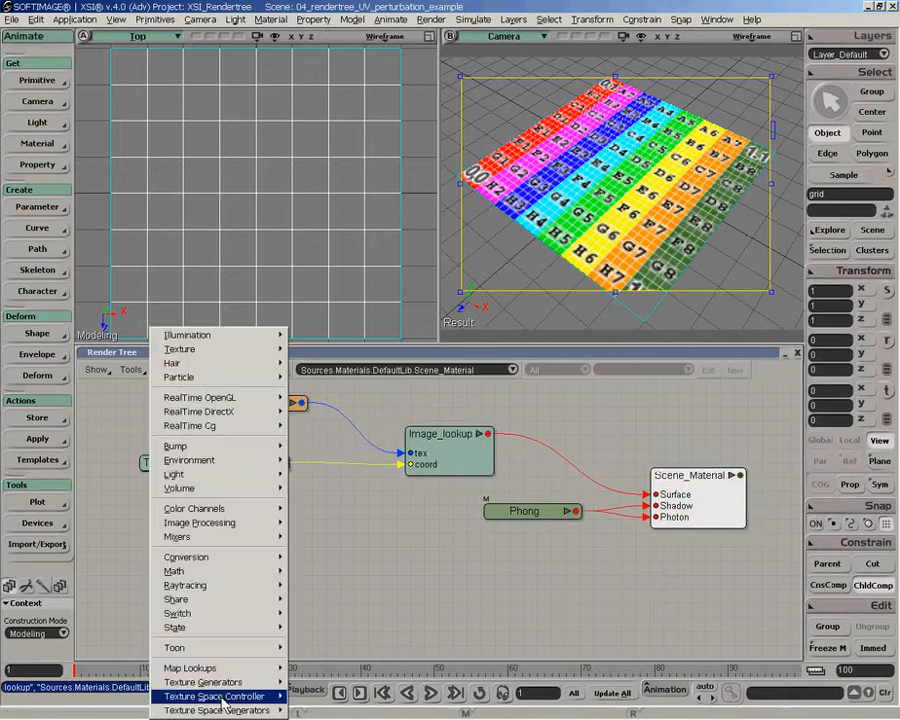
mouse_move(231, 698)
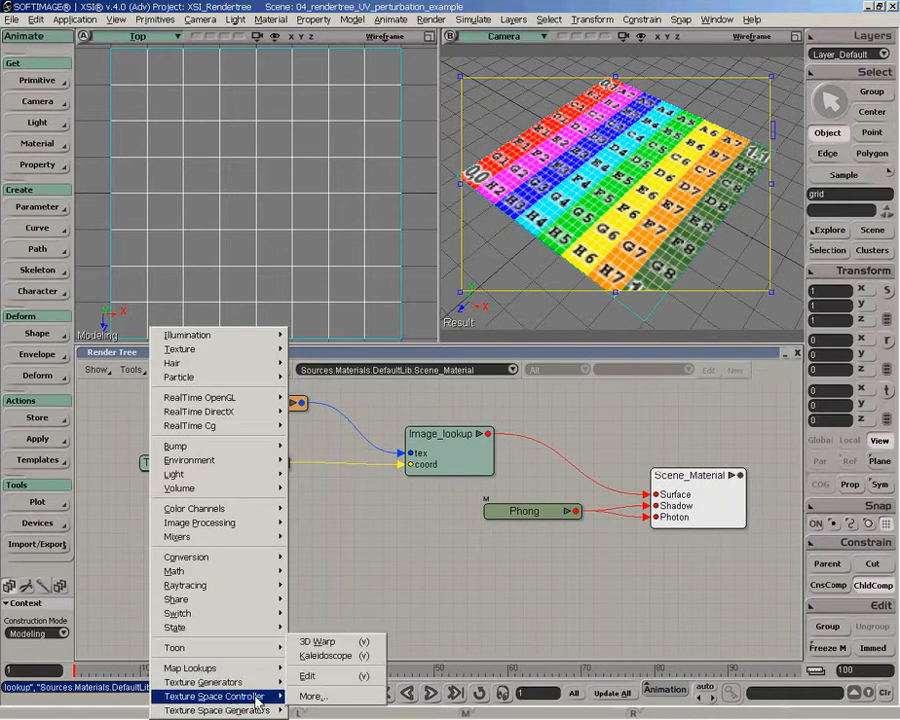
left_click(318, 656)
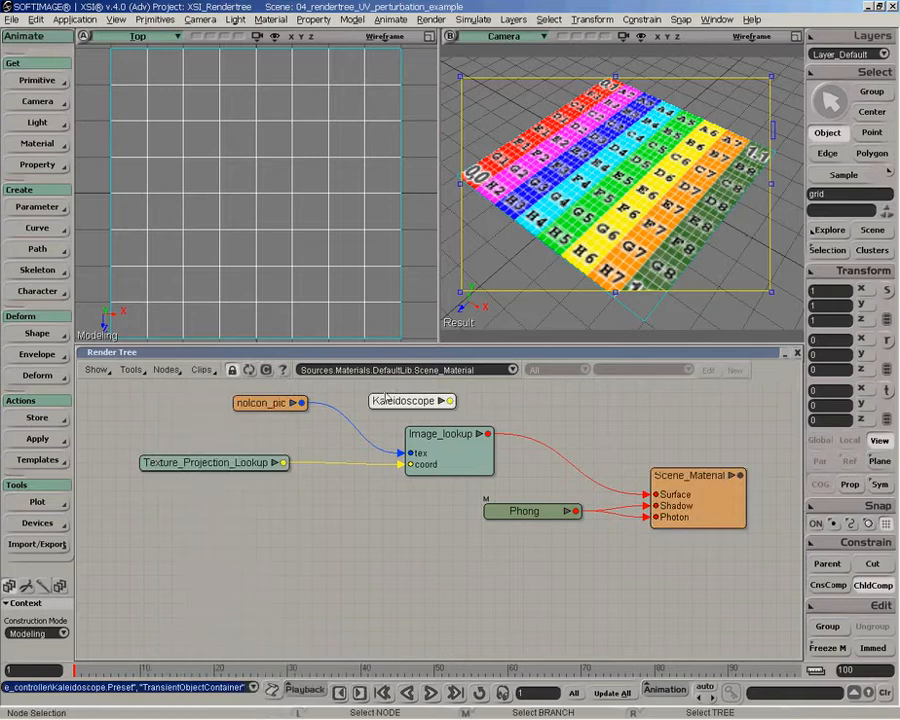
left_click_drag(404, 403, 348, 530)
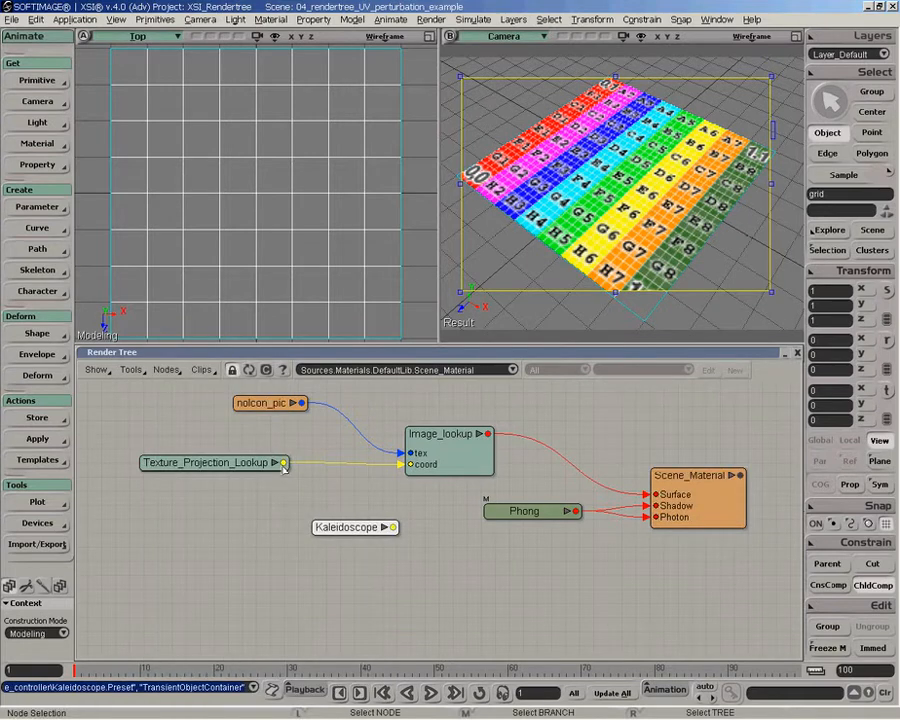
left_click_drag(280, 463, 422, 470)
left_click(410, 532)
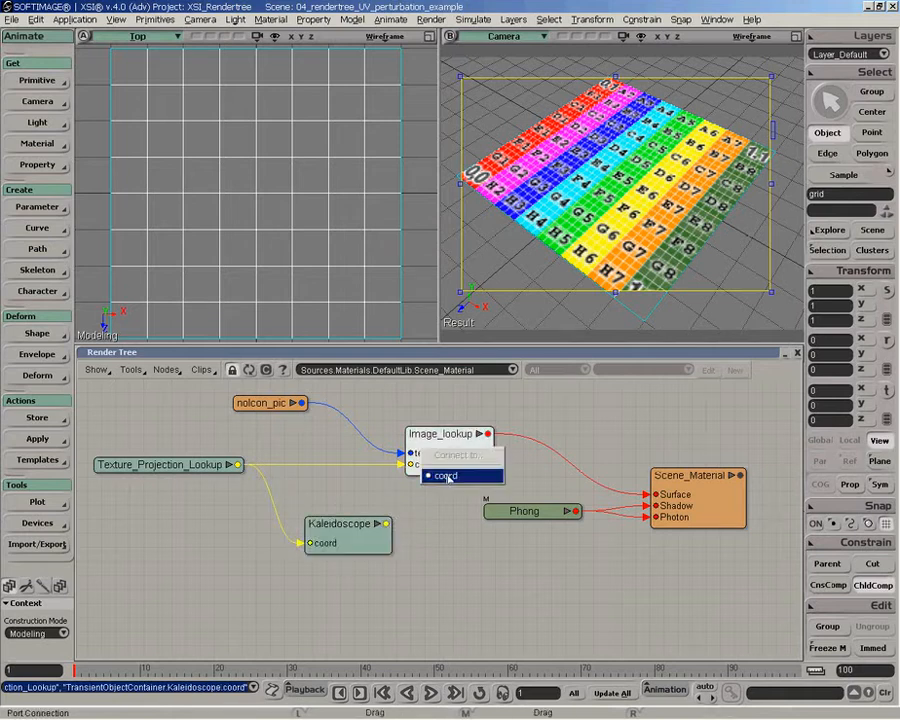
left_click(445, 474)
left_click_drag(347, 543, 310, 525)
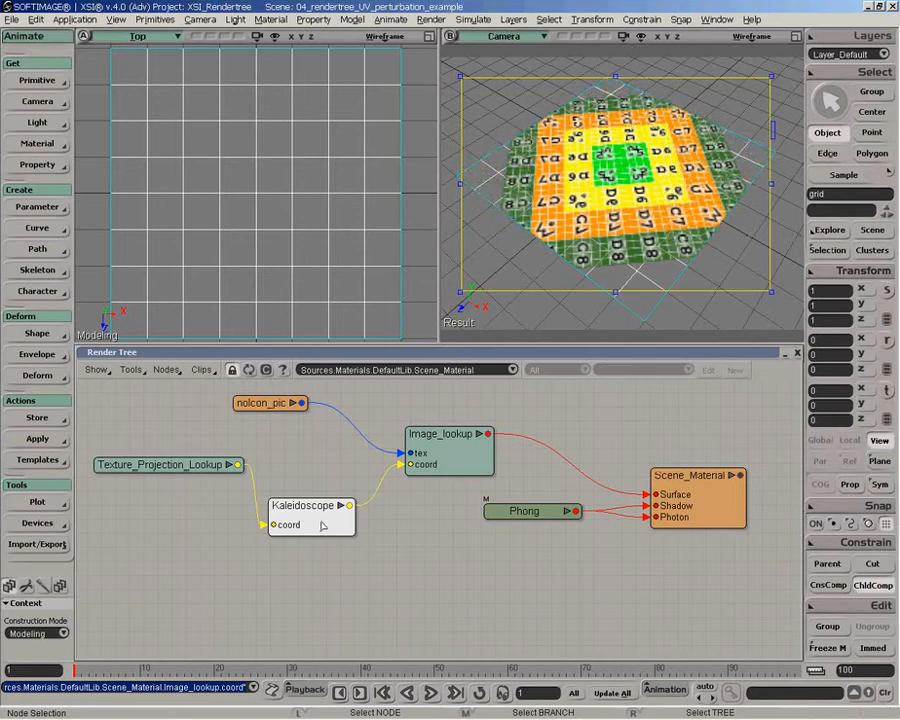
- Set the Kaleidoscope's number of reflections to 38 and its angle to 0.298, and close its properties
double_click(313, 534)
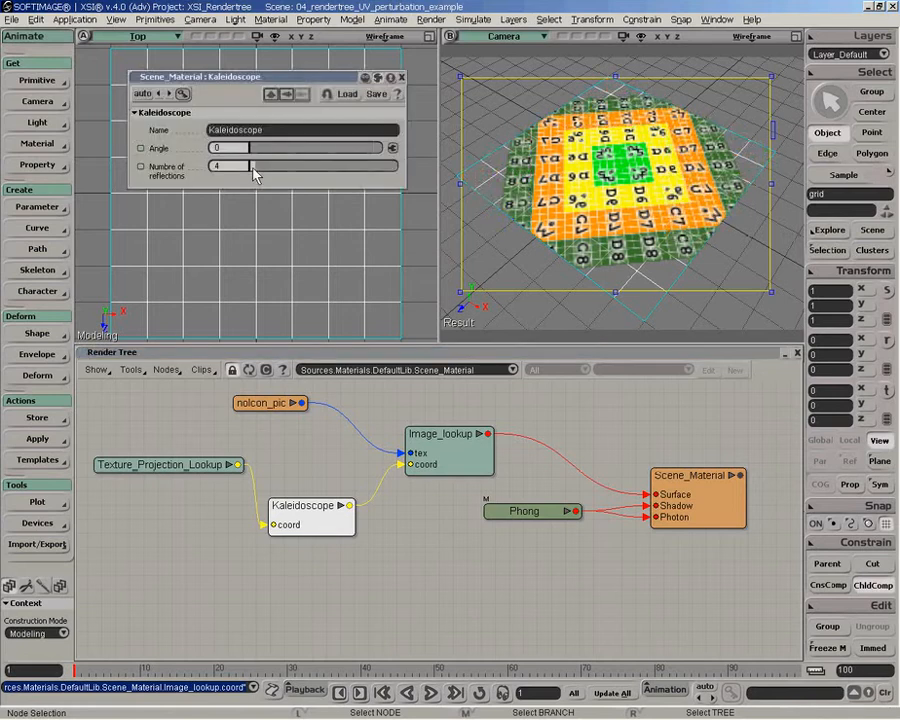
left_click_drag(255, 174, 293, 150)
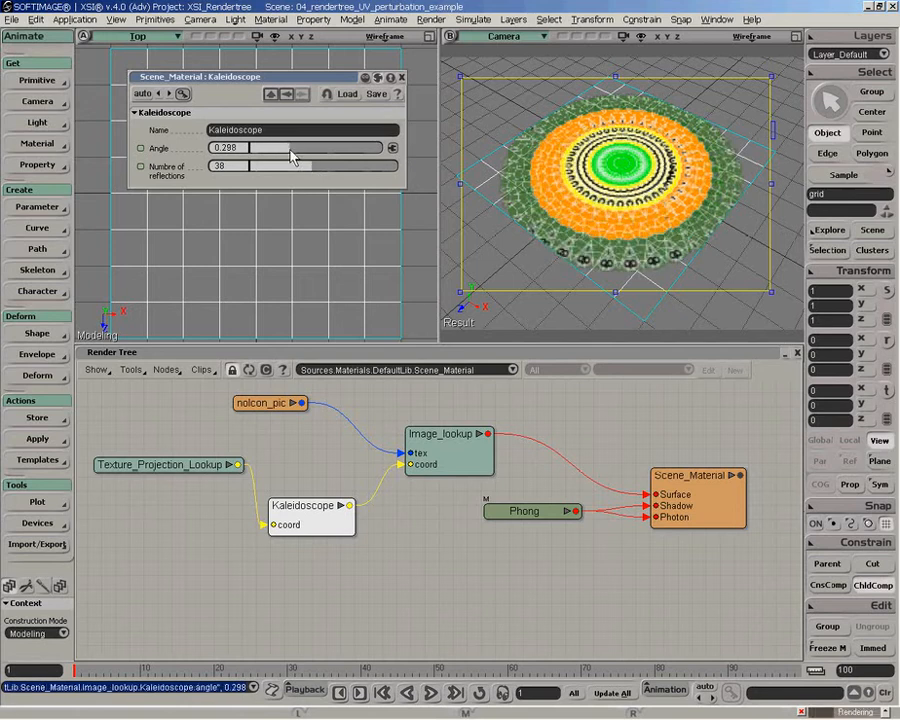
left_click(402, 78)
- Rearrange the image, lookup and Kaleidoscope nodes to leave space before the Kaleidoscope
left_click_drag(160, 464, 120, 446)
left_click_drag(440, 434, 552, 422)
left_click(265, 403)
left_click_drag(265, 403, 403, 409)
left_click(350, 499)
left_click_drag(351, 496, 384, 469)
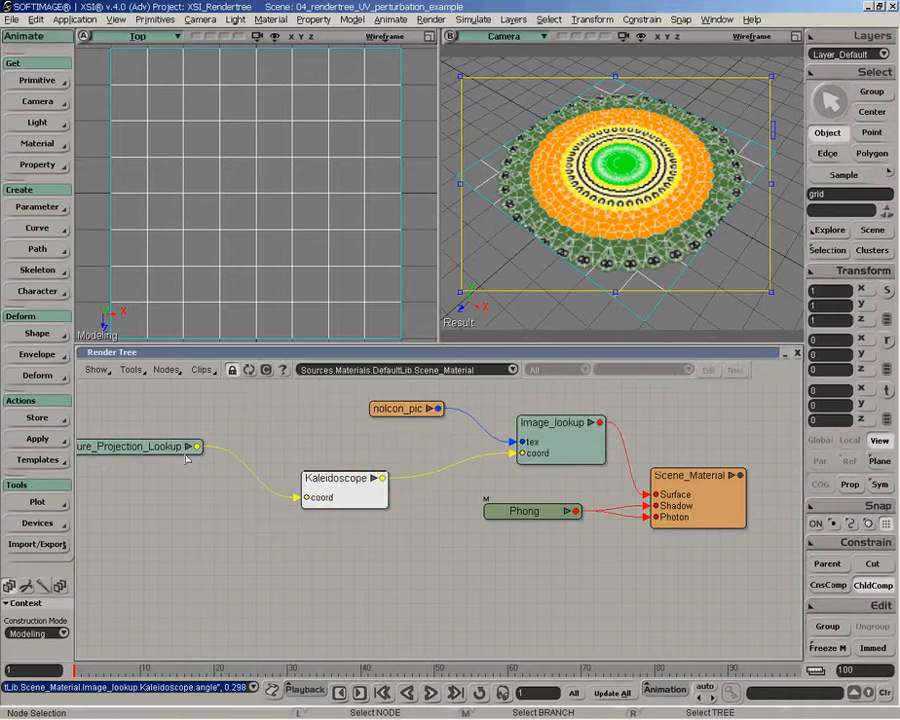
left_click_drag(159, 445, 175, 451)
- Add a 3D Warp node and connect Texture_Projection_Lookup to both its texture_coord and noise_coord inputs
left_click(173, 371)
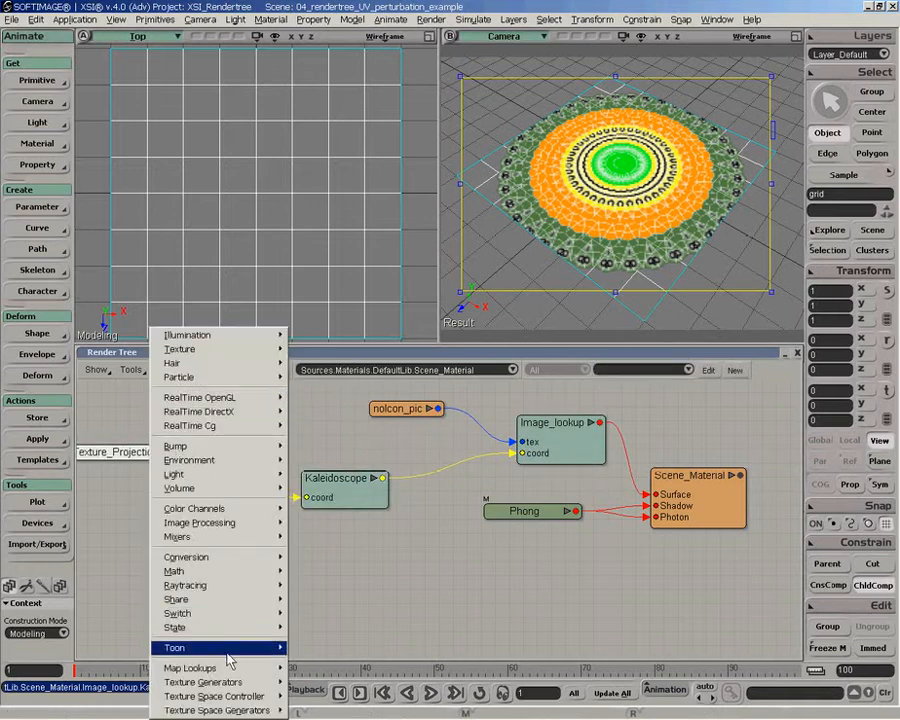
mouse_move(234, 688)
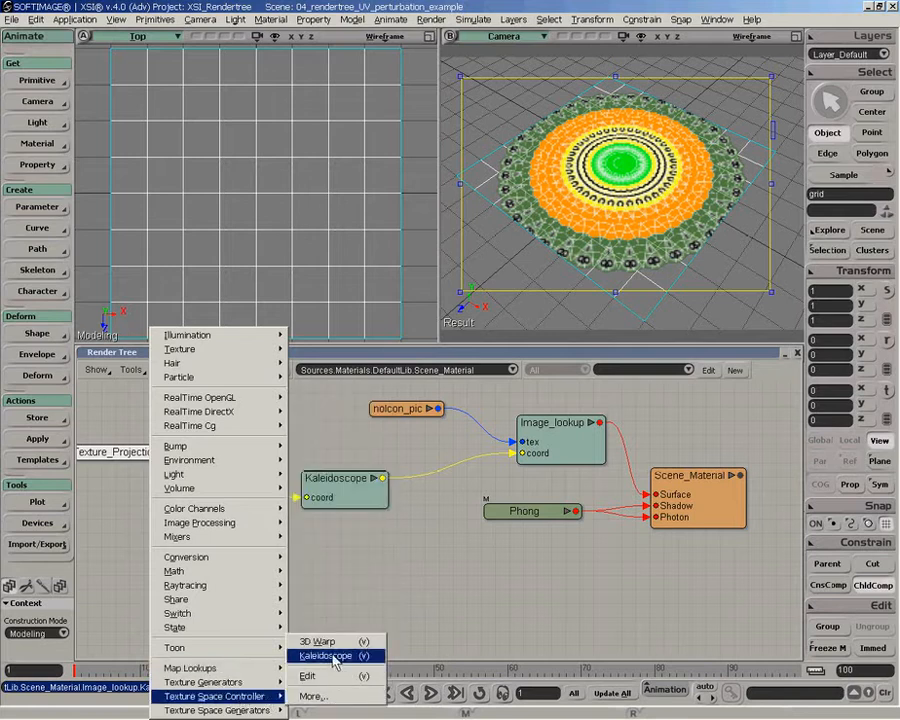
left_click(330, 643)
left_click(322, 540)
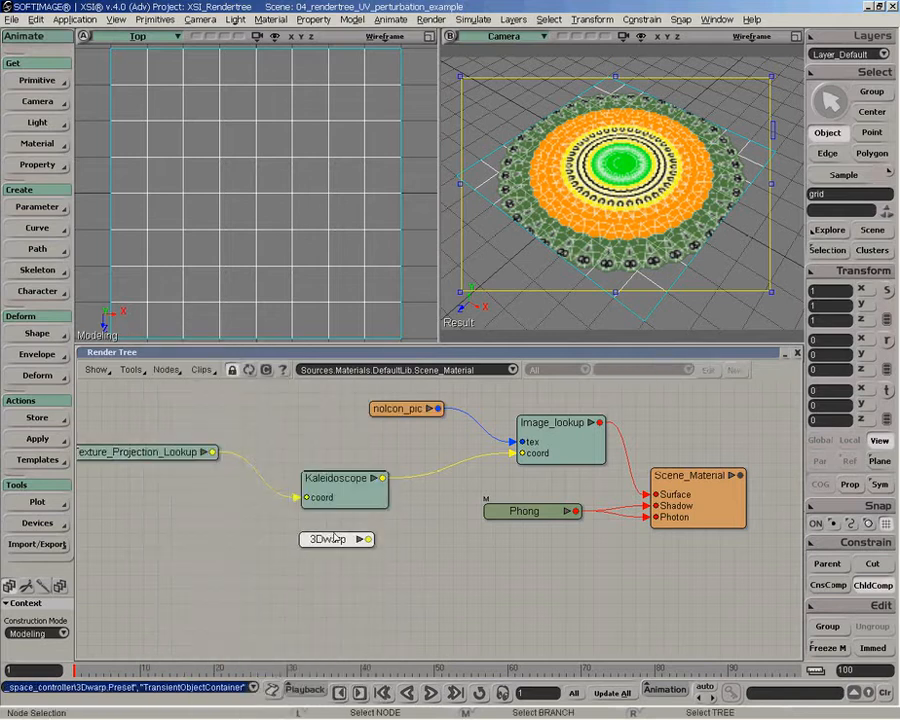
left_click_drag(328, 484, 300, 472)
left_click_drag(338, 541, 376, 552)
left_click_drag(337, 478, 337, 474)
left_click_drag(213, 450, 350, 558)
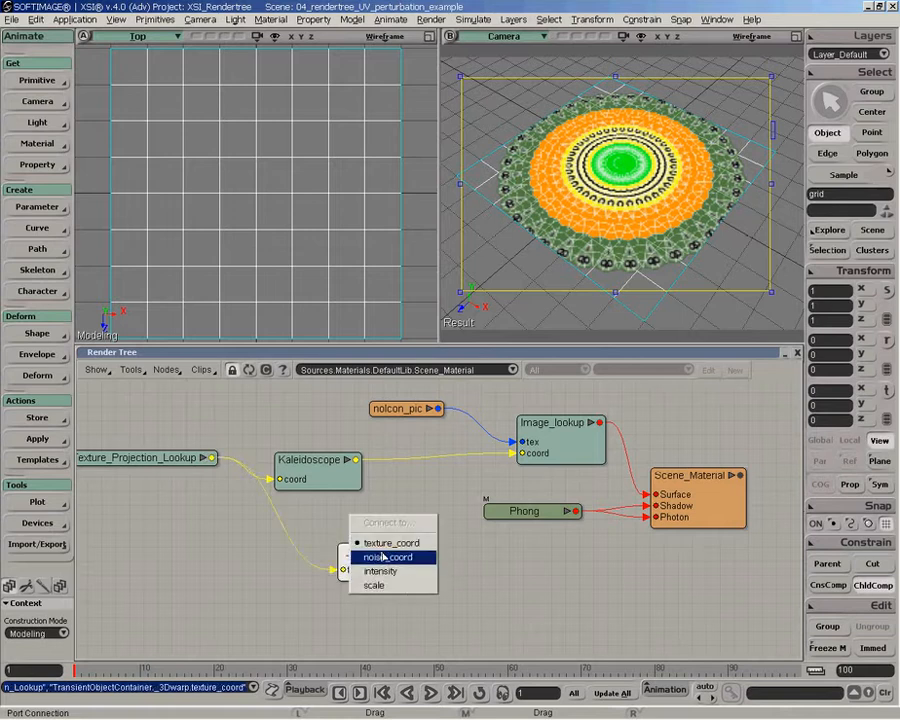
left_click(383, 557)
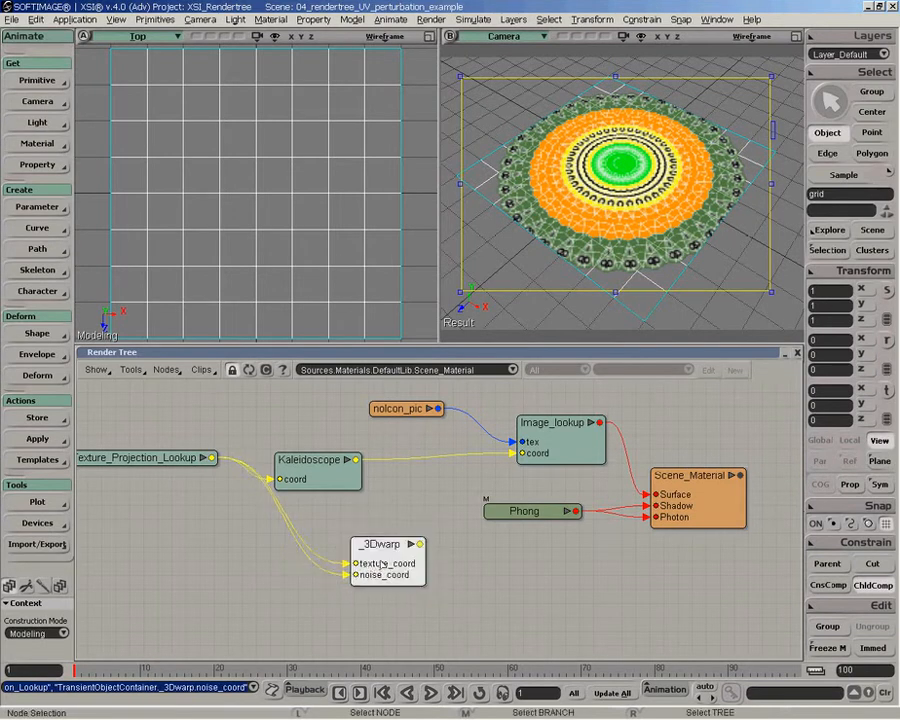
left_click_drag(382, 563, 302, 562)
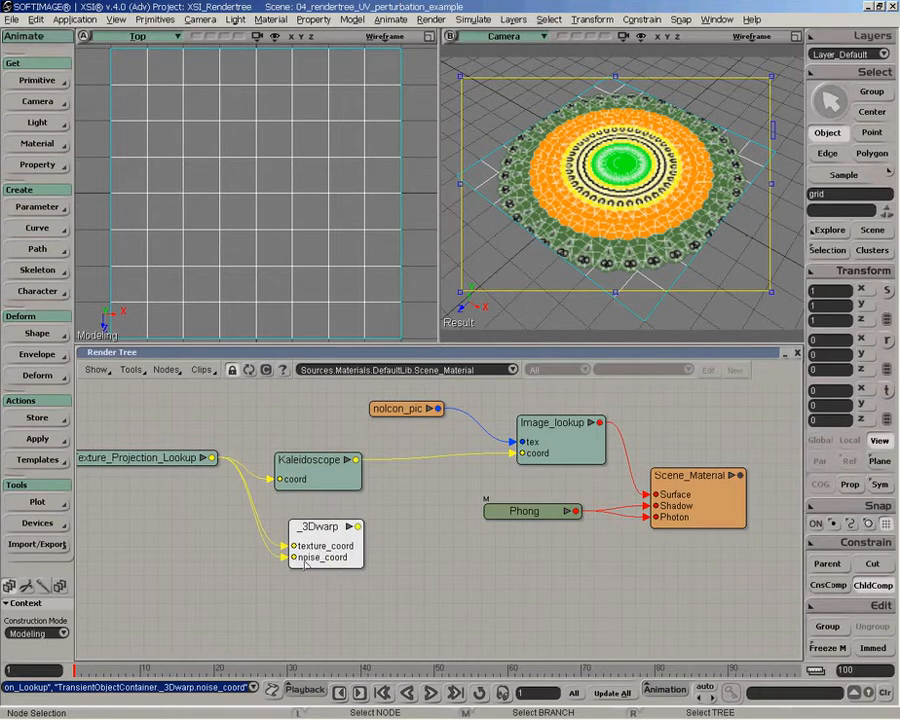
- Connect the _3Dwarp output to the Kaleidoscope's coord input and line up both nodes in the chain
left_click_drag(315, 535, 407, 481)
left_click(303, 476)
left_click_drag(330, 550, 313, 498)
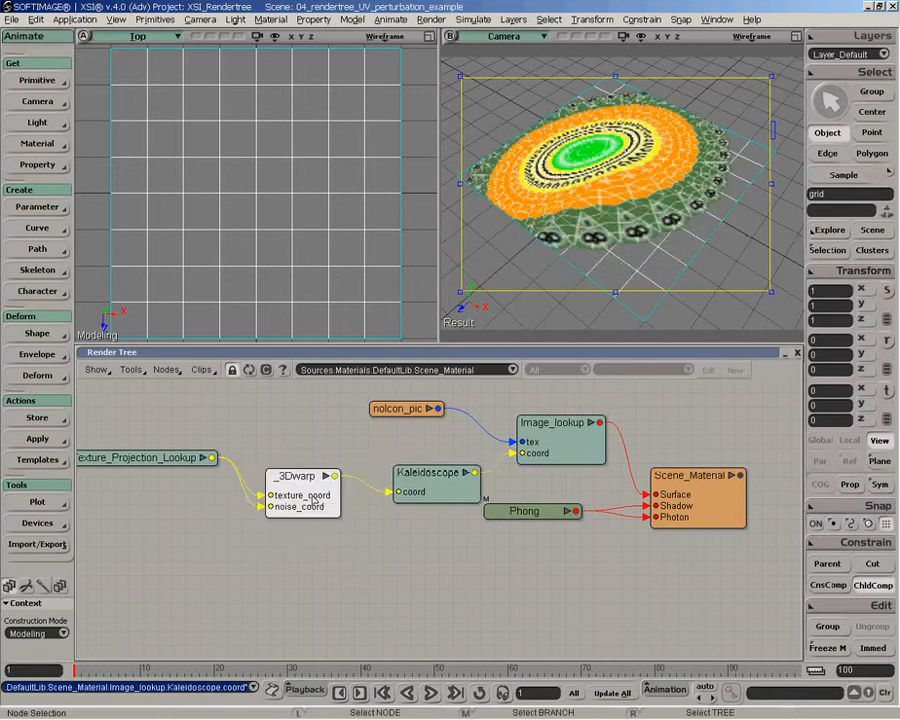
left_click_drag(403, 497, 374, 494)
left_click_drag(298, 507, 291, 495)
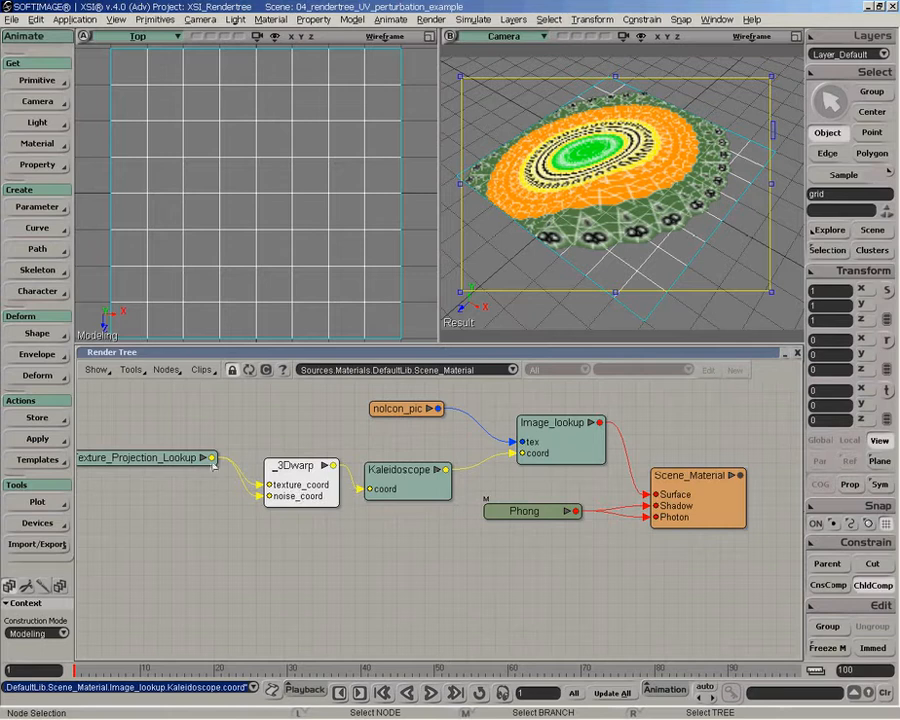
- Set the _3Dwarp intensity to 2.899 and its scale to 2.527, and close its properties
double_click(282, 484)
left_click_drag(250, 150, 330, 155)
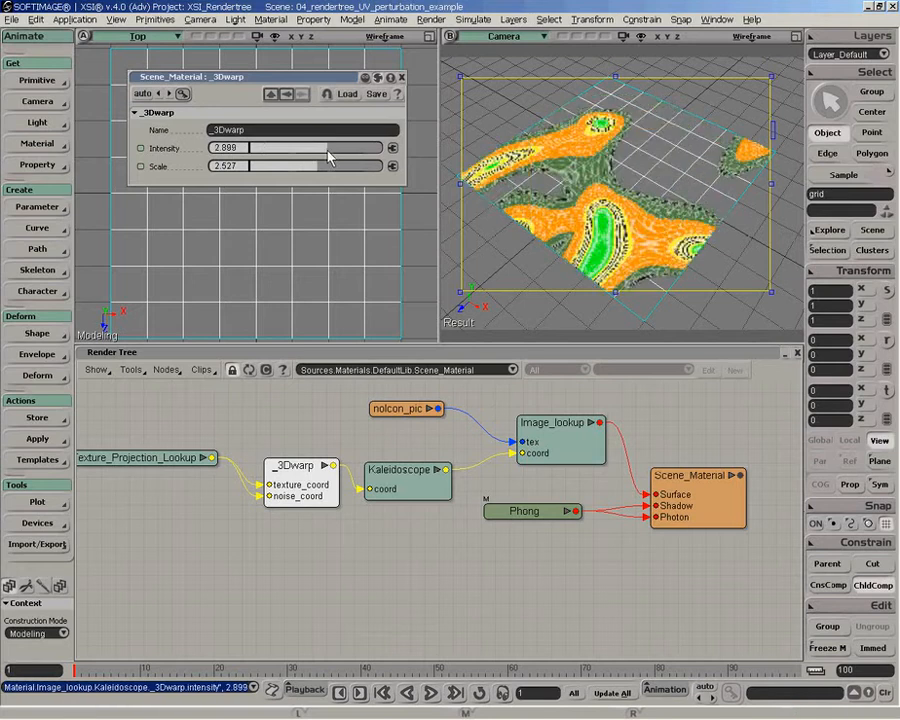
left_click(402, 78)
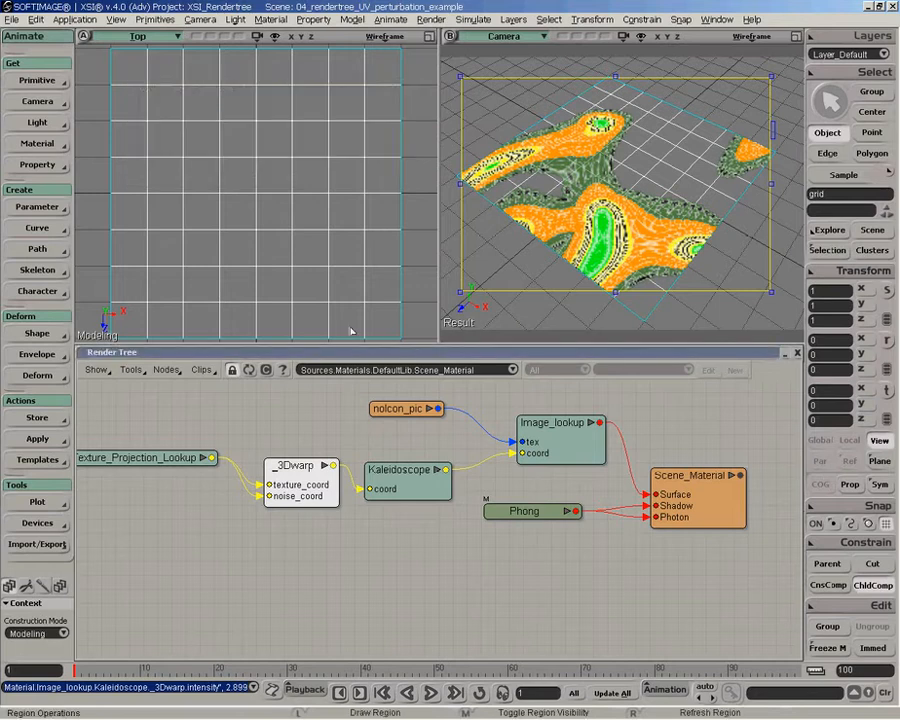
- Disconnect _3Dwarp from the Kaleidoscope and swap the positions of the two nodes
left_click_drag(392, 484, 397, 484)
left_click(282, 495)
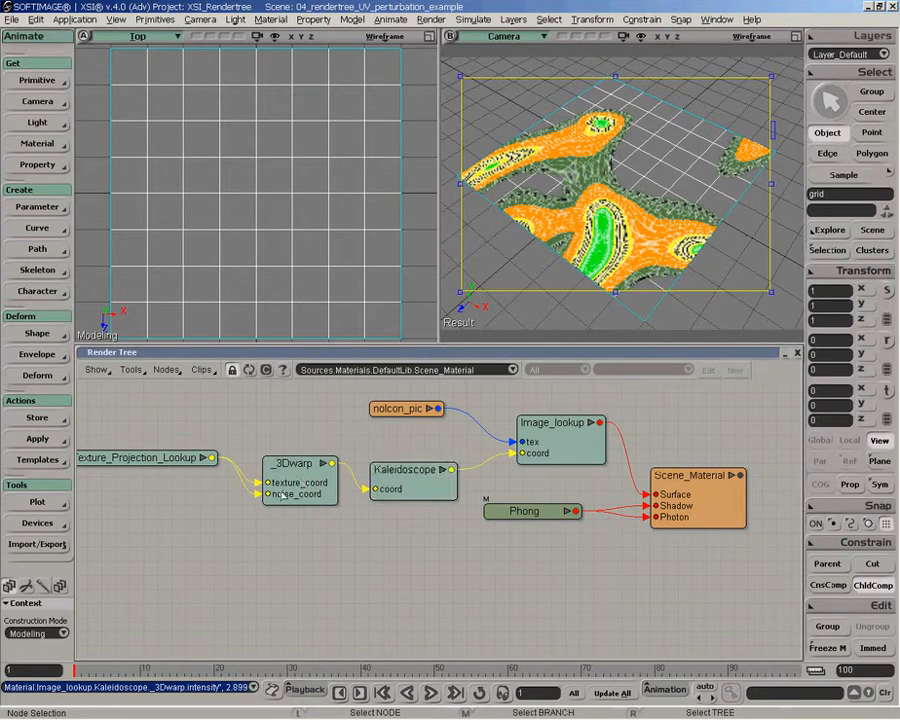
left_click_drag(366, 491, 384, 470)
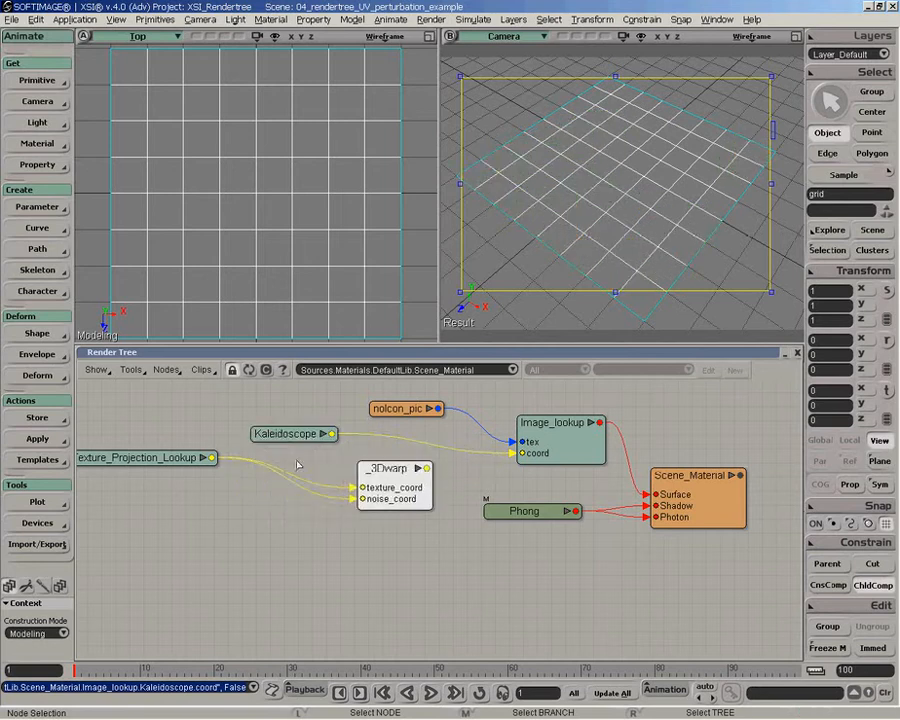
- Connect Texture_Projection_Lookup to the Kaleidoscope's coord input, and the Kaleidoscope to the texture_coord and noise_coord inputs of _3Dwarp
left_click_drag(211, 461, 217, 454)
left_click_drag(218, 451, 262, 435)
left_click(309, 443)
left_click_drag(332, 433, 373, 462)
left_click(410, 478)
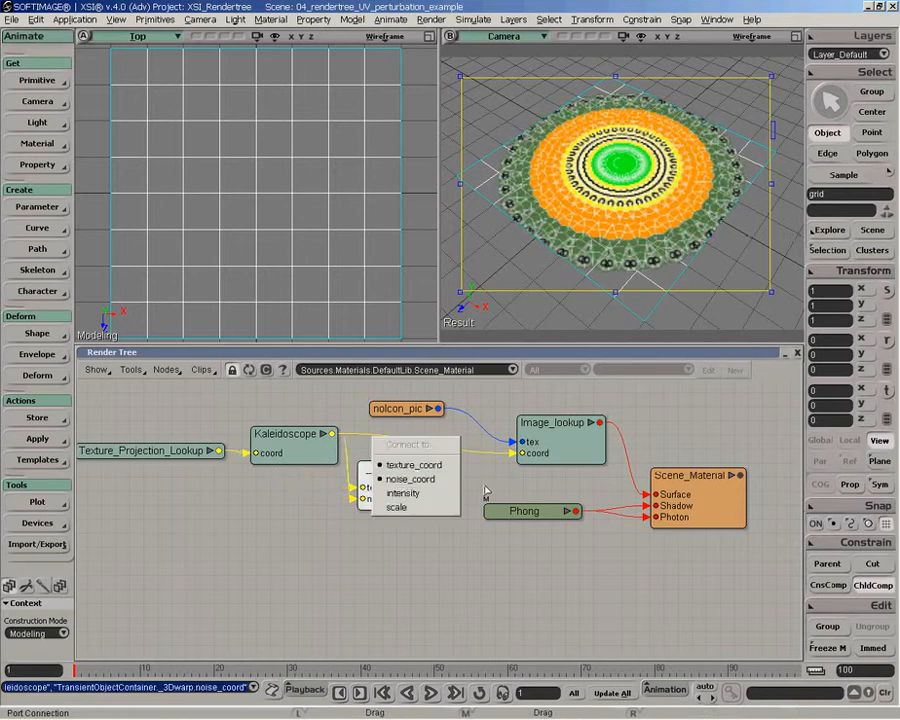
- Connect the _3Dwarp output to the coord input of Image_lookup and move _3Dwarp between Kaleidoscope and Image_lookup
left_click_drag(427, 468, 526, 452)
left_click(598, 457)
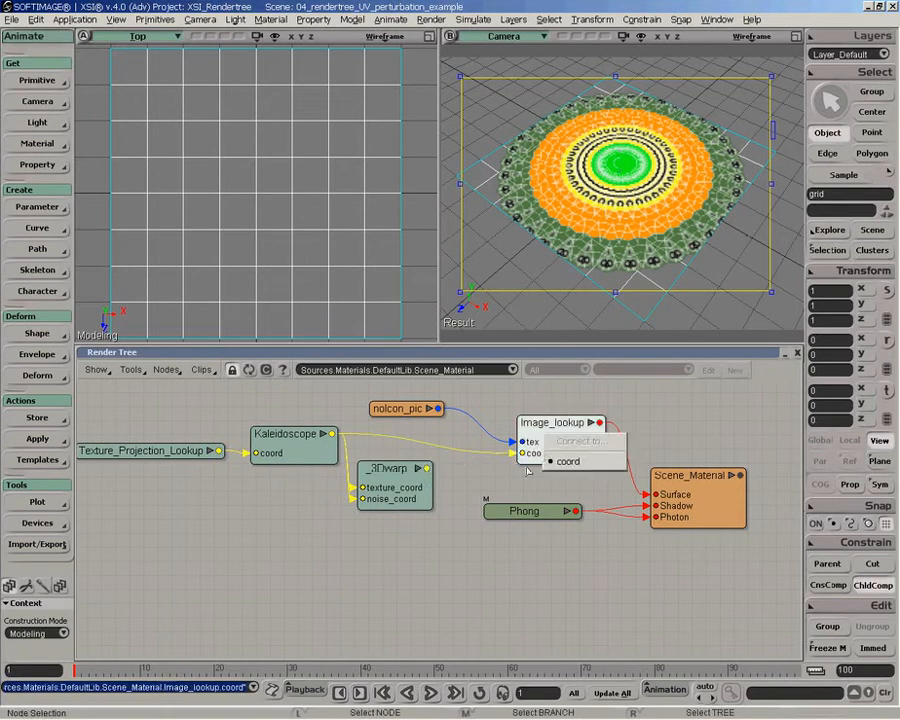
left_click_drag(403, 497, 426, 478)
- Set the _3Dwarp intensity to 0.293 and scale to 1.011, align it with Kaleidoscope, and close its properties
double_click(426, 478)
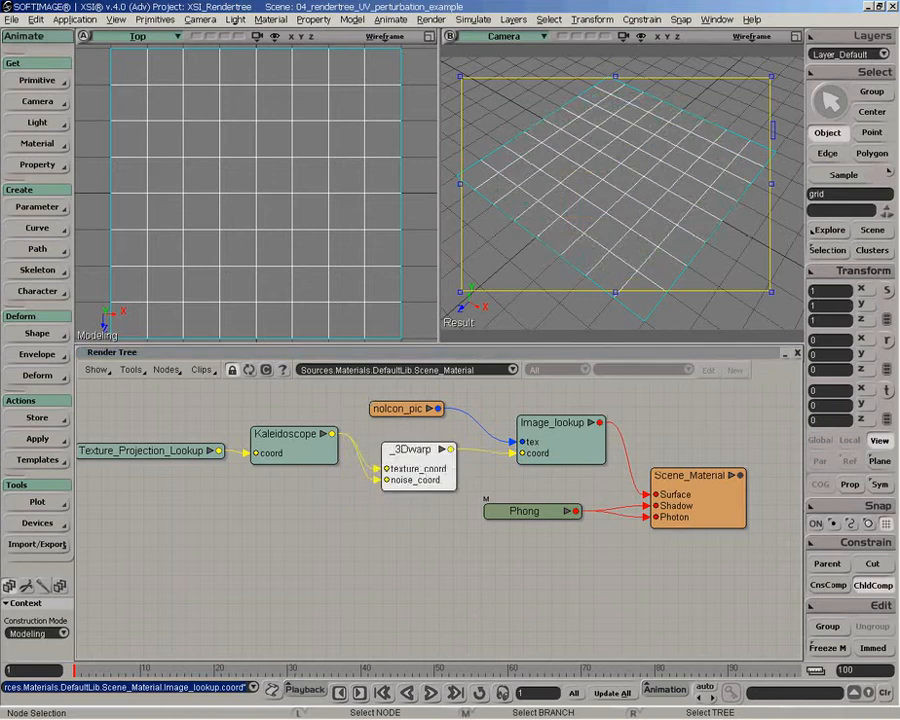
left_click(256, 148)
left_click_drag(260, 170, 278, 169)
left_click_drag(408, 463, 403, 458)
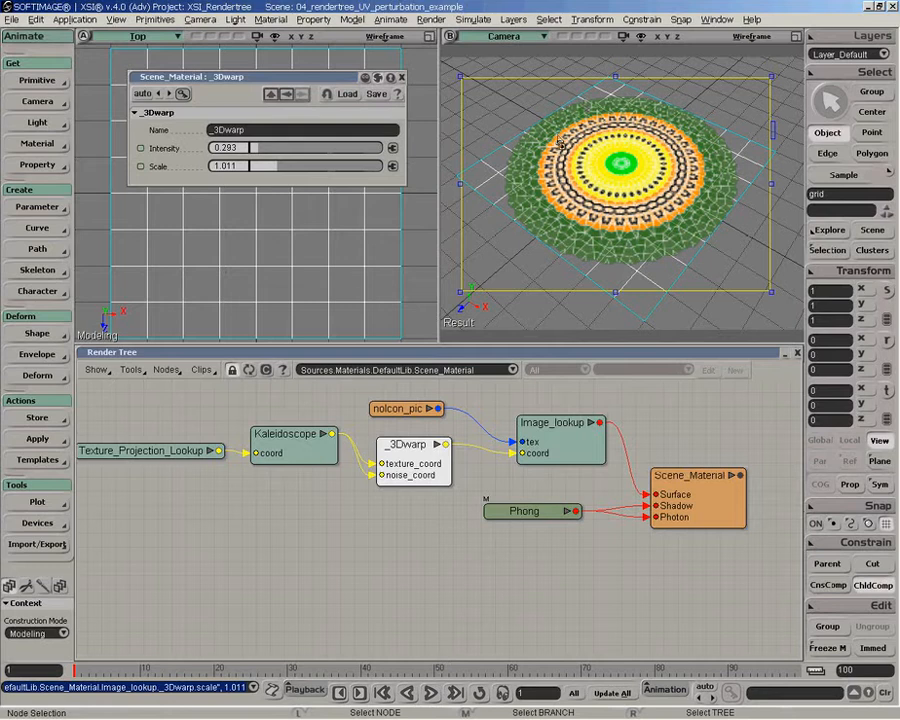
left_click_drag(281, 462, 277, 470)
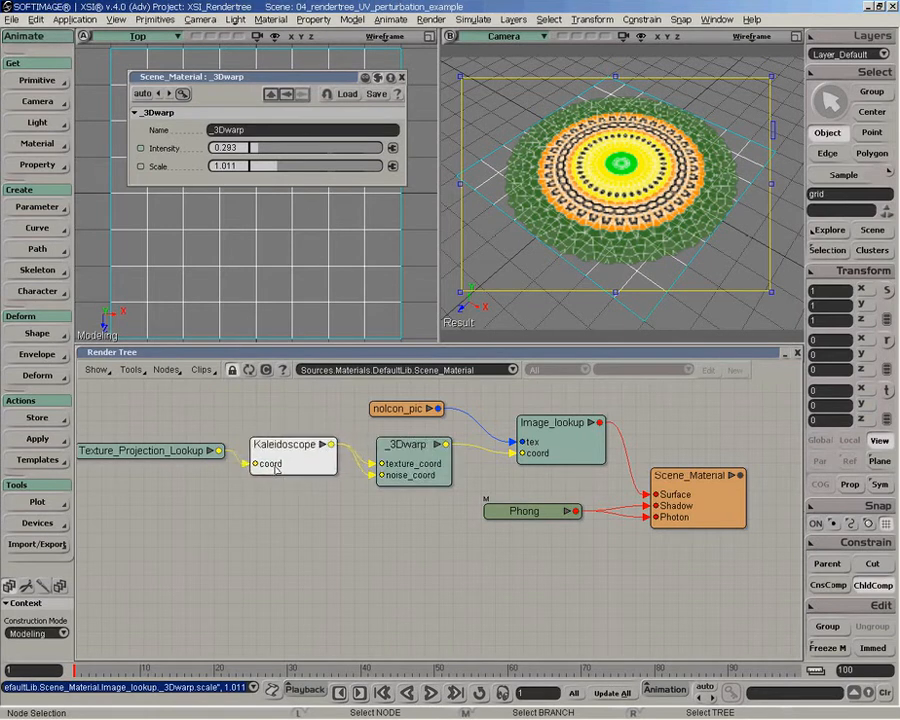
left_click(401, 78)
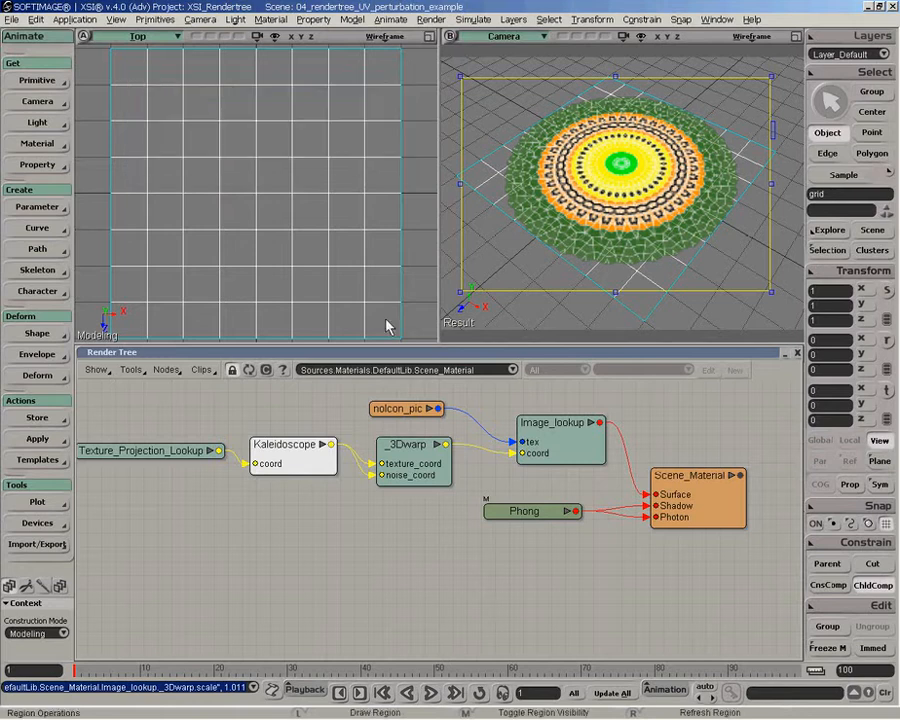
- Connect Texture_Projection_Lookup directly to the texture_coord and noise_coord inputs of _3Dwarp, and delete the Kaleidoscope node
left_click_drag(312, 459, 318, 444)
left_click_drag(440, 464, 451, 463)
left_click_drag(311, 446, 310, 463)
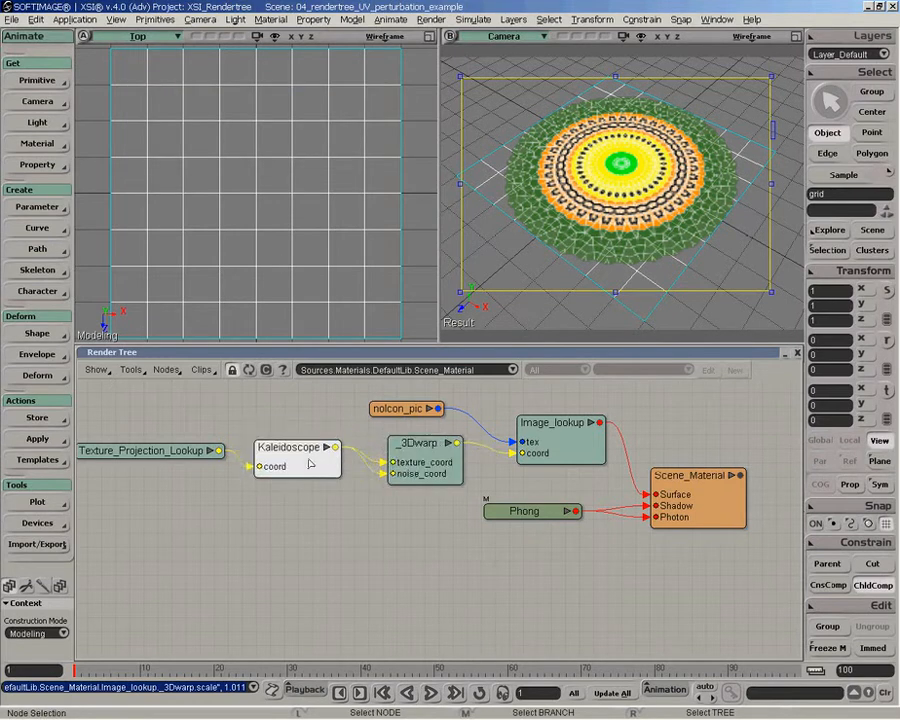
left_click(359, 461)
left_click_drag(217, 451, 412, 464)
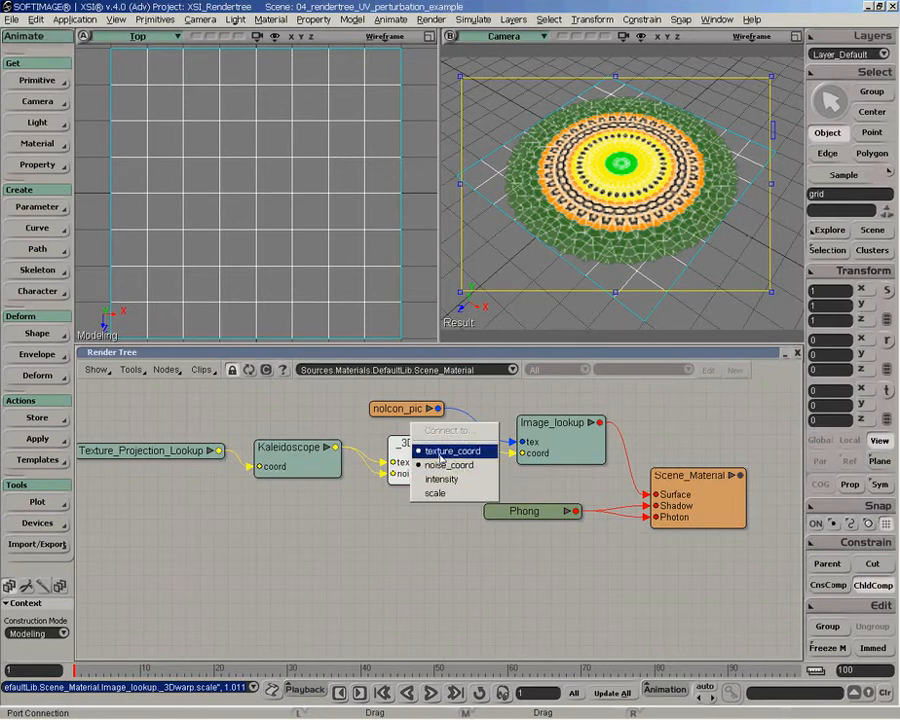
left_click(443, 465)
left_click(307, 471)
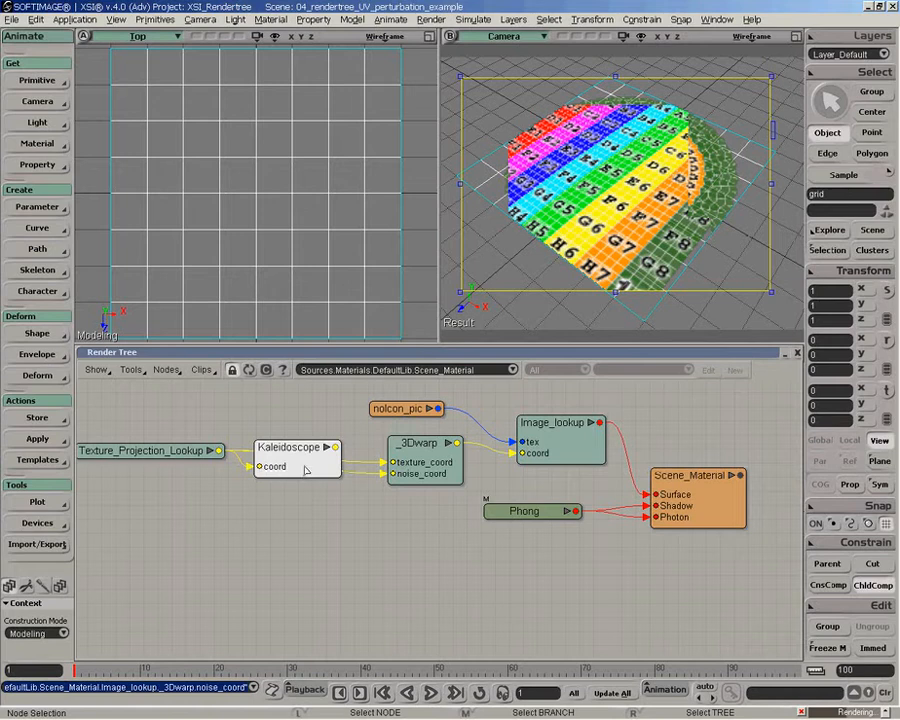
key("Delete")
- Move _3Dwarp into the gap, increase its intensity, set its scale to 2.42, and close its properties
left_click_drag(414, 463, 328, 471)
double_click(328, 471)
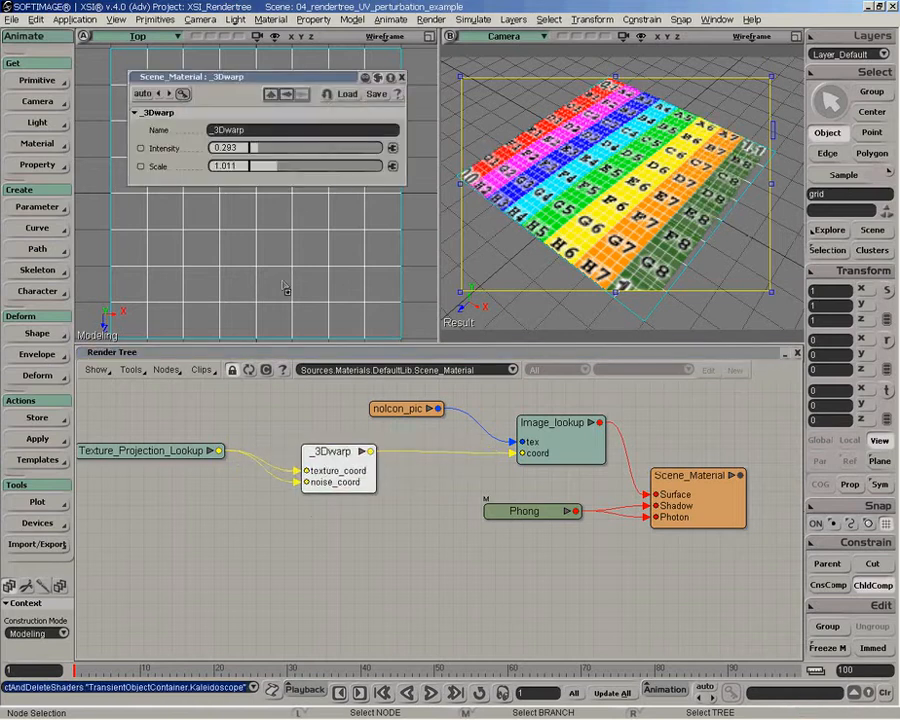
left_click(285, 158)
left_click_drag(285, 155, 315, 165)
left_click(312, 167)
left_click(402, 77)
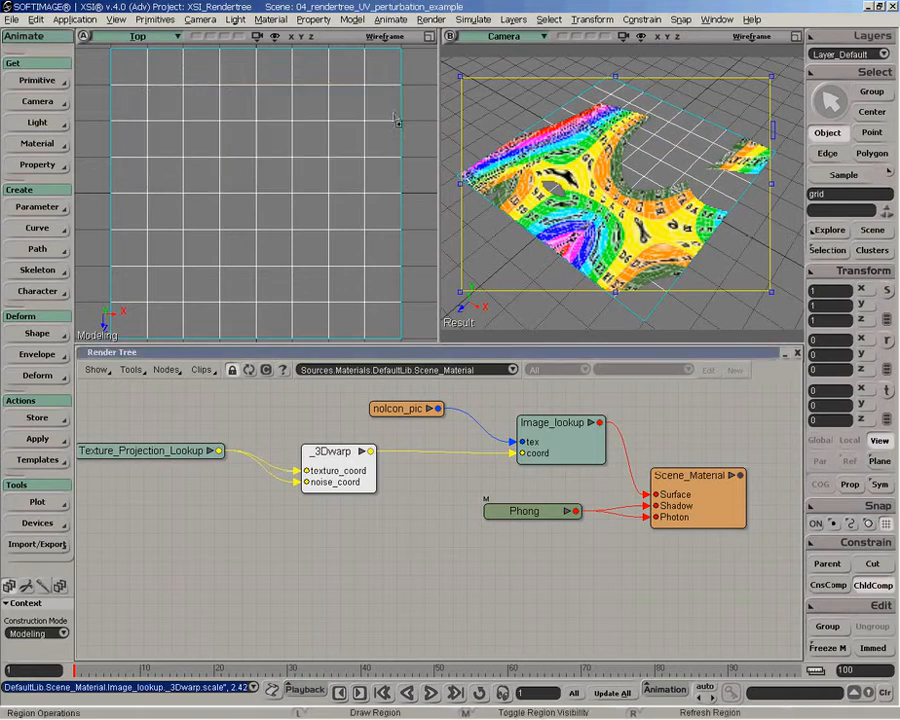
- Reposition the Texture_Projection_Lookup and _3Dwarp nodes closer to Image_lookup
left_click_drag(333, 471, 374, 467)
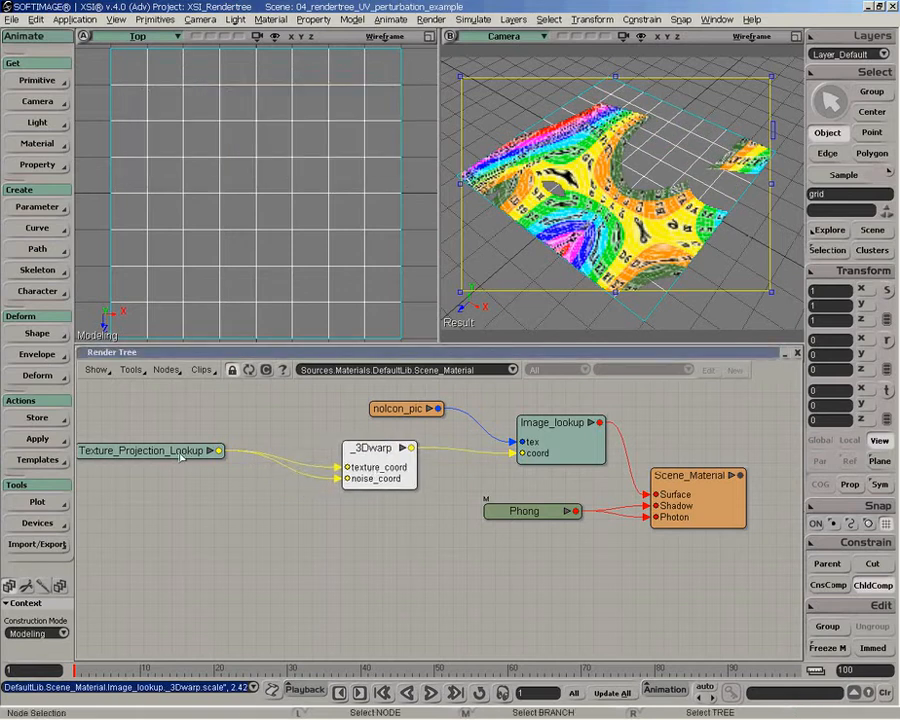
left_click_drag(181, 457, 208, 447)
left_click_drag(346, 479, 367, 476)
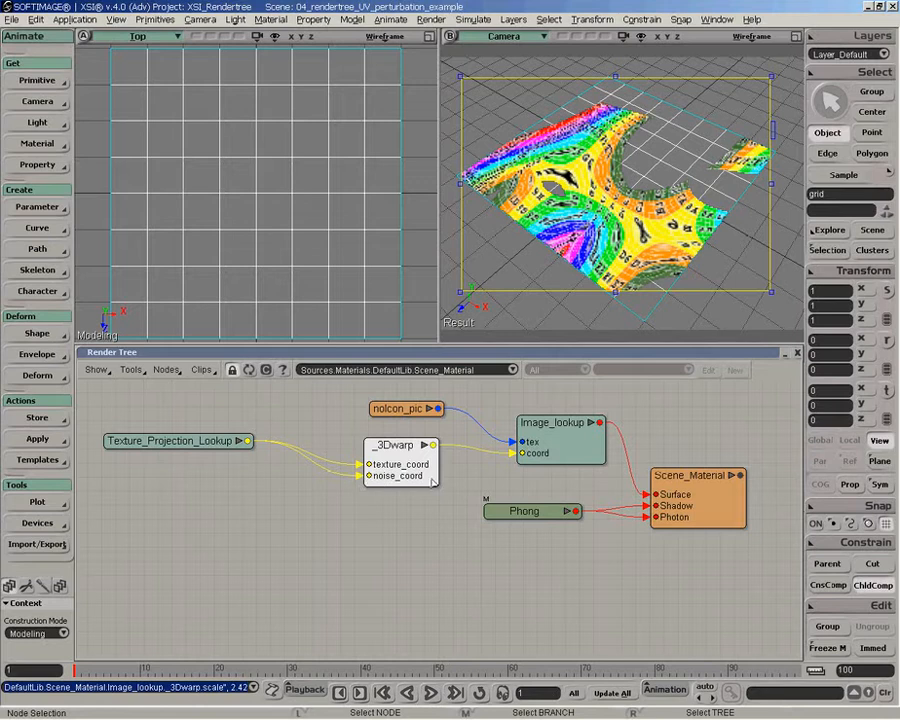
left_click_drag(403, 473, 391, 467)
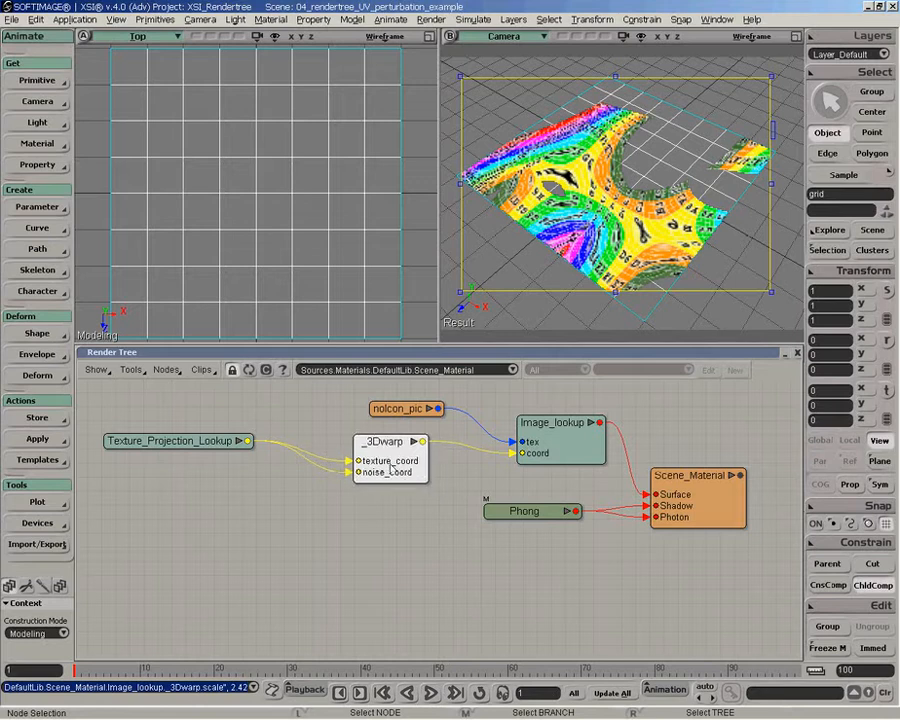
- Add a Terrain texture generator node and place it below _3Dwarp
left_click(165, 369)
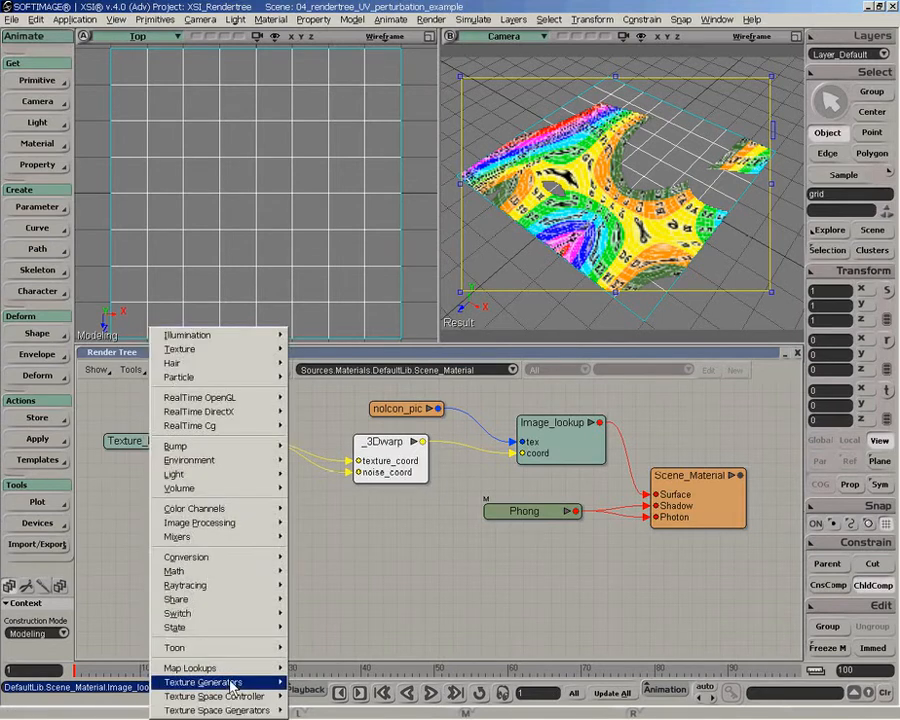
mouse_move(247, 684)
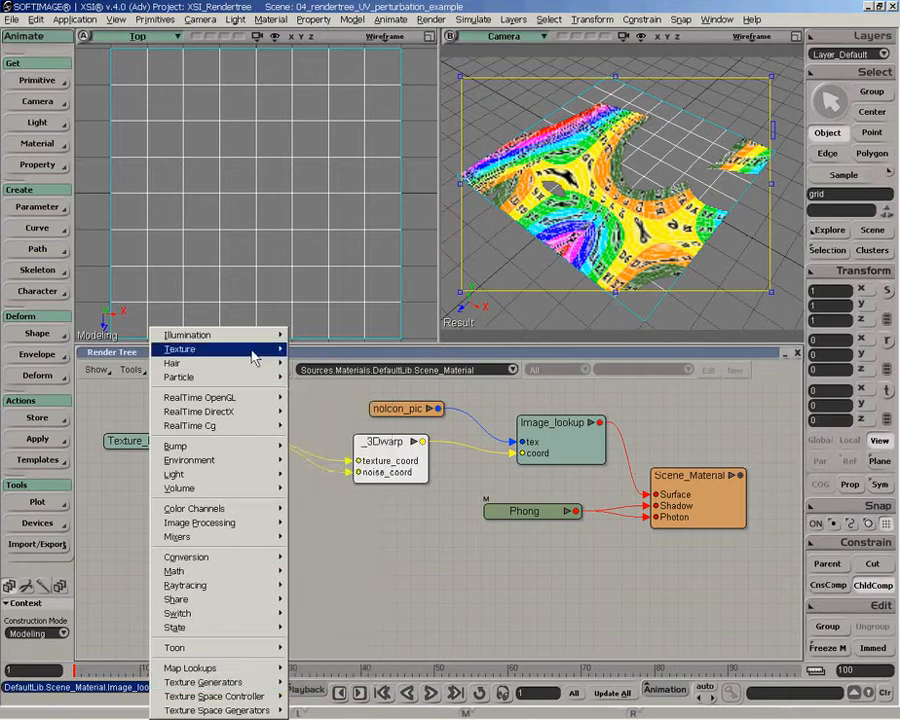
mouse_move(263, 353)
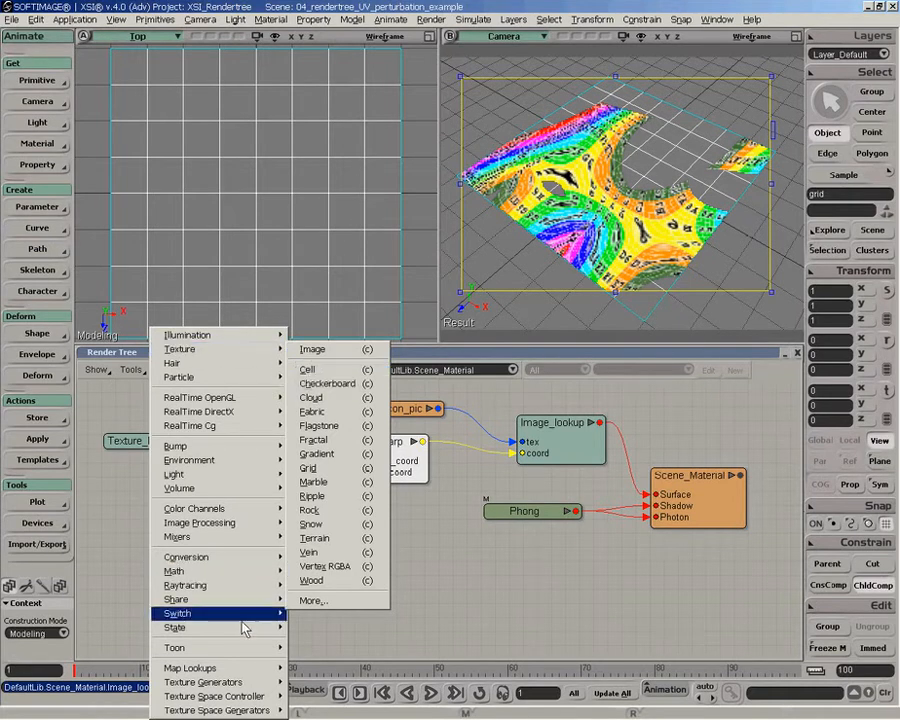
mouse_move(259, 686)
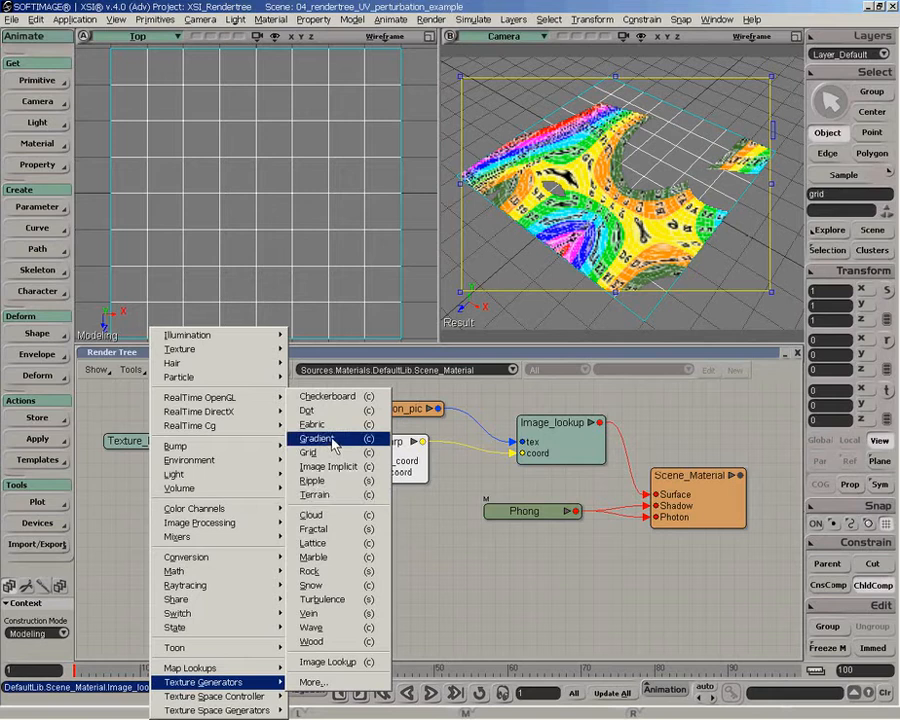
left_click(316, 495)
left_click_drag(390, 402, 342, 518)
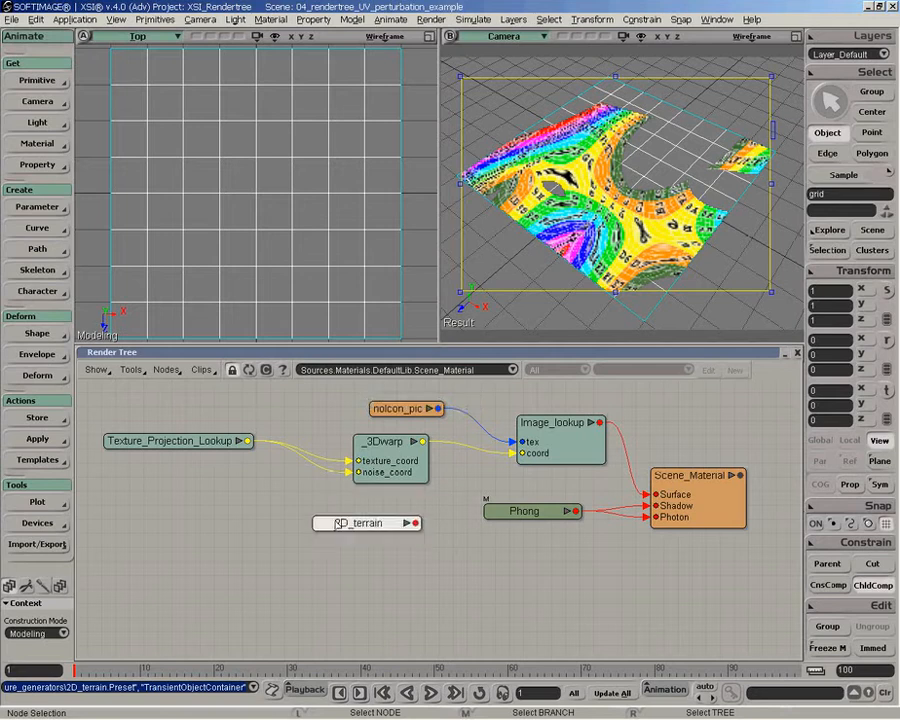
- Connect Texture_Projection_Lookup to the coord input of _2D_terrain, and _2D_terrain to the Surface input of Scene_Material
left_click_drag(240, 436, 342, 518)
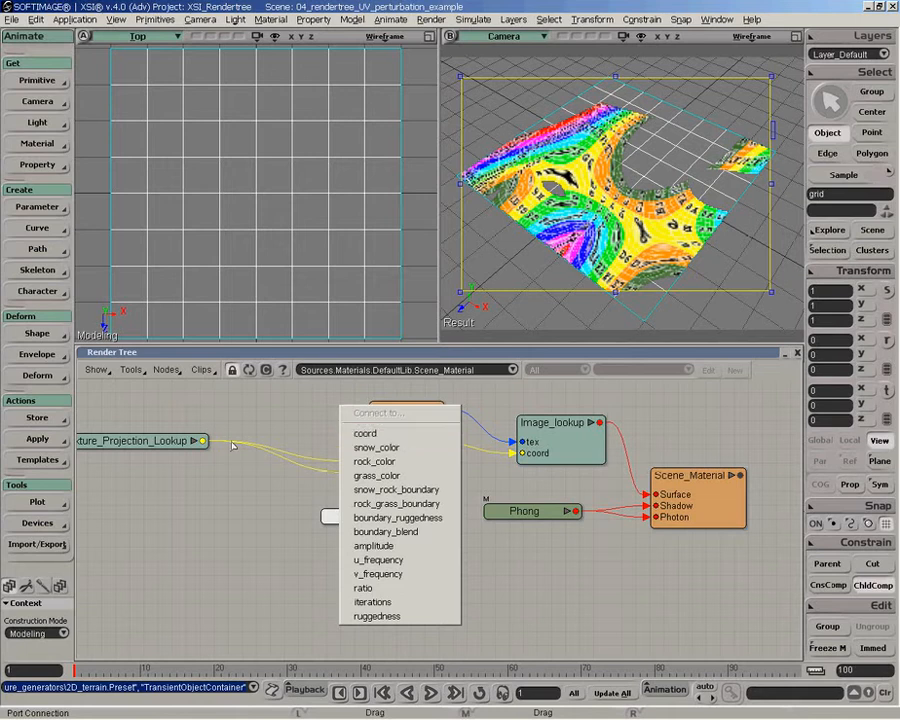
left_click(365, 433)
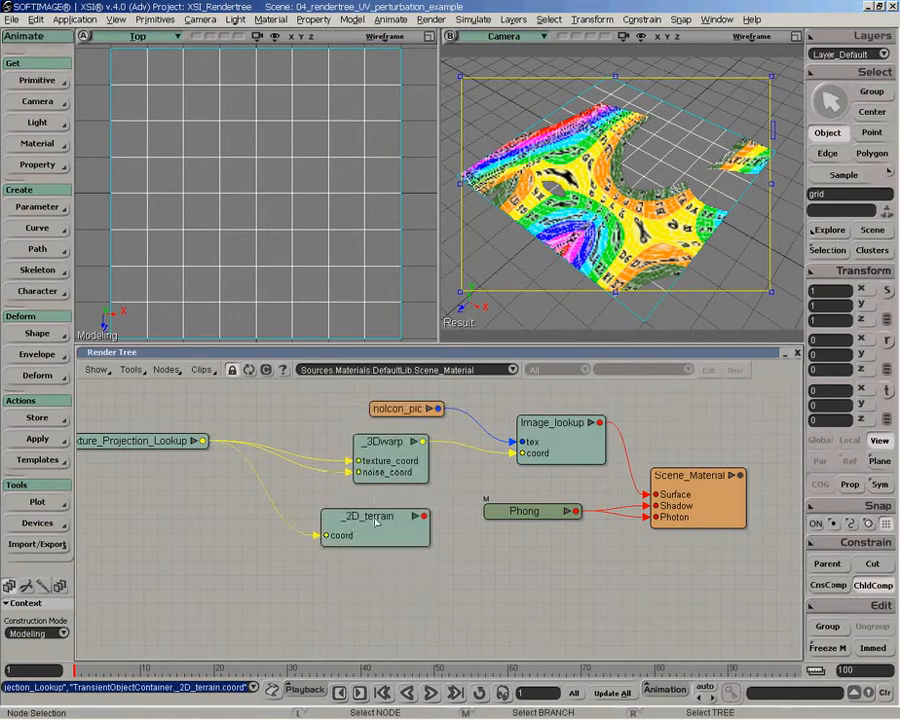
left_click_drag(395, 516, 697, 497)
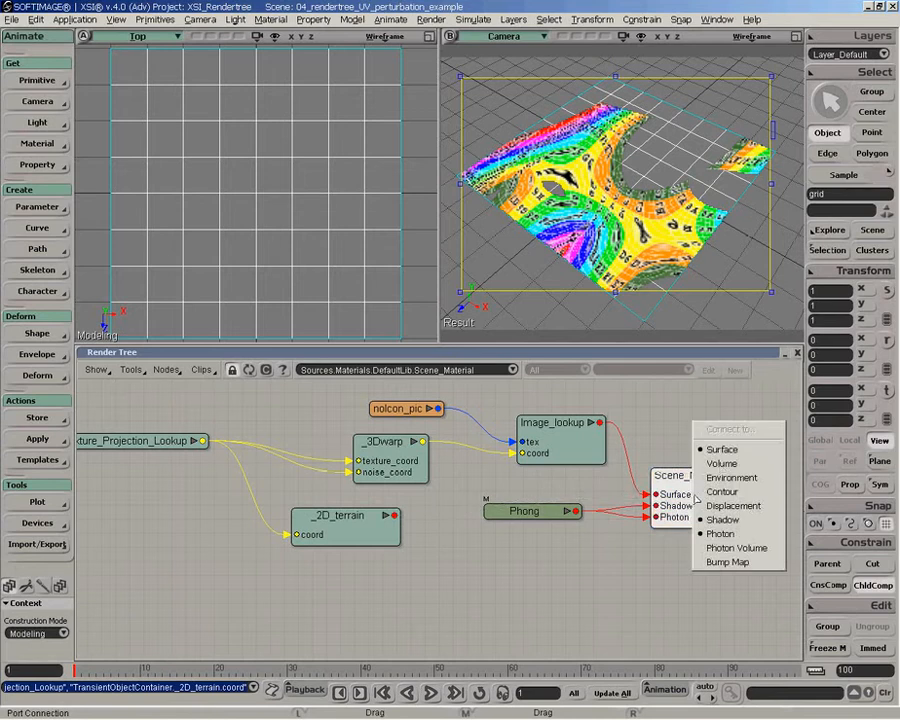
left_click(722, 451)
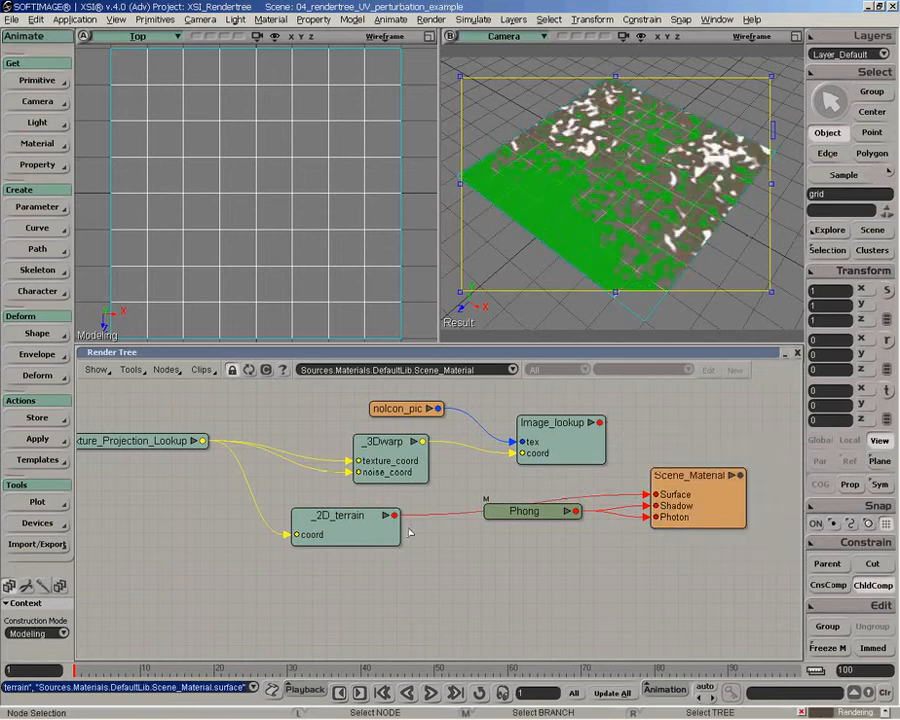
left_click_drag(345, 516, 384, 511)
left_click_drag(156, 445, 172, 446)
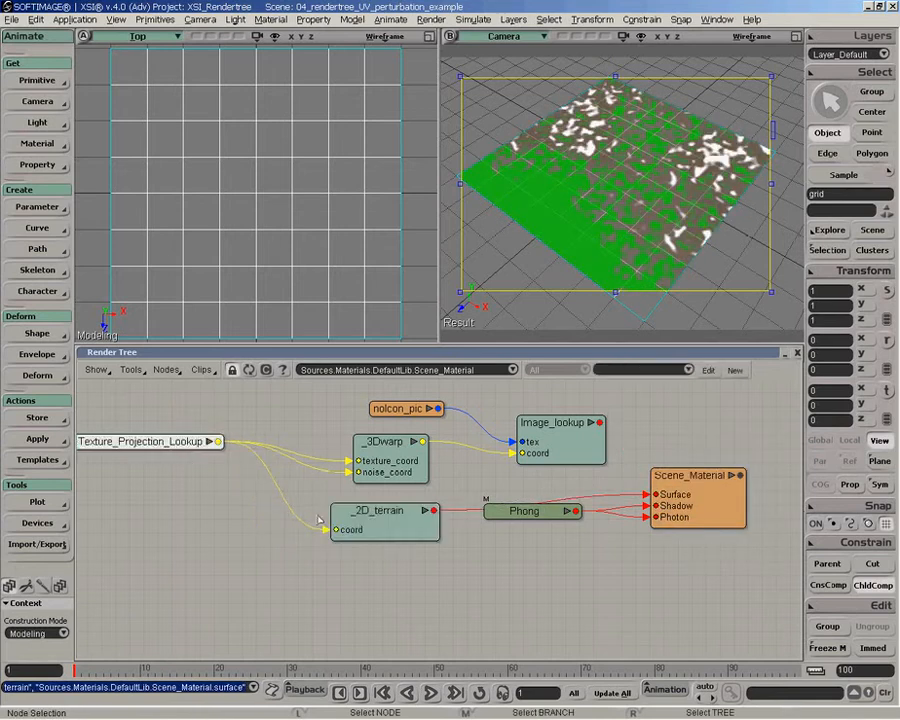
left_click(166, 369)
mouse_move(193, 350)
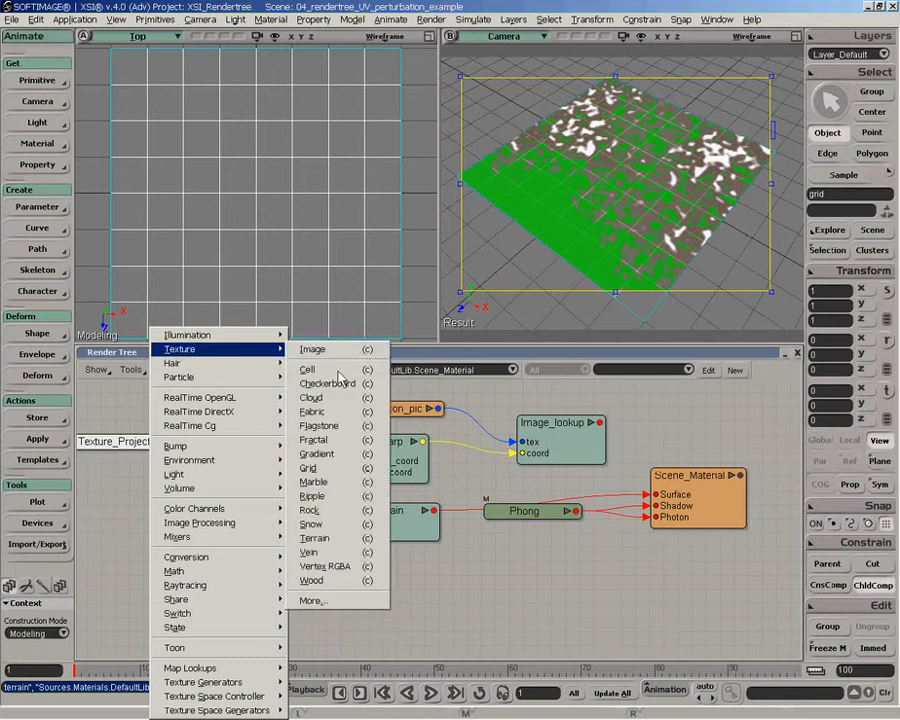
left_click(322, 541)
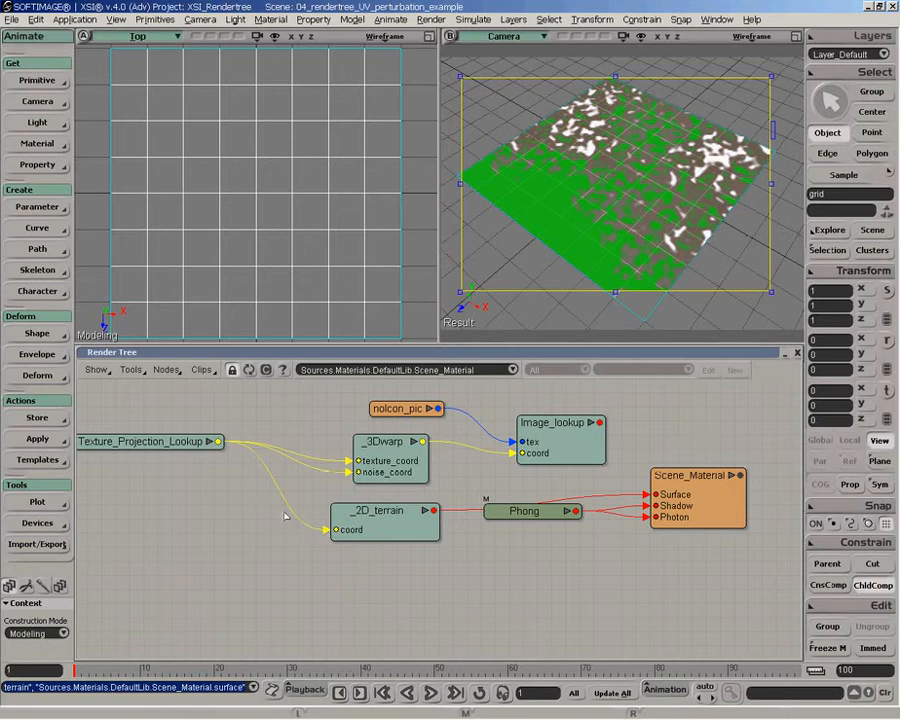
- Move the _2D_terrain node nearer to Texture_Projection_Lookup and nudge _3Dwarp to tidy the layout
left_click_drag(352, 524, 346, 521)
left_click_drag(176, 449, 170, 447)
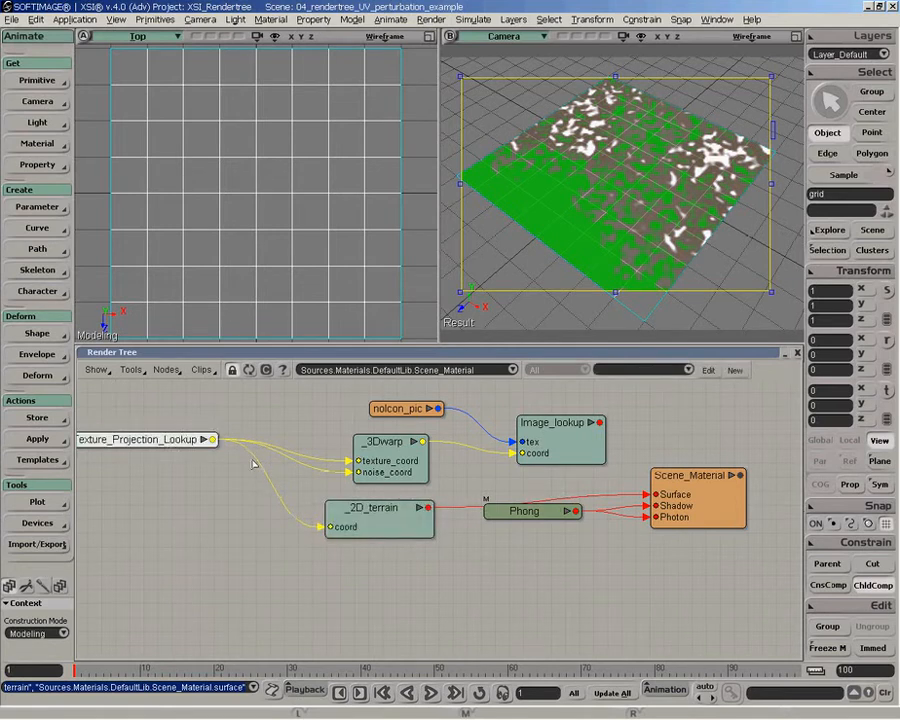
left_click_drag(362, 527, 326, 531)
left_click_drag(413, 463, 409, 461)
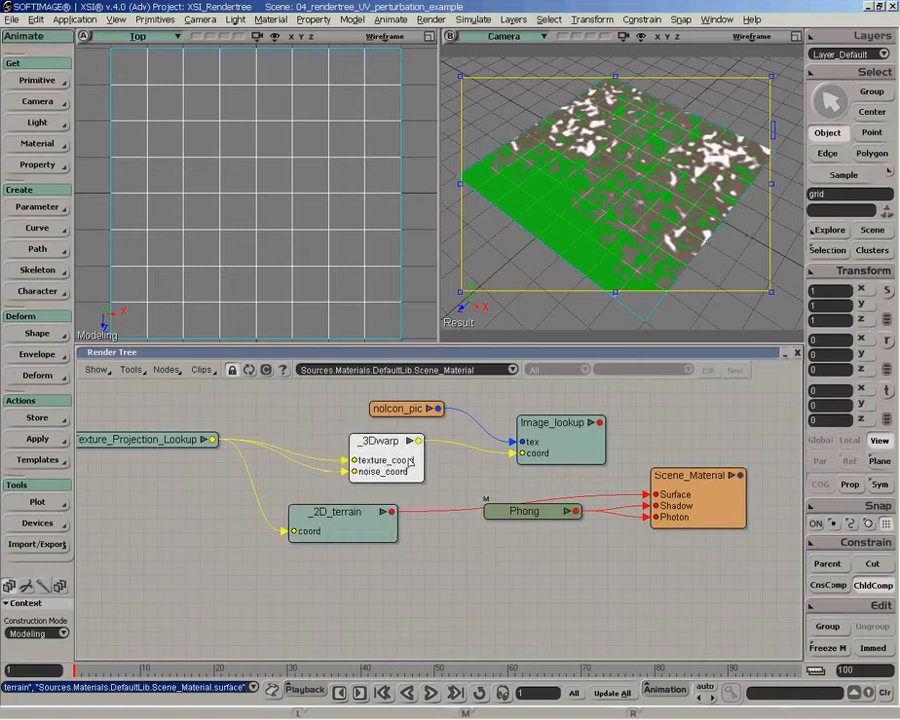
- Set the _2D_terrain rock color to grey 0.537 and its grass color to black, and close its properties
double_click(355, 532)
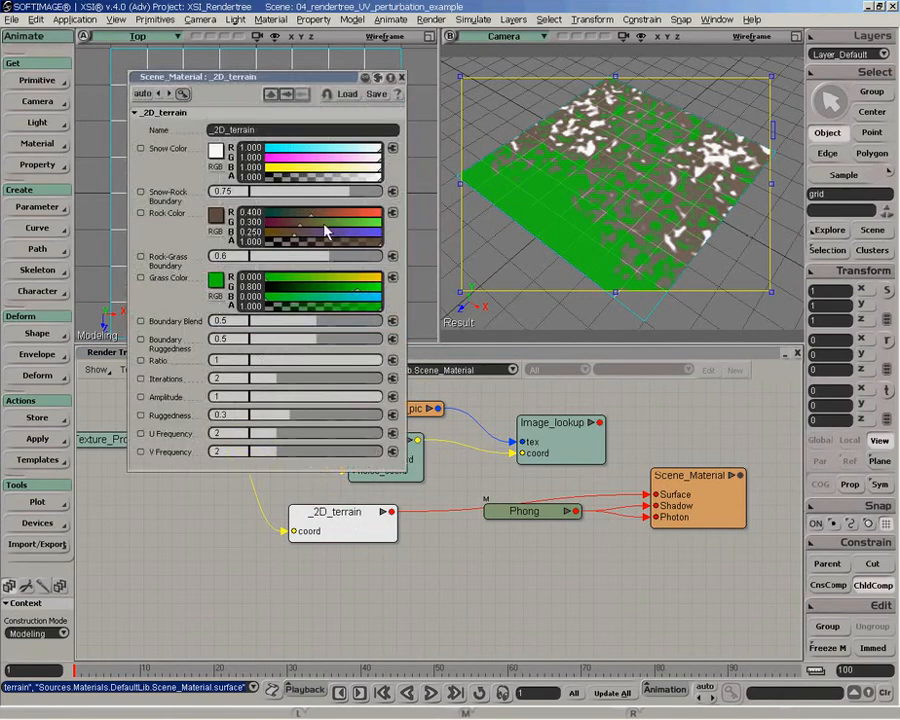
left_click(327, 233, "ctrl")
left_click_drag(302, 288, 241, 290)
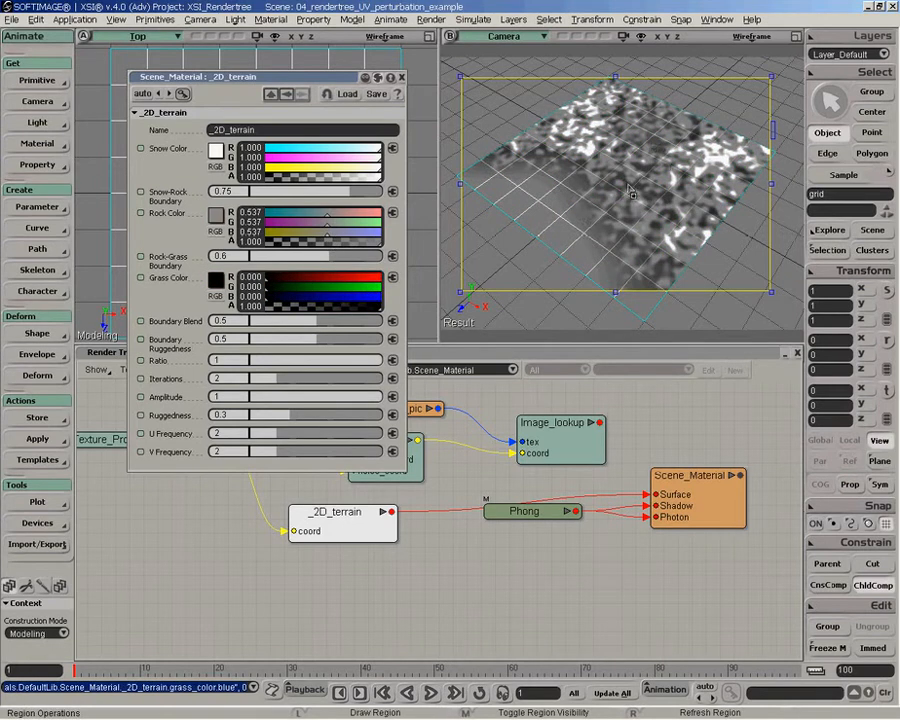
left_click(401, 77)
- Connect _2D_terrain to the noise_coord input of _3Dwarp and place the Color2vector converter between the two nodes
left_click_drag(340, 512, 262, 508)
left_click_drag(322, 508, 382, 440)
left_click(425, 422)
left_click_drag(311, 422, 359, 490)
left_click_drag(284, 521, 206, 522)
left_click_drag(352, 489, 292, 488)
left_click_drag(201, 531, 164, 531)
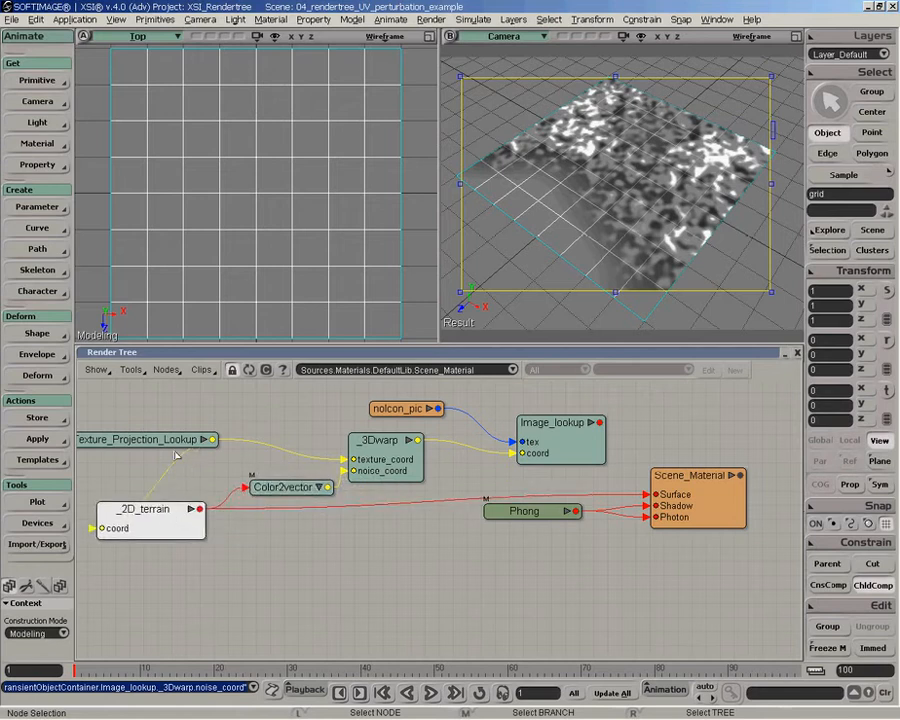
- Space out Texture_Projection_Lookup, _2D_terrain and Color2vector in order ahead of _3Dwarp
left_click_drag(161, 443, 73, 444)
key("z")
right_click_drag(323, 462, 348, 470)
left_click_drag(348, 470, 499, 496)
left_click_drag(298, 486, 206, 494)
left_click_drag(472, 517, 450, 515)
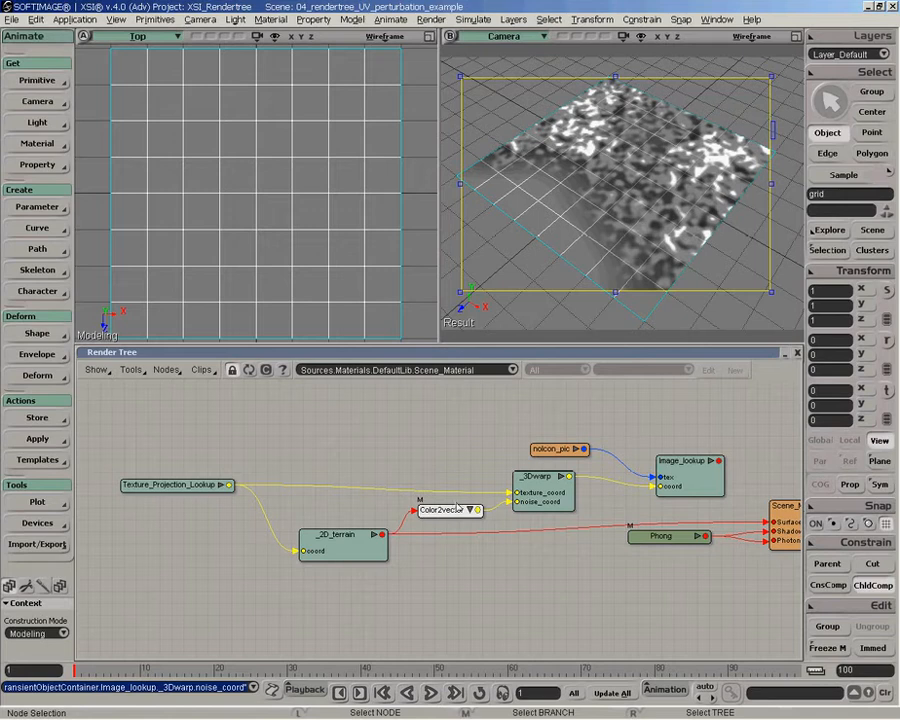
left_click_drag(515, 513, 515, 509)
- Connect the Image_lookup output to the Surface input of Scene_Material
key("z")
left_click_drag(606, 476, 738, 516)
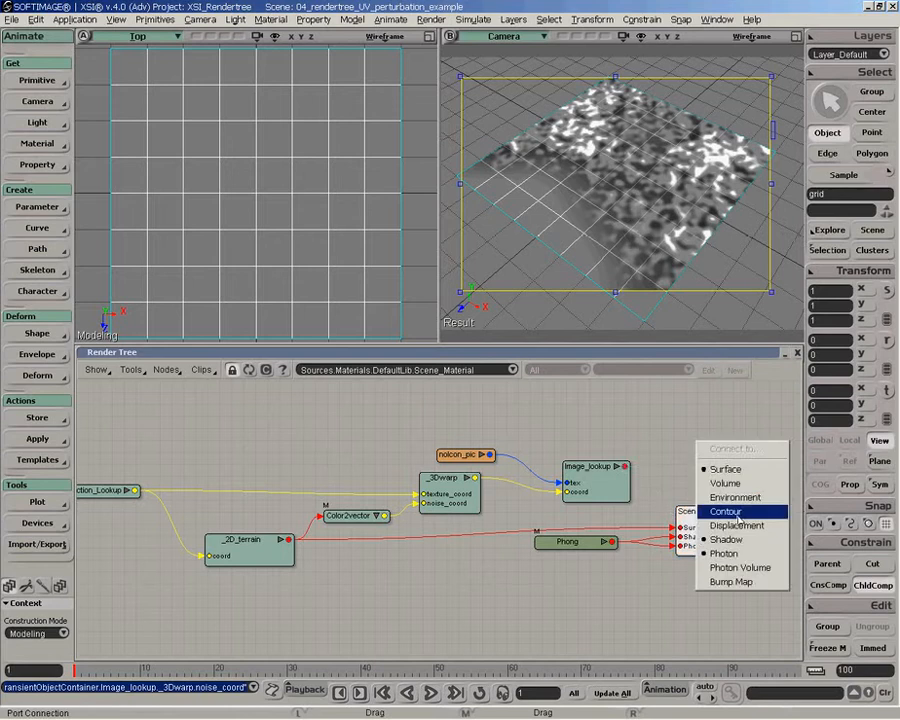
left_click(722, 469)
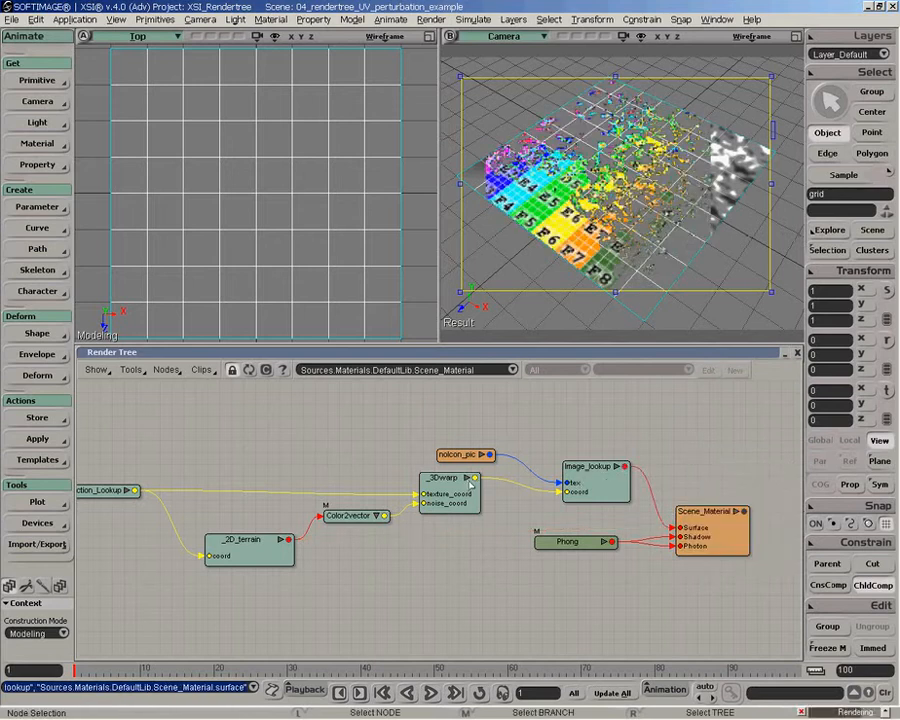
- Move _2D_terrain slightly away from Color2vector, open the _3Dwarp properties and reset its Intensity and Scale to 0
left_click_drag(240, 565, 228, 548)
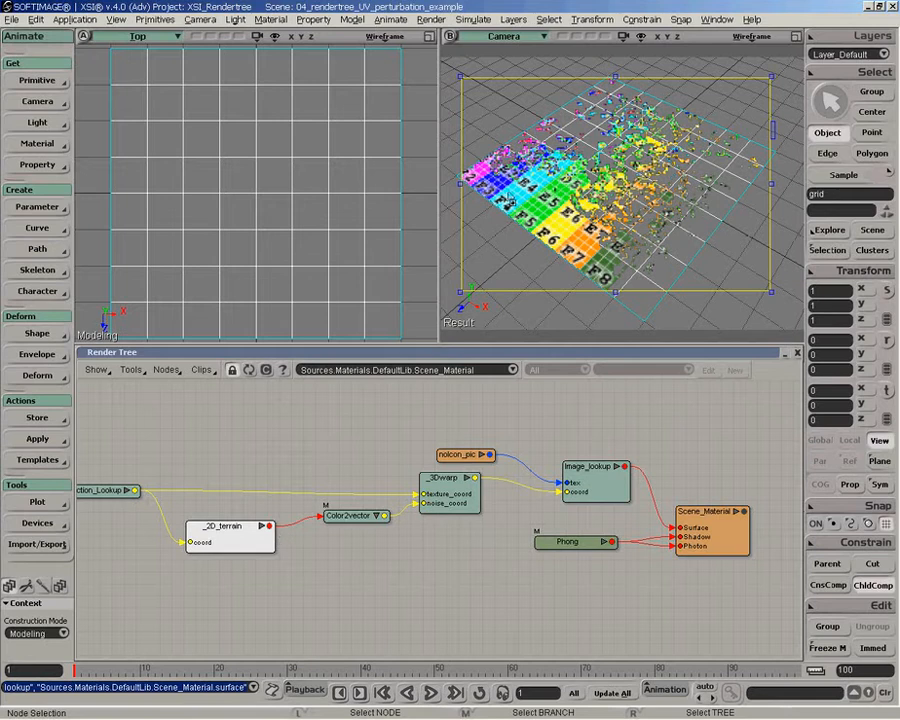
double_click(458, 497)
left_click(274, 149)
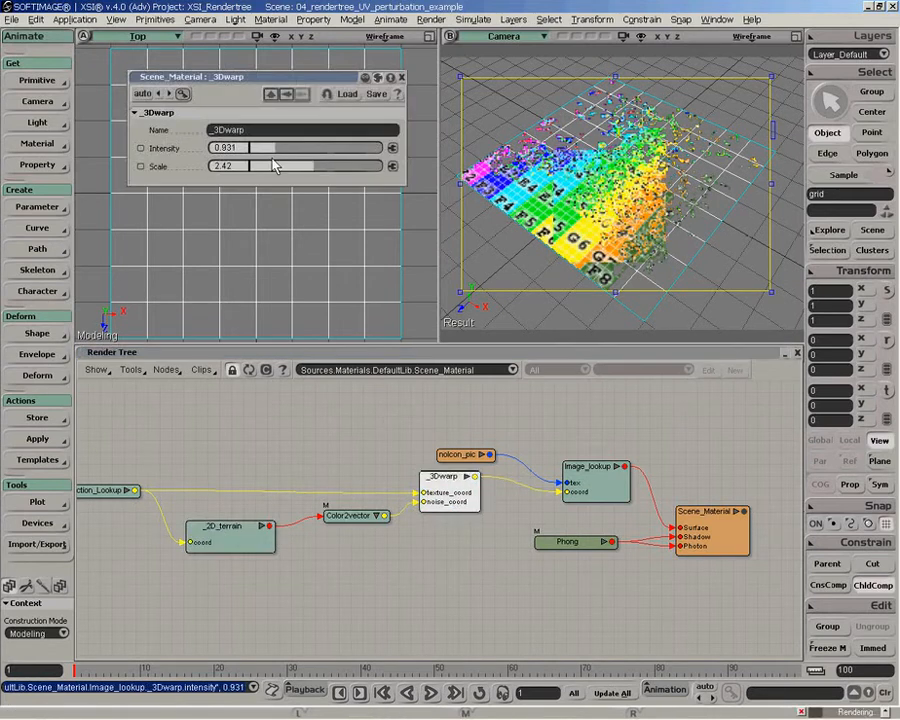
left_click(274, 166)
left_click_drag(274, 166, 227, 148)
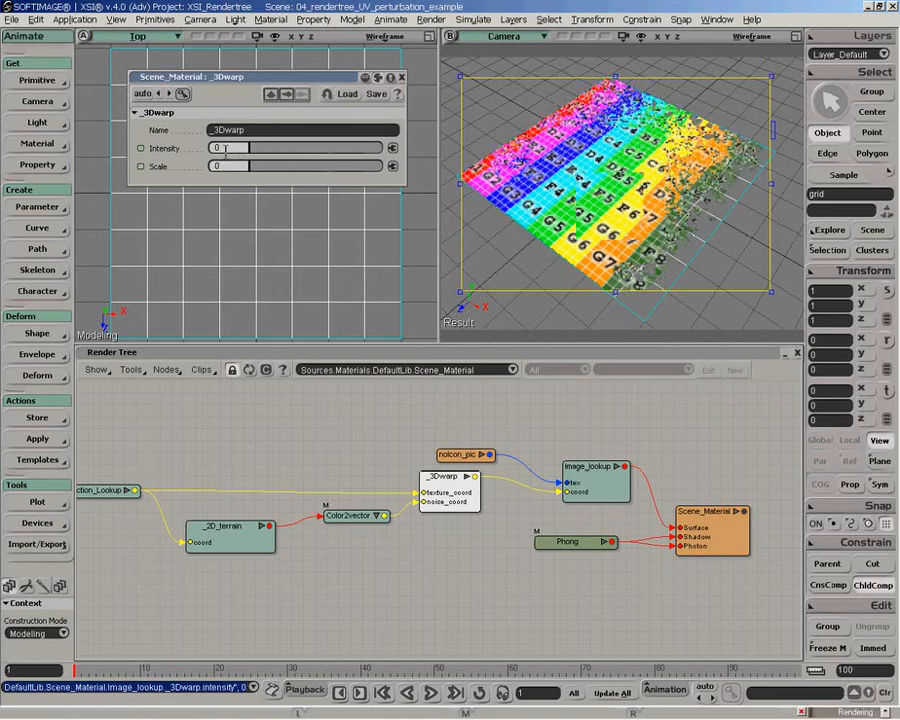
left_click(274, 149)
left_click_drag(274, 149, 225, 150)
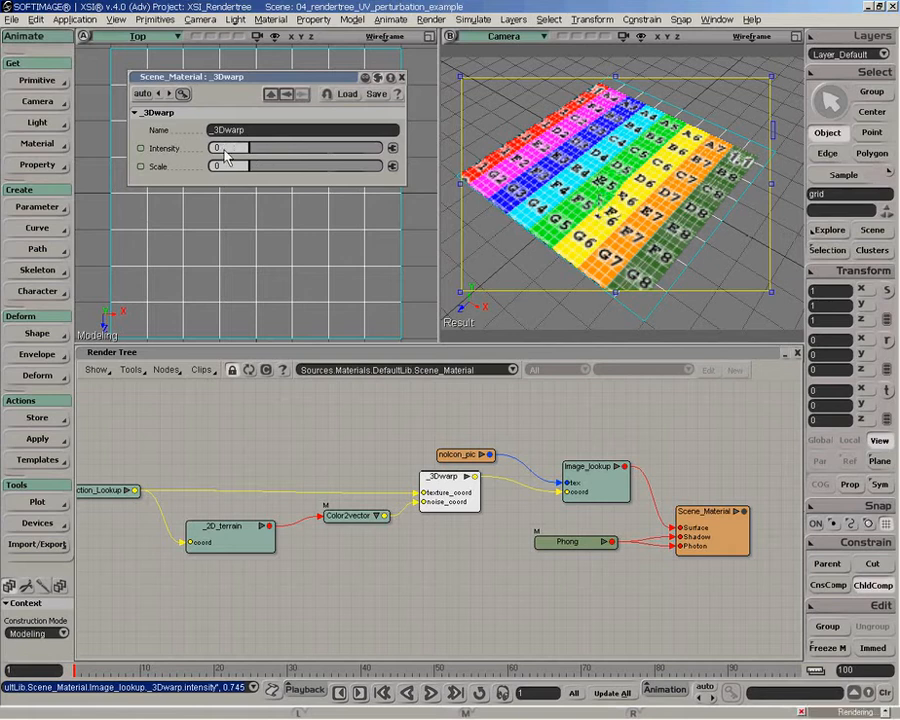
- Try the _3Dwarp distortion at Scale 1.09 and Intensity 1.117
left_click_drag(279, 166, 293, 167)
left_click(318, 167)
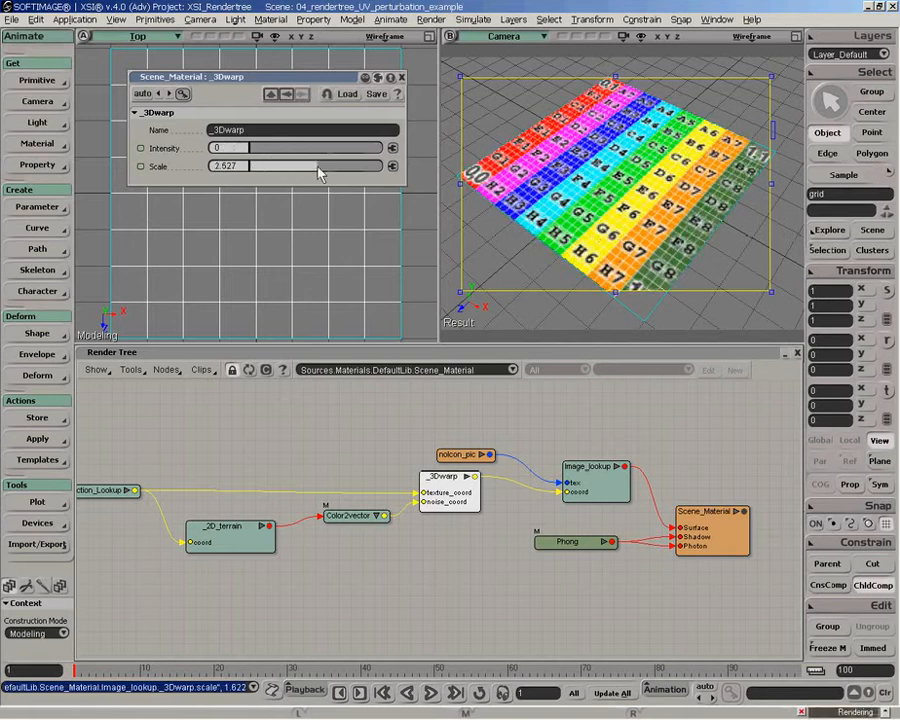
left_click(279, 166)
left_click(280, 149)
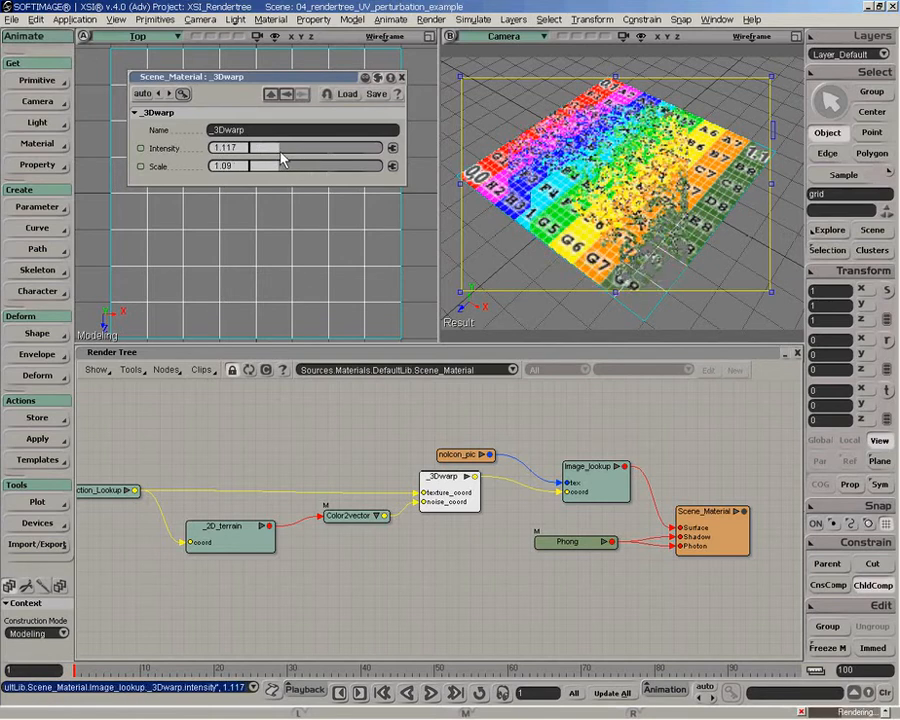
- Set _3Dwarp's Intensity to 3.245 and Scale to 3.324, and close its properties
left_click_drag(281, 149, 317, 150)
left_click(305, 166)
left_click(329, 166)
left_click(337, 149)
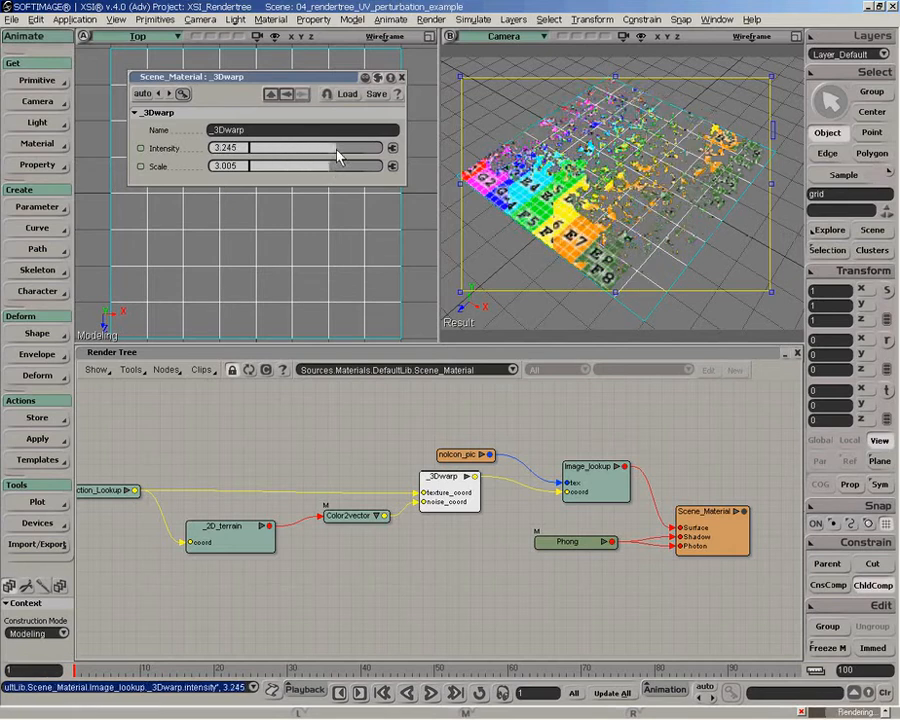
left_click(341, 167)
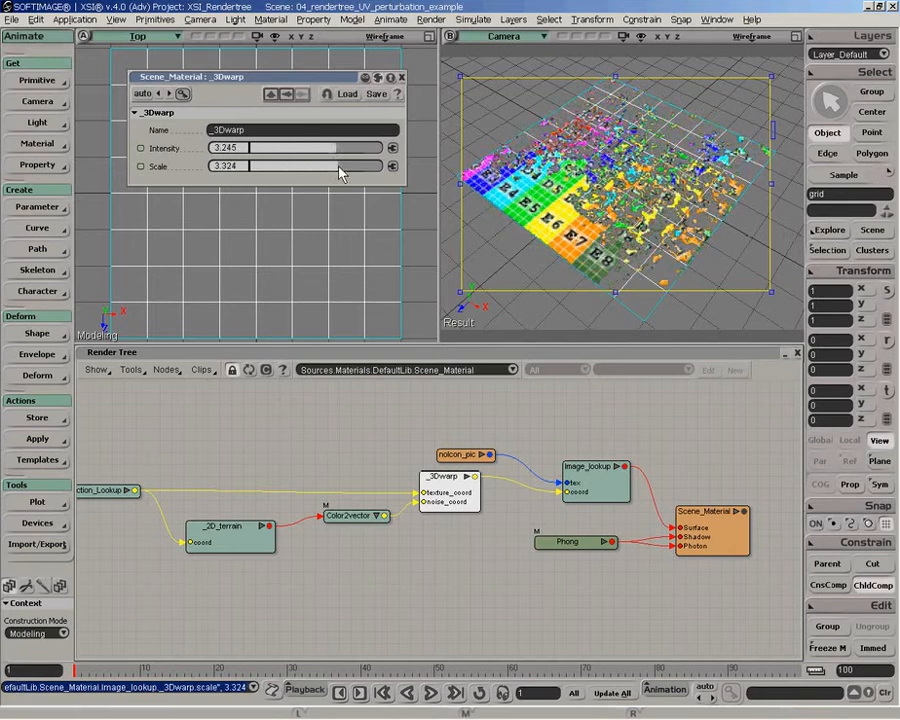
left_click(401, 77)
- Rearrange Texture_Projection_Lookup, _2D_terrain and Color2vector so the branch into _3Dwarp's two inputs reads clearly
left_click_drag(346, 411, 400, 412)
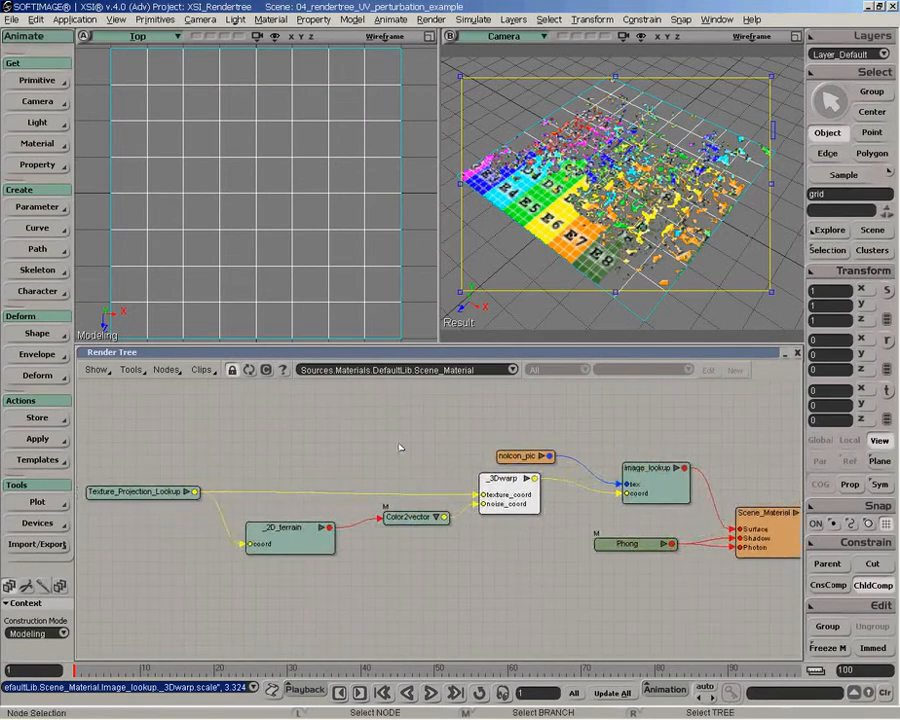
left_click_drag(175, 503, 248, 472)
left_click_drag(307, 546, 312, 540)
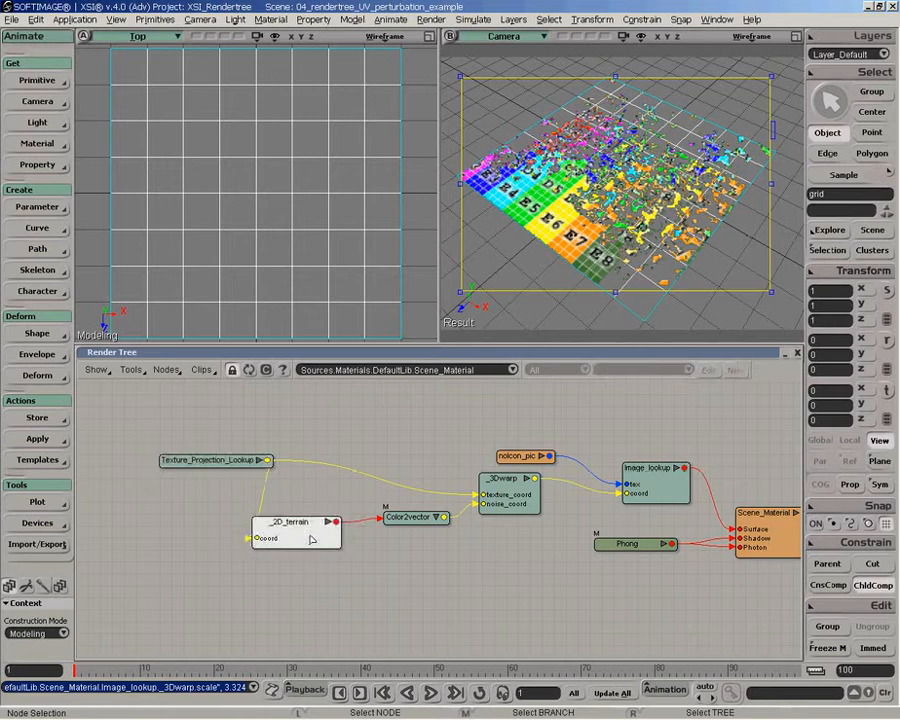
left_click_drag(412, 525, 416, 537)
left_click_drag(300, 522, 318, 510)
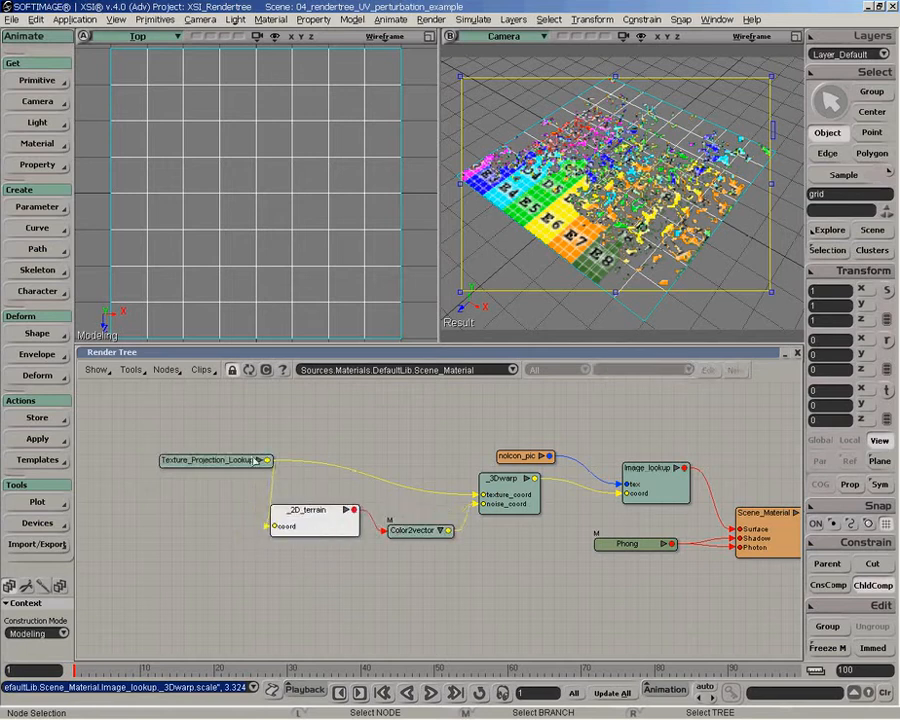
left_click_drag(242, 468, 209, 469)
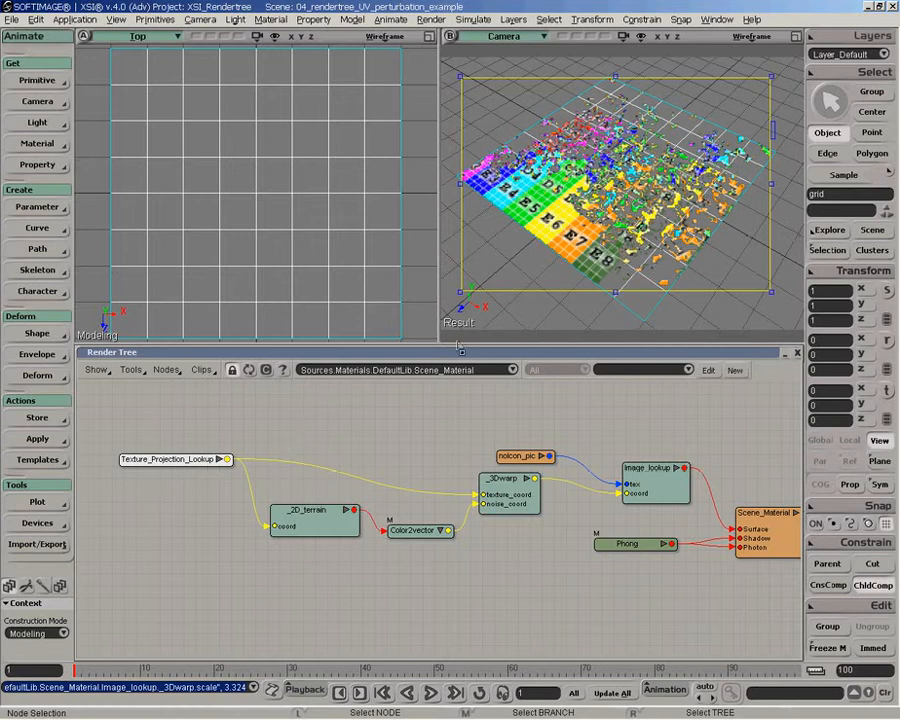
- Hide the Camera view's render region and spread out the nodes from Texture_Projection_Lookup to _3Dwarp
key("q")
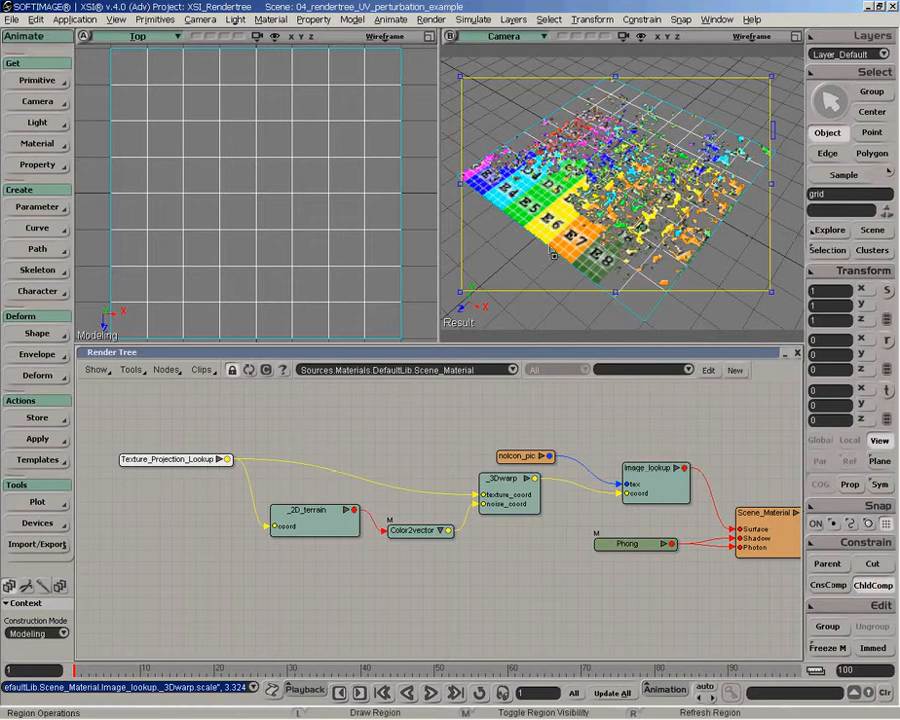
middle_click(548, 239)
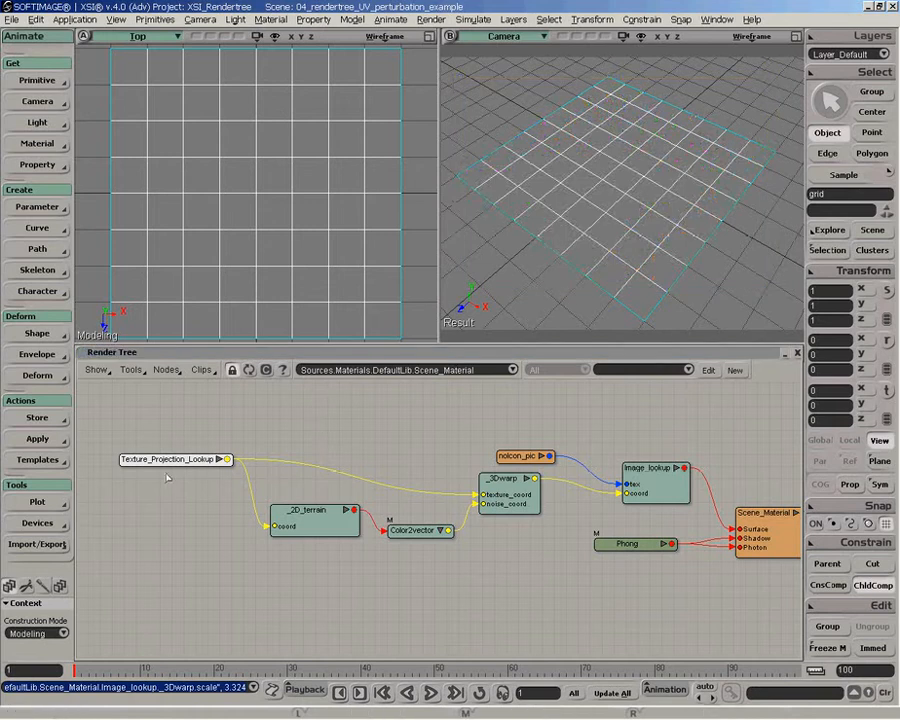
left_click_drag(170, 460, 155, 460)
left_click_drag(500, 480, 507, 482)
left_click_drag(405, 531, 389, 531)
left_click_drag(289, 522, 280, 522)
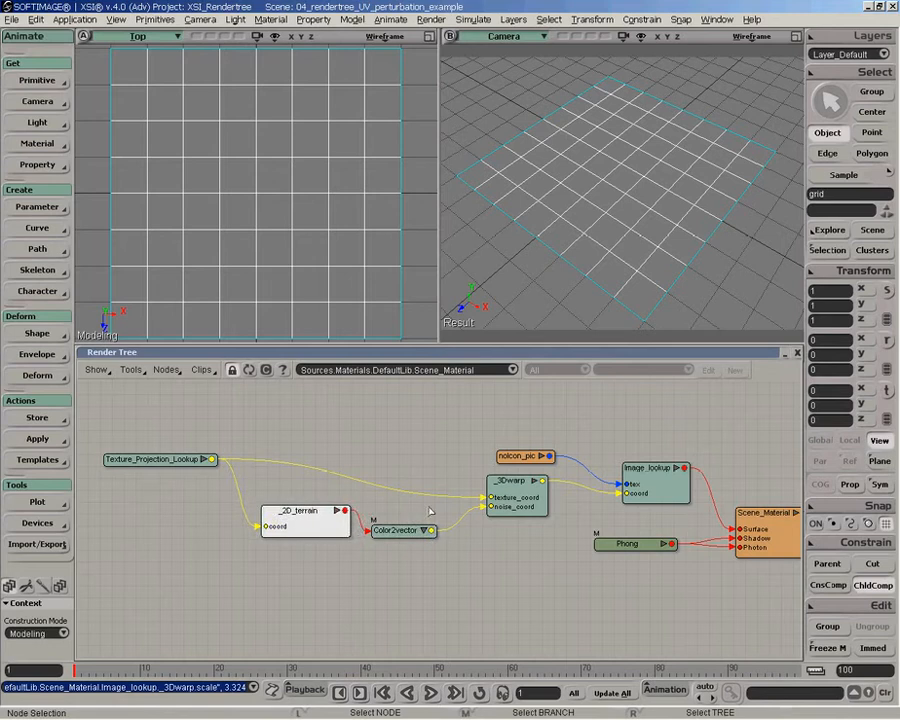
left_click_drag(528, 499, 532, 502)
- Add an Edit texture space controller node and place it above the _2D_terrain branch
left_click(166, 369)
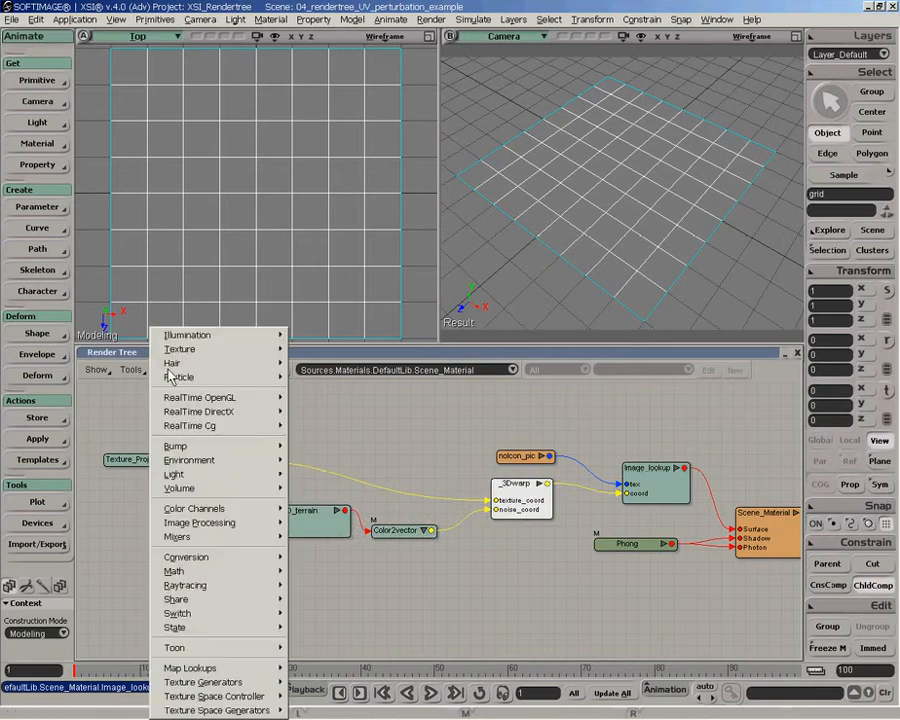
mouse_move(230, 670)
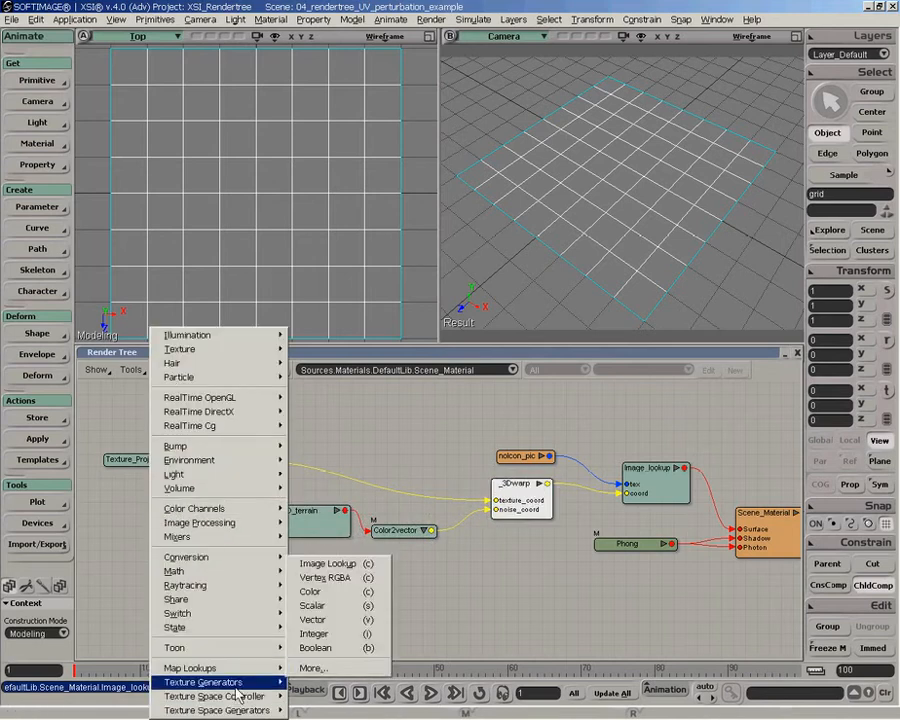
mouse_move(240, 697)
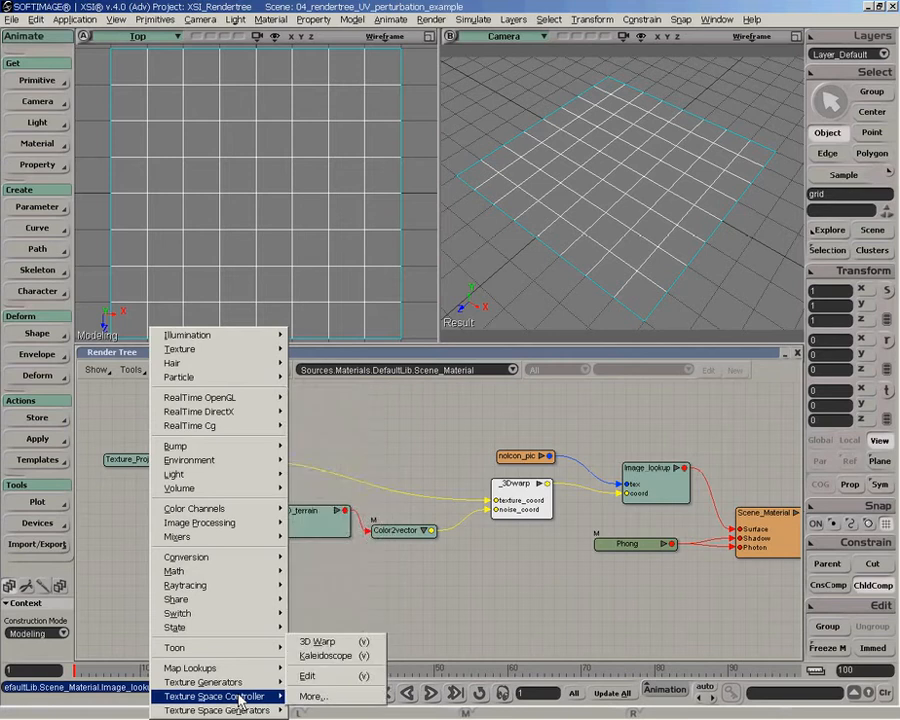
left_click(309, 677)
left_click_drag(406, 401, 381, 411)
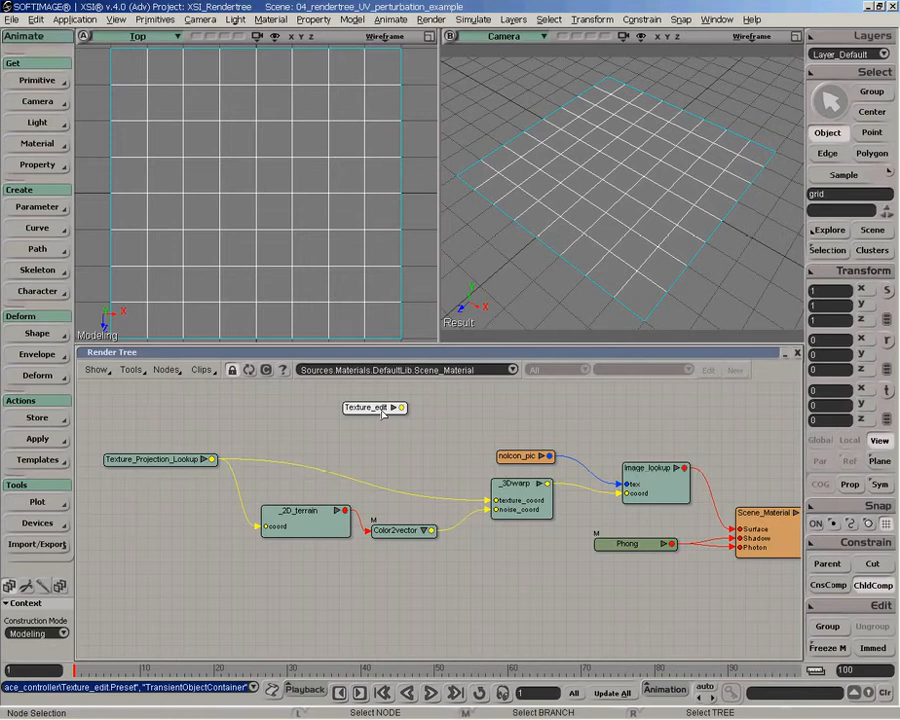
- Connect Texture_Projection_Lookup to Texture_edit's input and Texture_edit's output to the coord input of Image_lookup, replacing _3Dwarp
left_click_drag(213, 461, 454, 390)
left_click_drag(383, 421, 512, 494)
left_click(419, 447)
left_click_drag(386, 410, 619, 438)
left_click(661, 503)
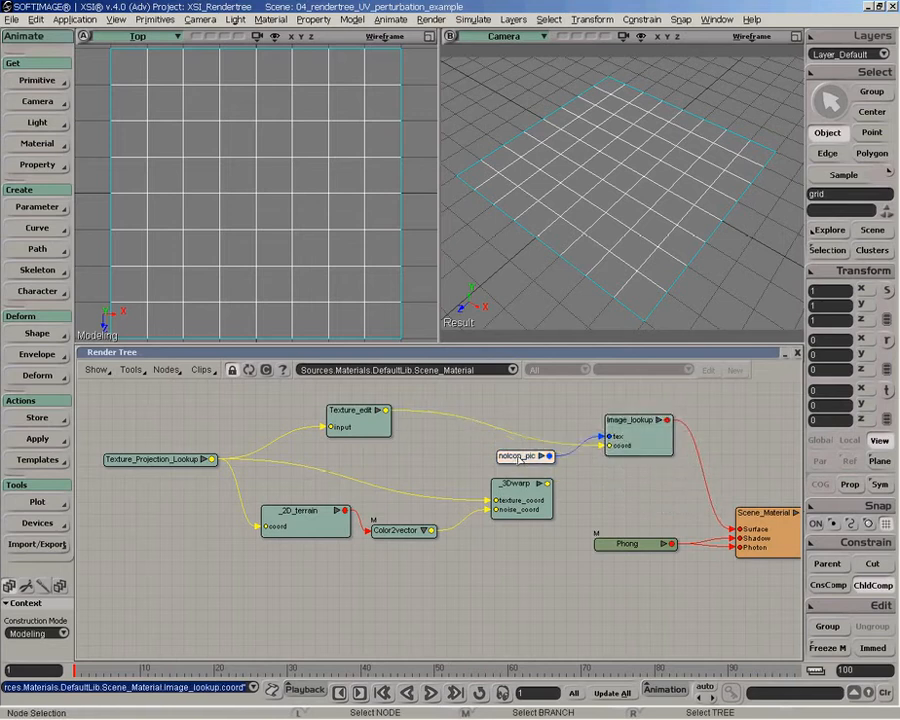
- Move noIcon_pic aside, refresh the render tree to clear the disconnected nodes and auto-arrange the remaining ones
left_click_drag(521, 456, 492, 392)
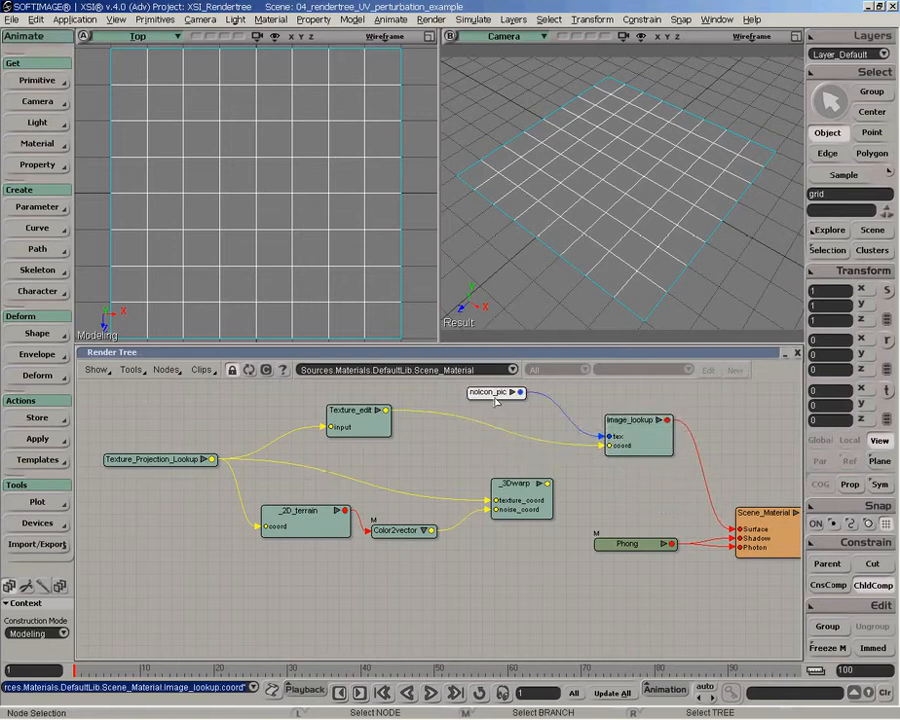
left_click(252, 370)
key("ctrl+r")
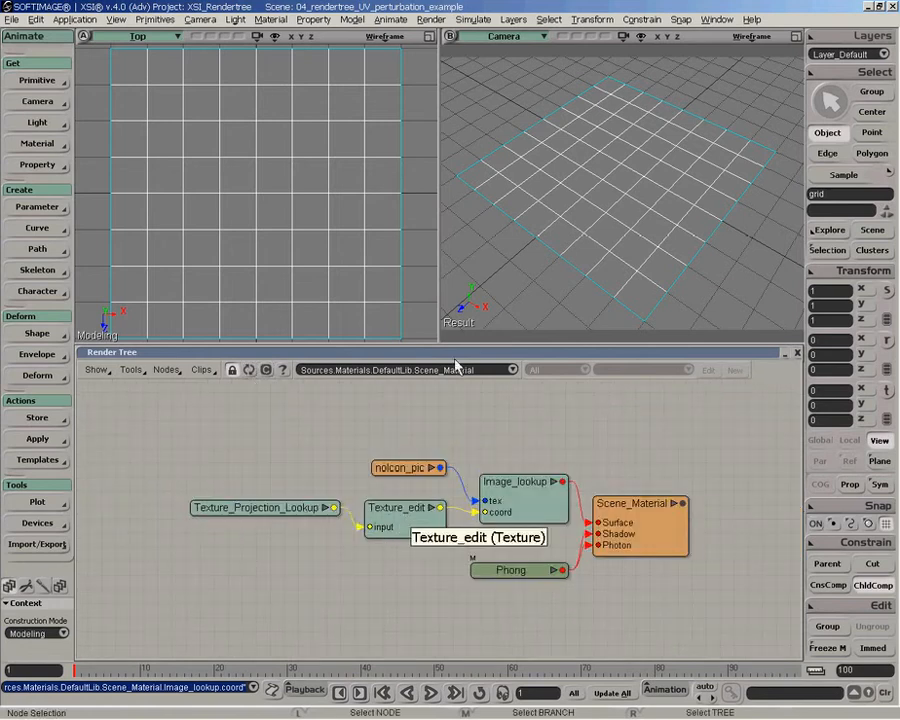
- Open the Texture_edit properties, with a render region over the grid, and set the X and Y repeats to 2
double_click(395, 515)
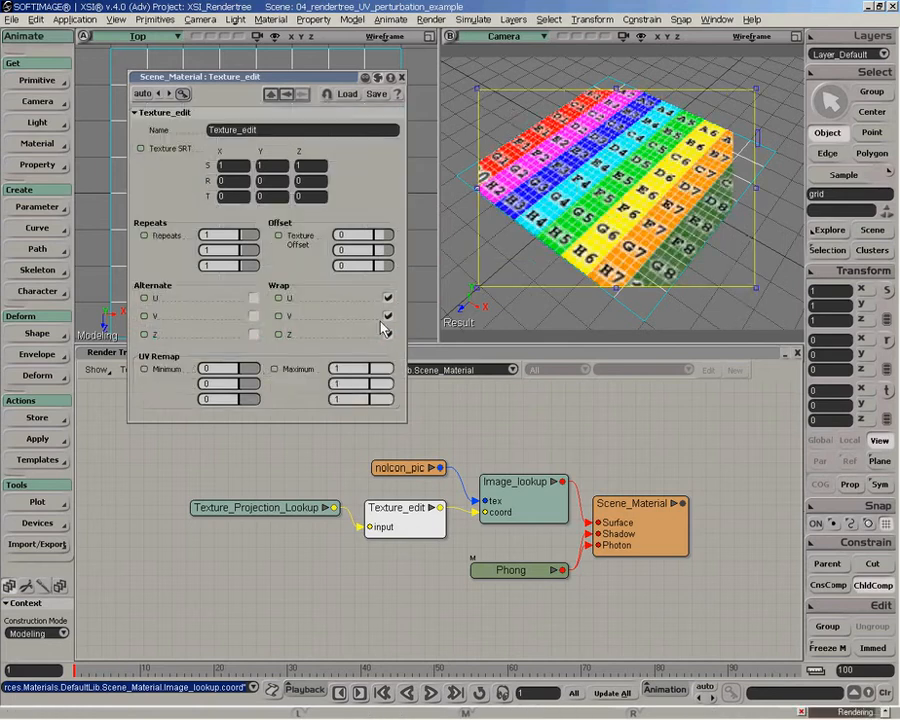
left_click(226, 235)
type("2")
left_click(219, 250)
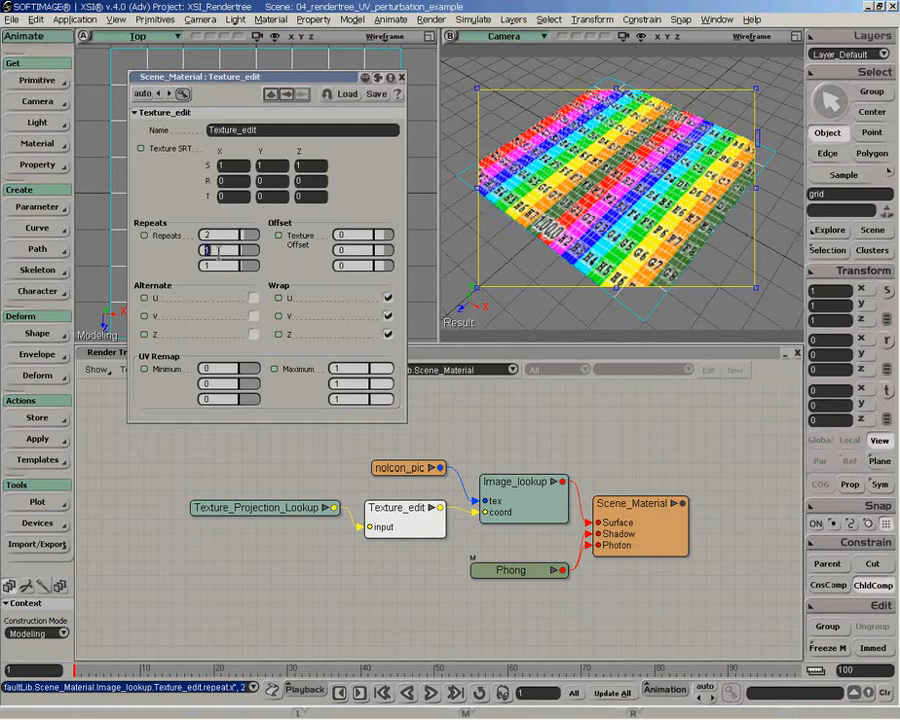
left_click(341, 250)
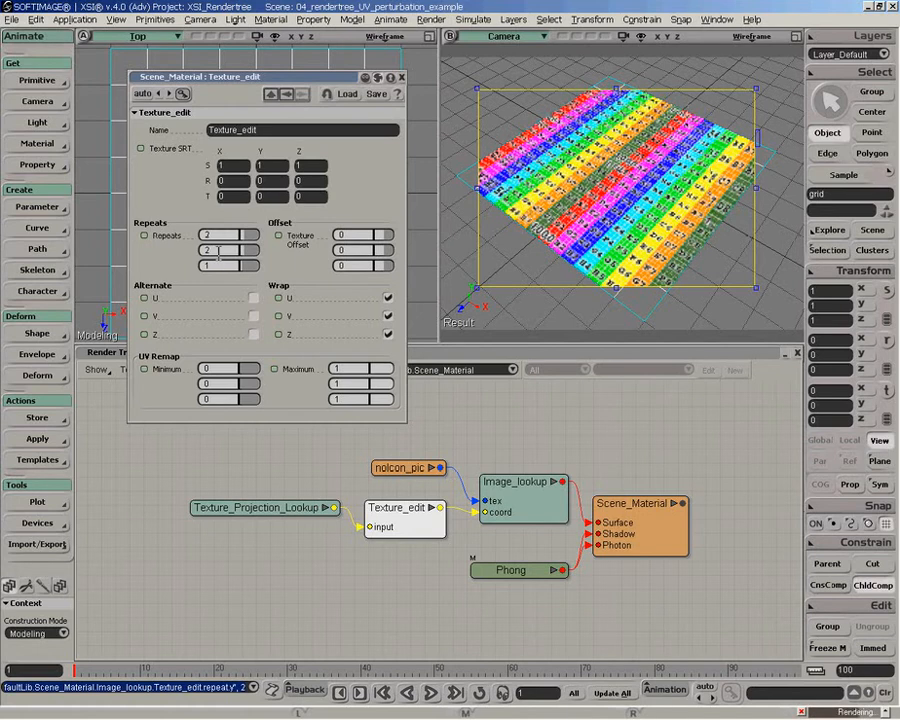
- Enable Alternate for U, V and Z in Texture_edit
left_click(254, 297)
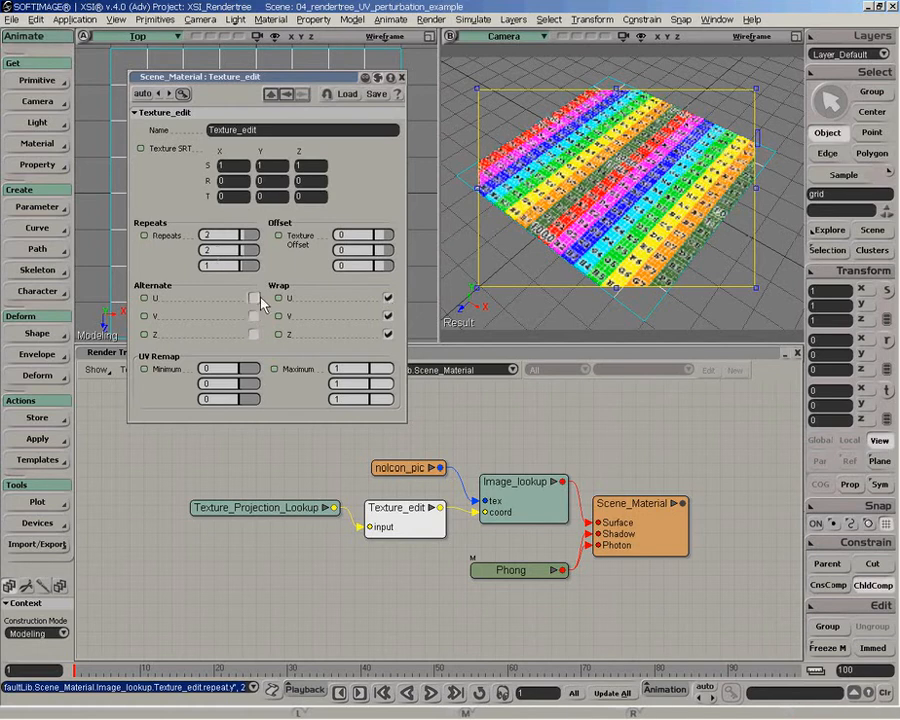
left_click(254, 316)
left_click(254, 335)
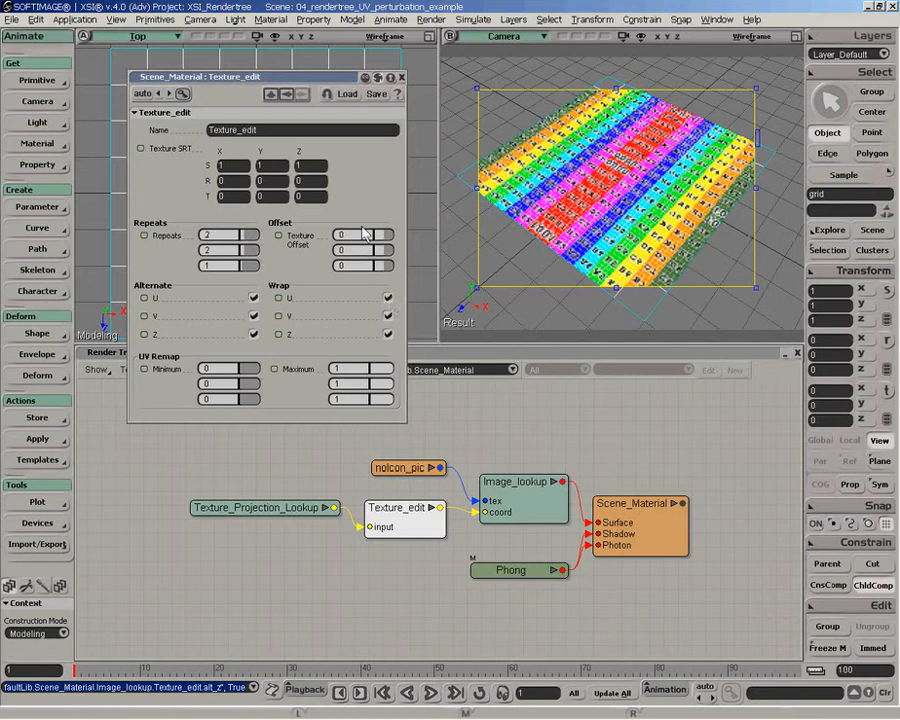
- Try an X texture offset of 0.37 and switch the U wrap off and on again
left_click_drag(380, 236, 385, 237)
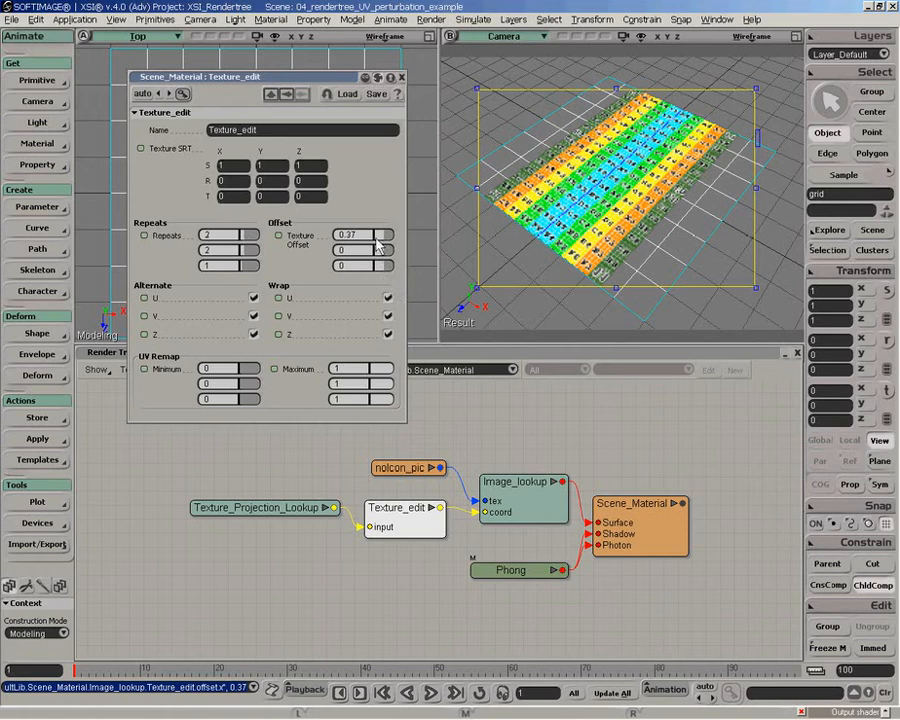
left_click(389, 299)
left_click(389, 299)
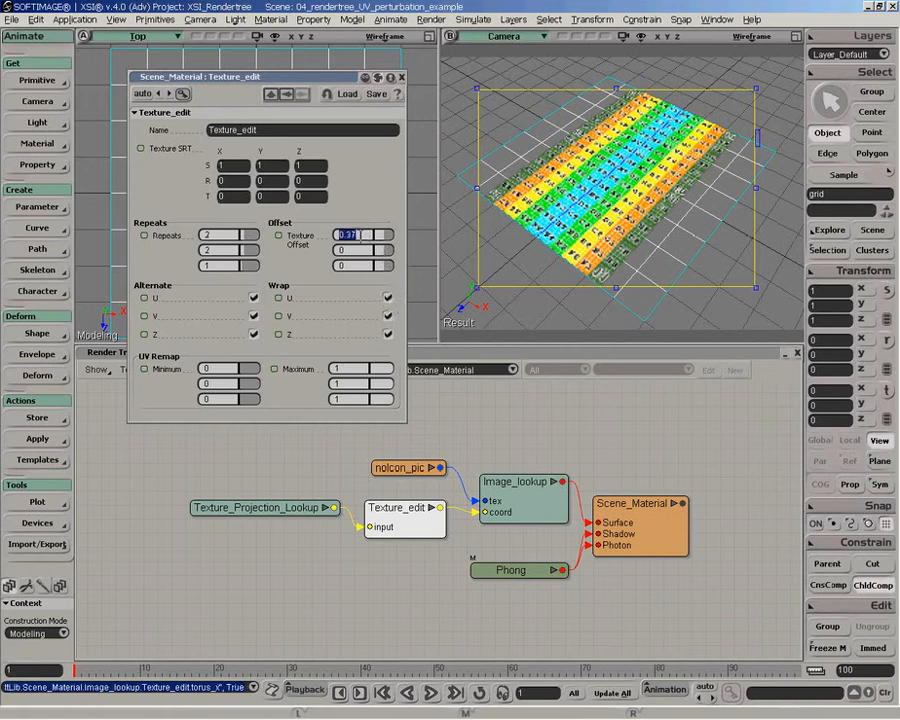
- Reset Texture_edit's X texture offset to 0 and its X and Y repeats to 1
type("0")
key("Return")
left_click(223, 237)
type("1")
key("Tab")
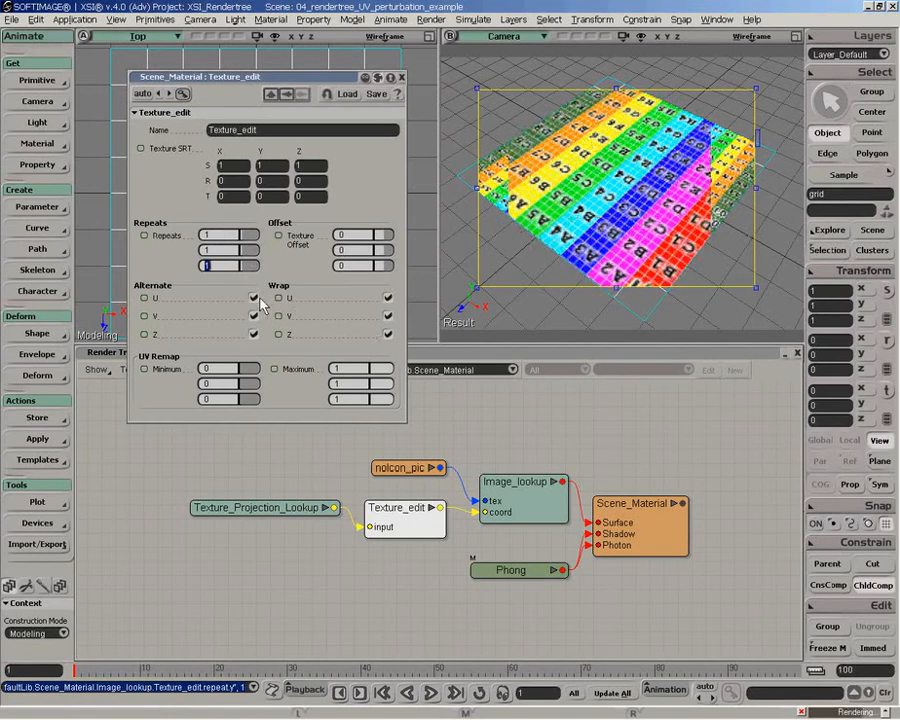
- Disable Alternate and Wrap for U, V and Z, and set the X texture offset to 0.1
left_click(256, 299)
left_click(254, 317)
left_click(254, 335)
left_click(388, 297)
left_click(388, 315)
left_click(388, 333)
type(".1")
key("Return")
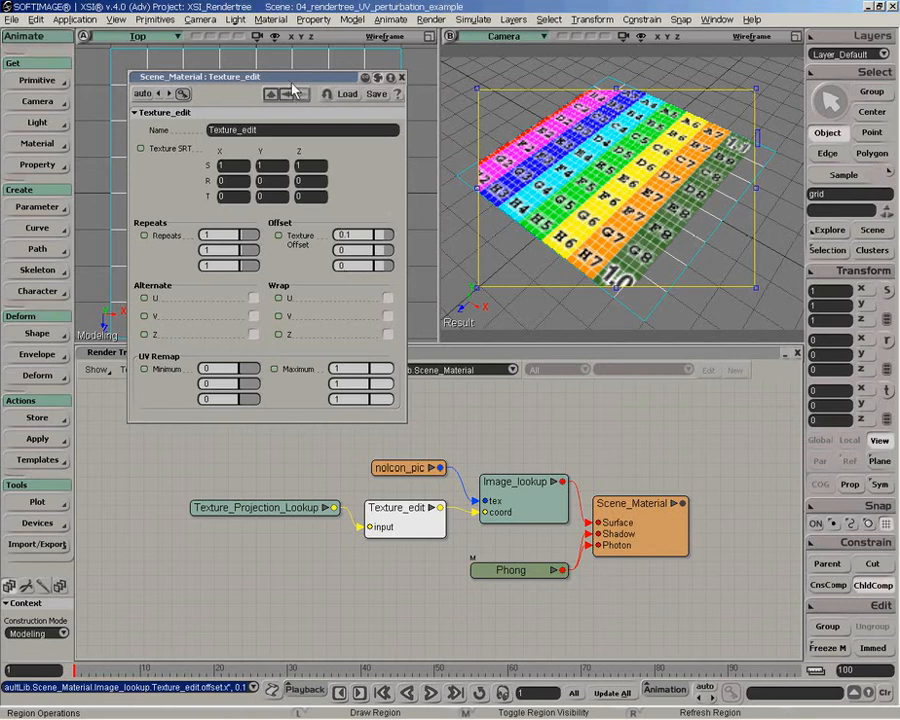
- Move the Texture_edit properties window clear of the render tree, add a vector math vector node and place it between noIcon_pic and Texture_edit
left_click_drag(291, 78, 319, 44)
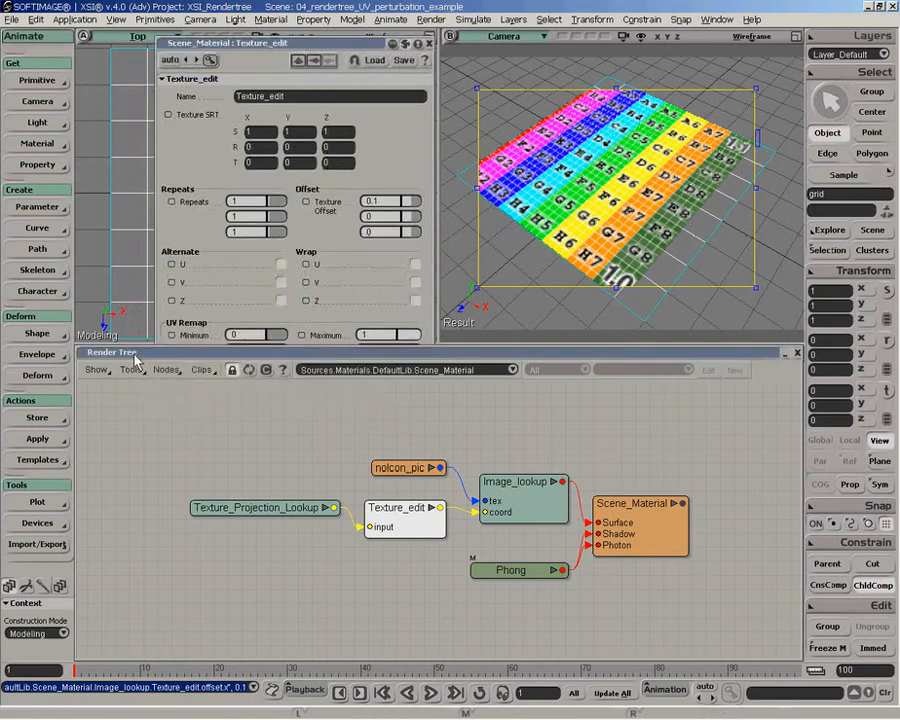
left_click(166, 370)
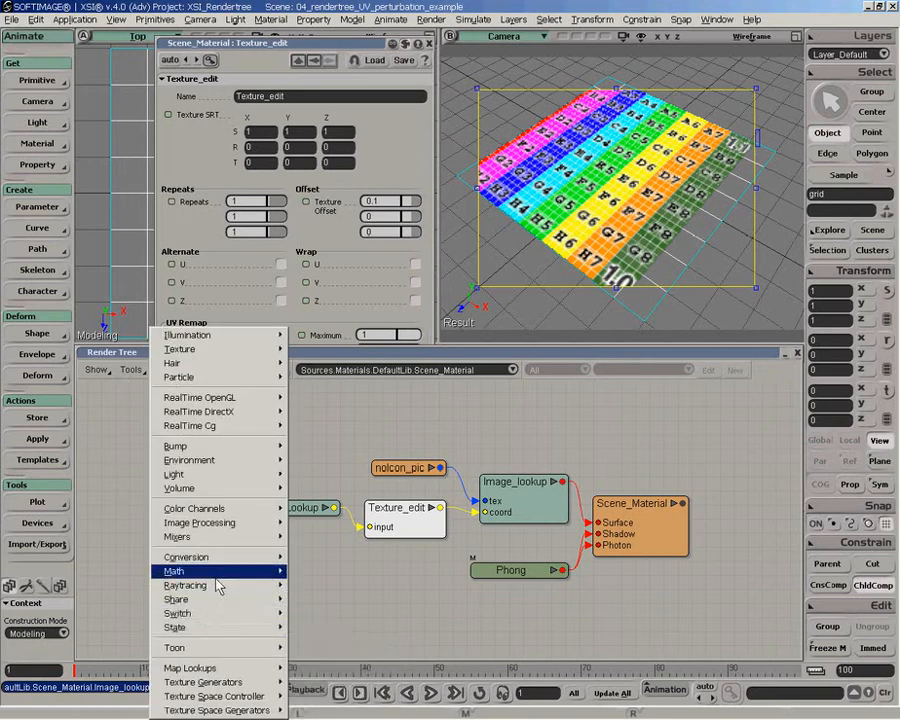
mouse_move(256, 578)
left_click(318, 551)
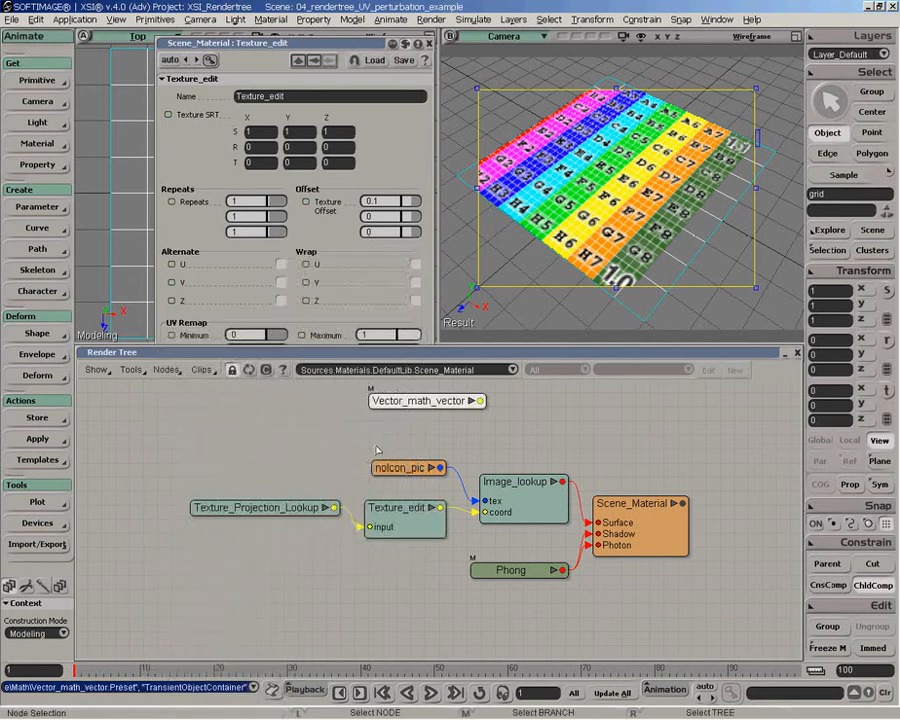
left_click_drag(427, 401, 395, 410)
left_click_drag(394, 478, 383, 467)
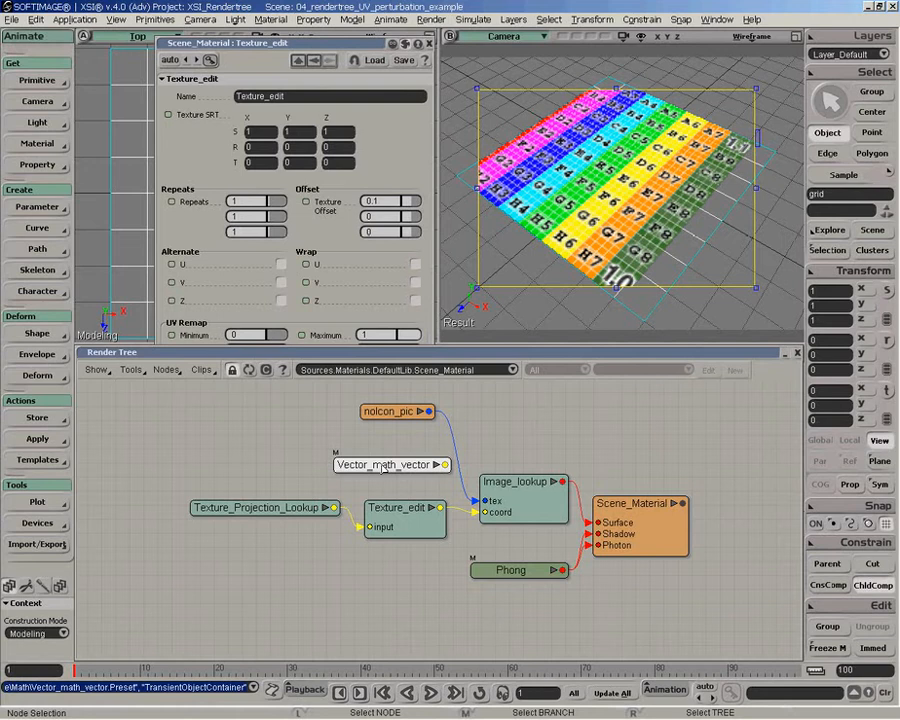
- Move the Vector_math_vector node above Texture_Projection_Lookup and delete it from the render tree
left_click_drag(383, 467, 245, 439)
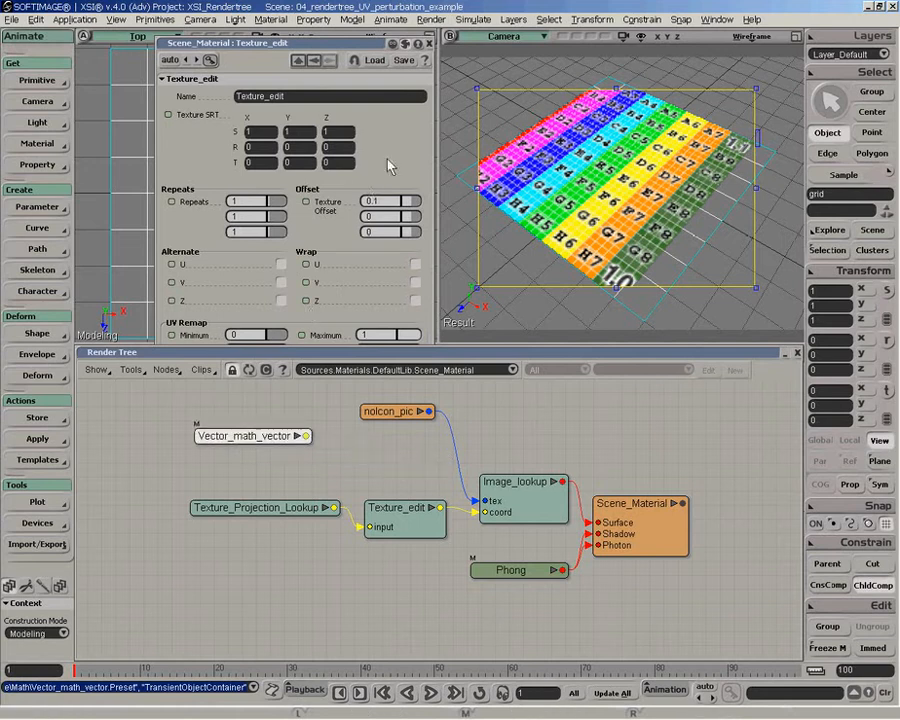
left_click(386, 208)
key("Delete")
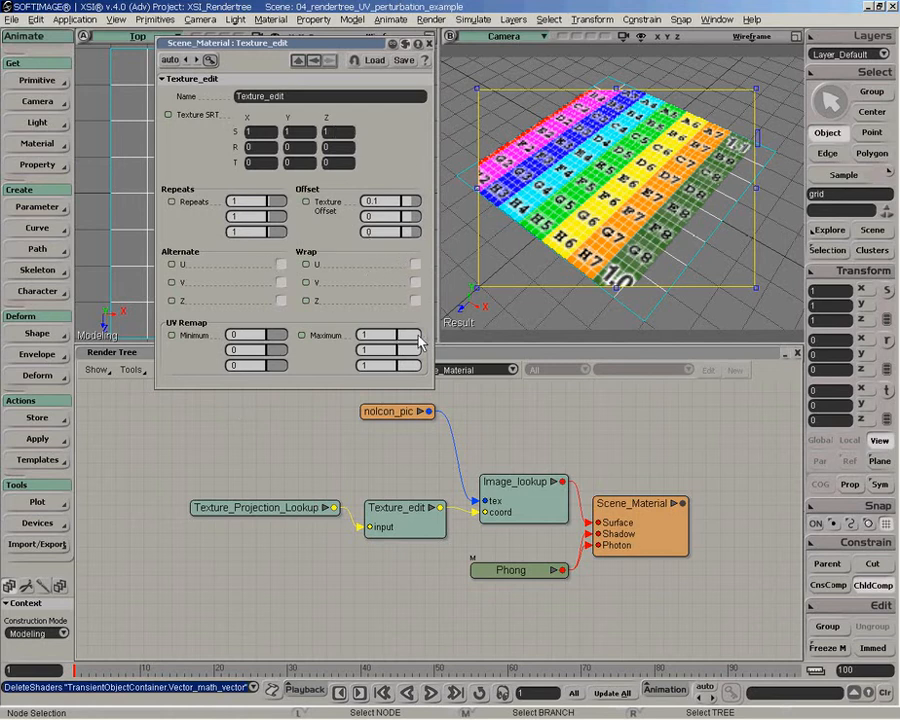
- Try a Texture_edit UV Remap X maximum of 2, and replace it with 0.5
double_click(387, 336)
type("2")
key("Return")
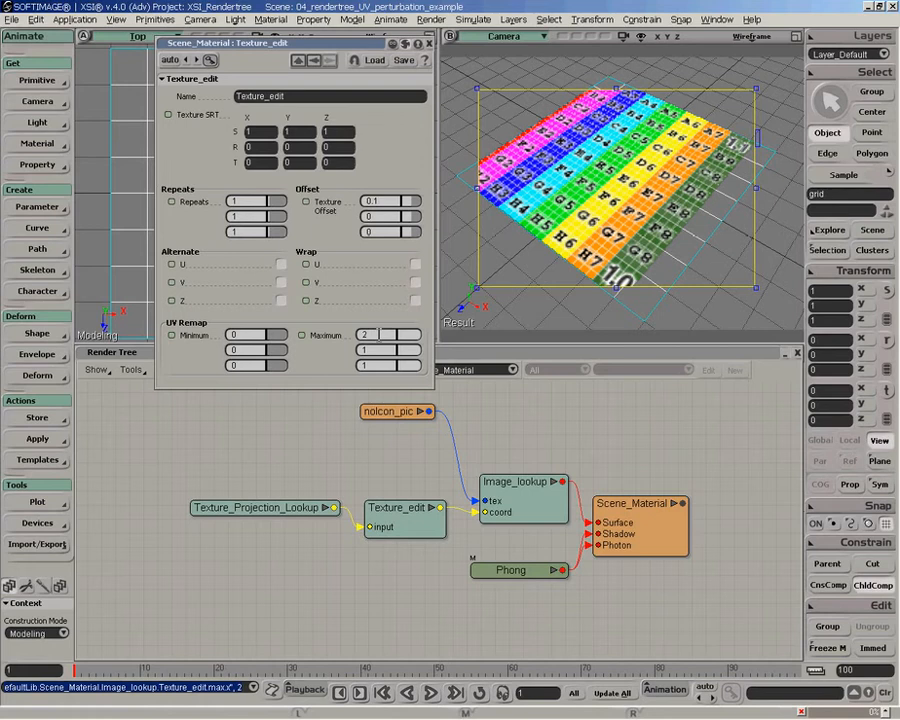
type("0.5")
key("Return")
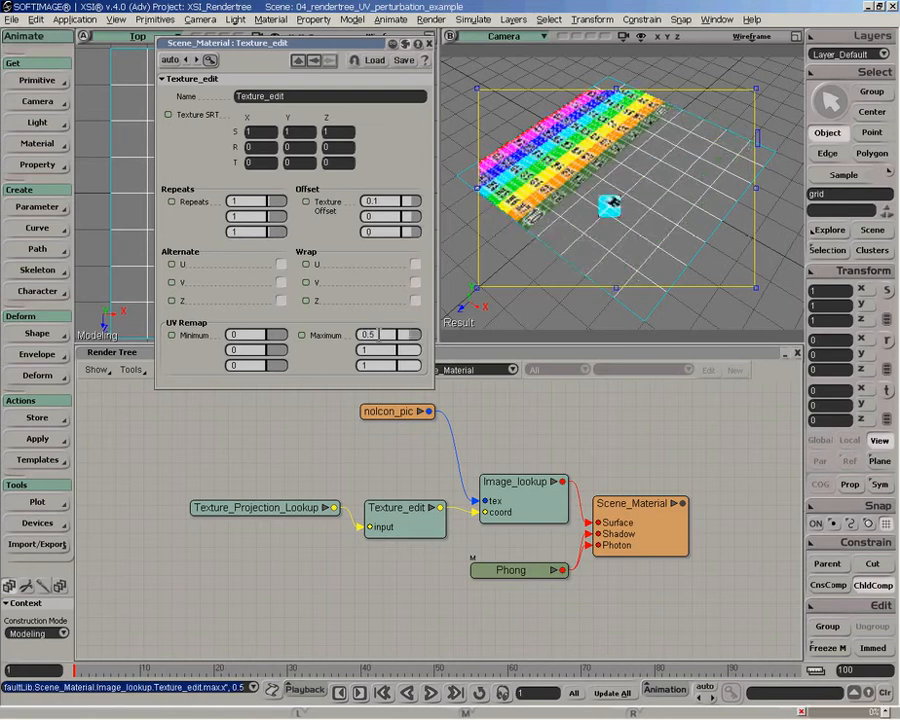
- Reset Texture_edit's X texture offset to 0
double_click(385, 203)
type("0")
key("Return")
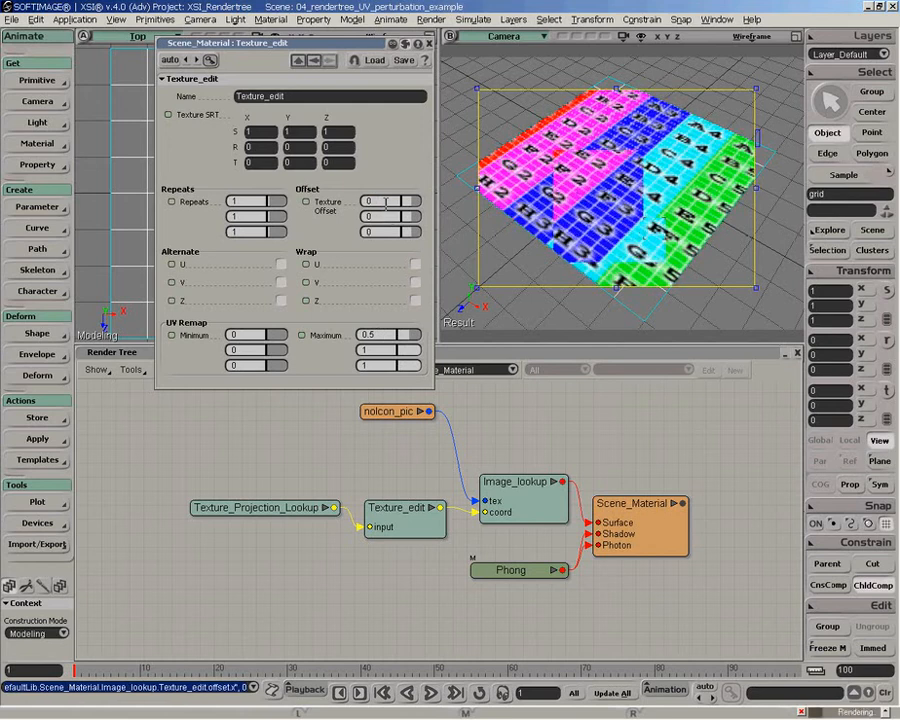
- Set Texture_edit's X, Y and Z repeats to 2
double_click(248, 201)
type("2")
key("Return")
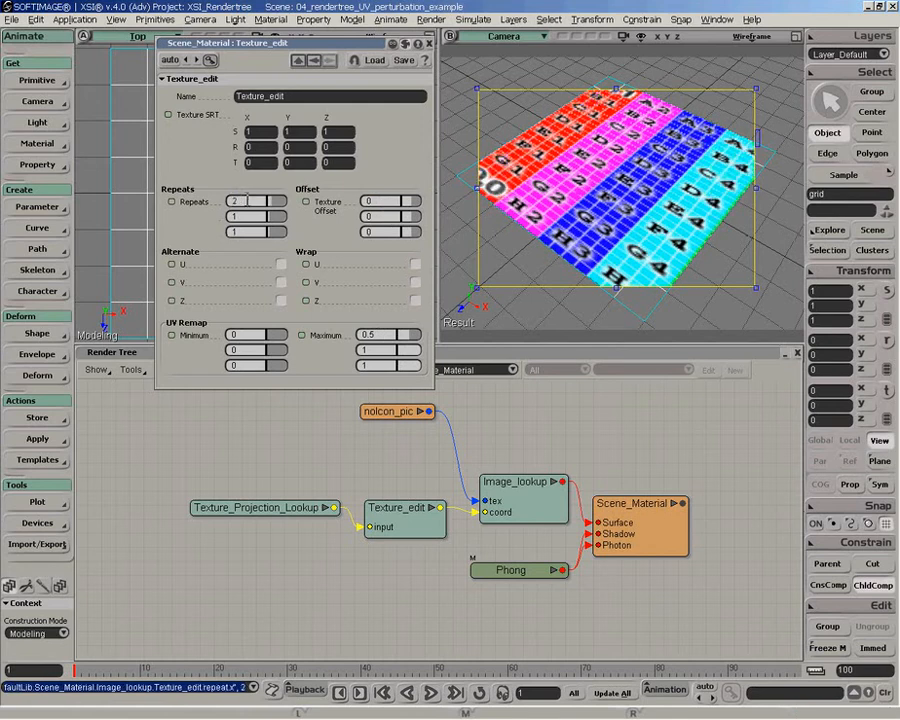
double_click(244, 216)
type("2")
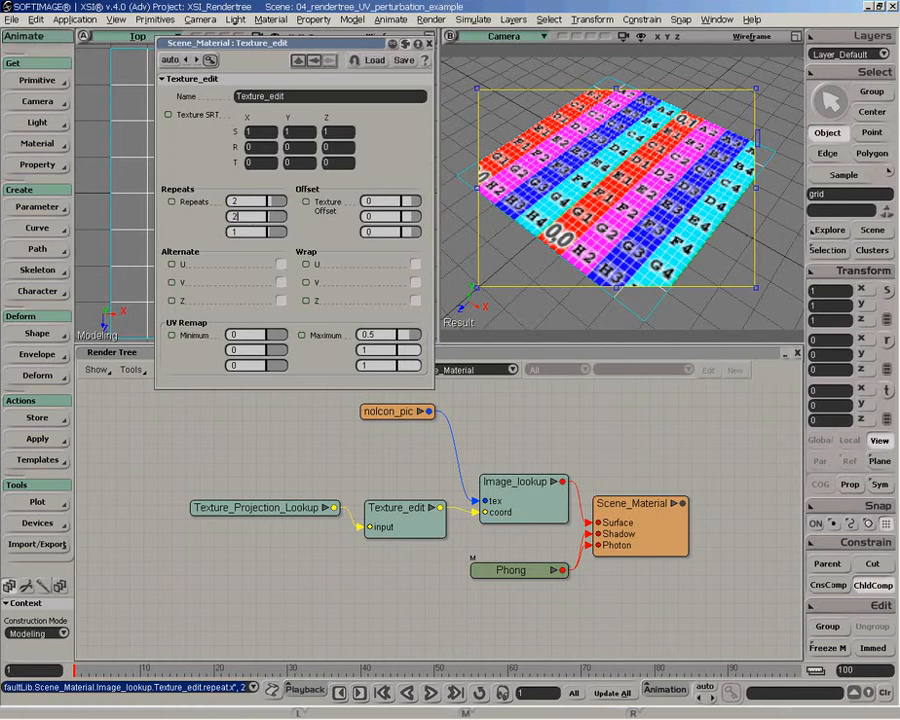
key("Return")
double_click(252, 231)
type("2")
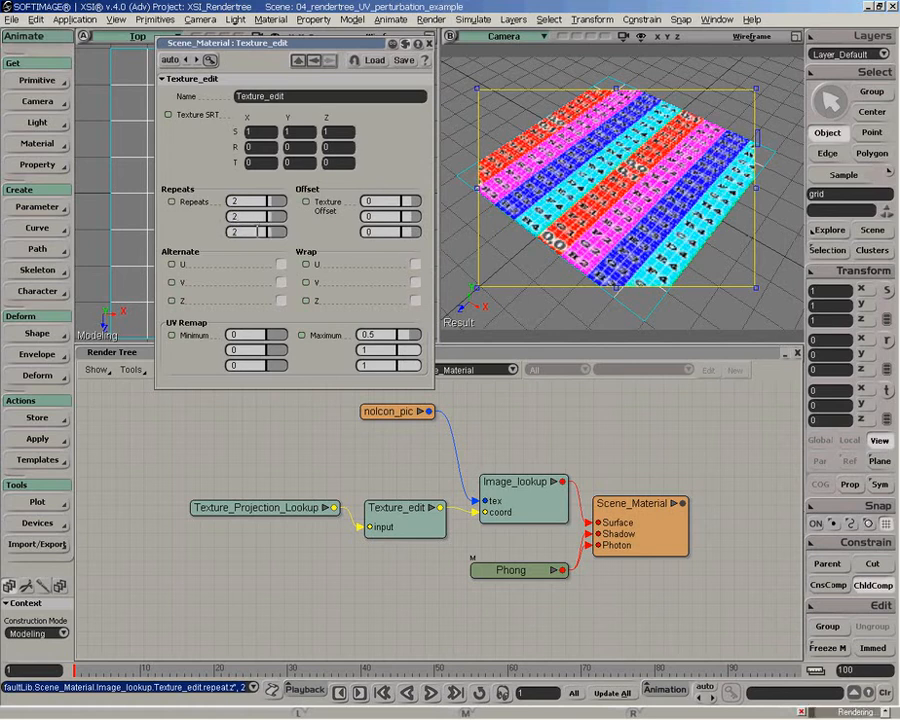
- Set the UV Remap Y maximum to 0.5
double_click(381, 350)
type("0.5")
key("Return")
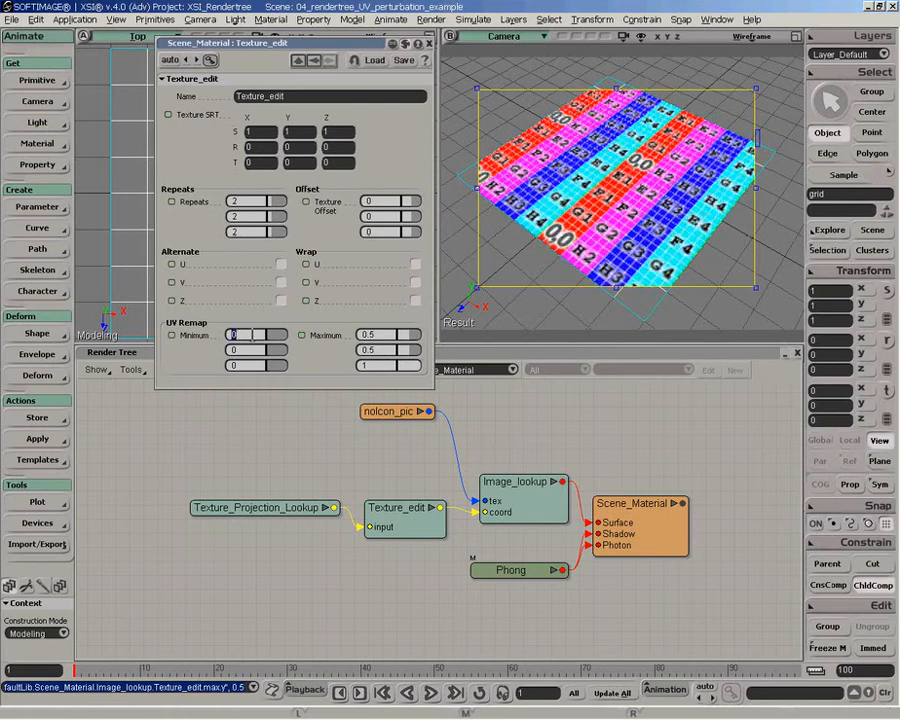
- Remap the UVs in X and Y to a minimum of 0.5 and a maximum of 1
type("0.5")
key("Tab")
type("0.5")
key("Tab")
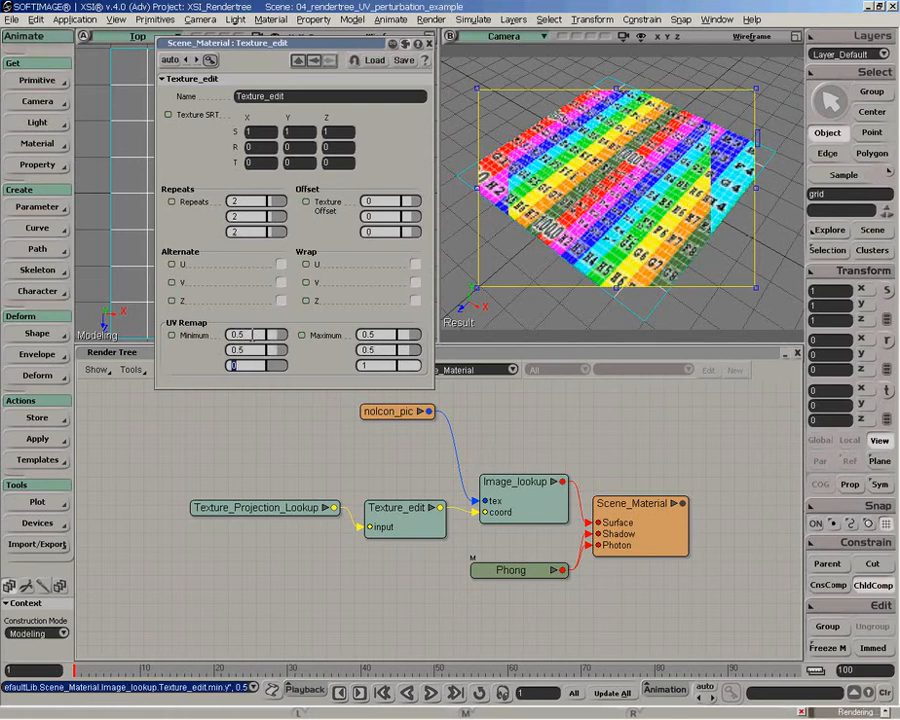
key("Tab")
type("1")
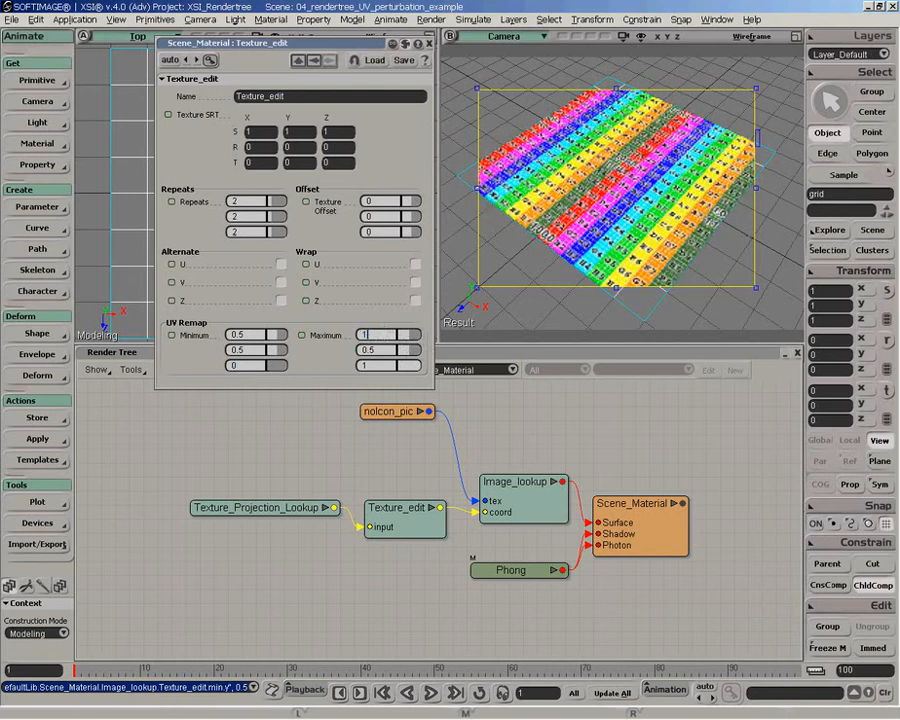
key("Tab")
type("1")
key("Tab")
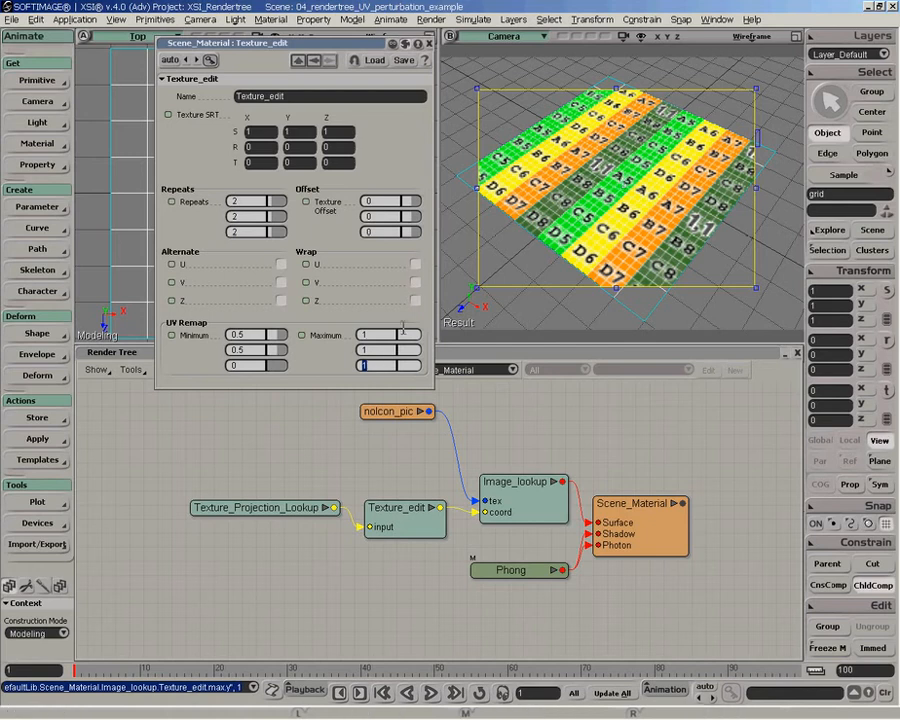
- Reset the UV Remap X and Y minimums to 0 and the X, Y and Z repeats to 1
left_click(267, 335)
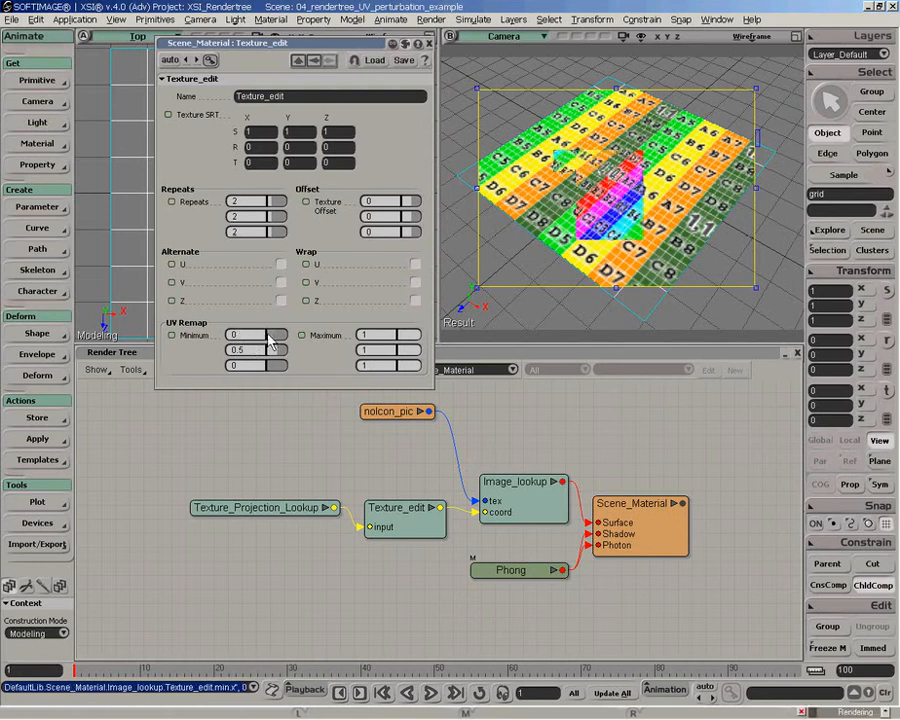
left_click_drag(278, 347, 265, 348)
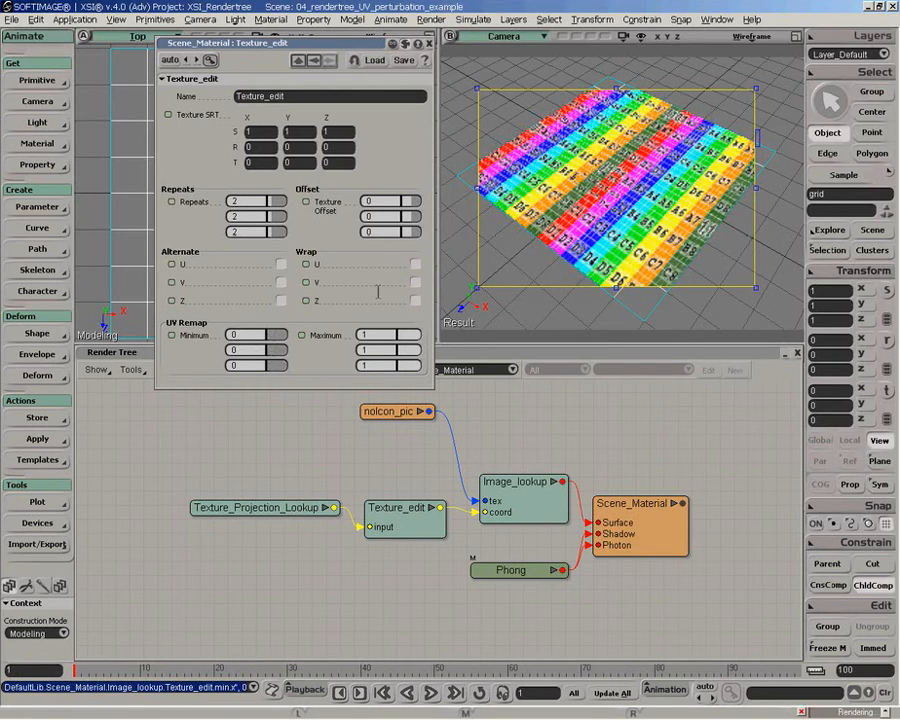
double_click(250, 202)
type("1")
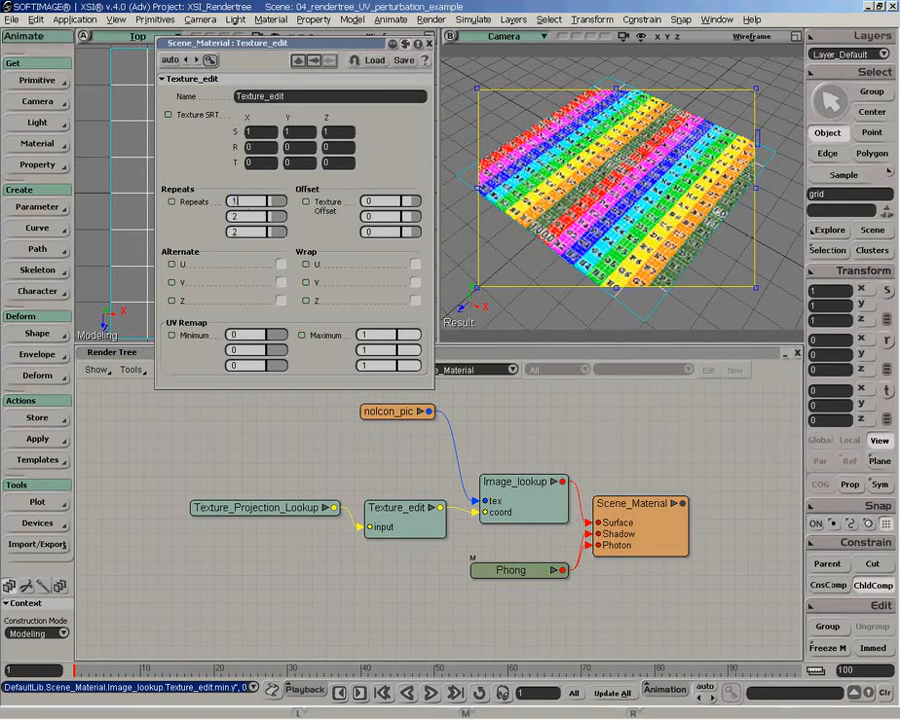
key("Tab")
type("1")
key("Tab")
type("1")
key("Tab")
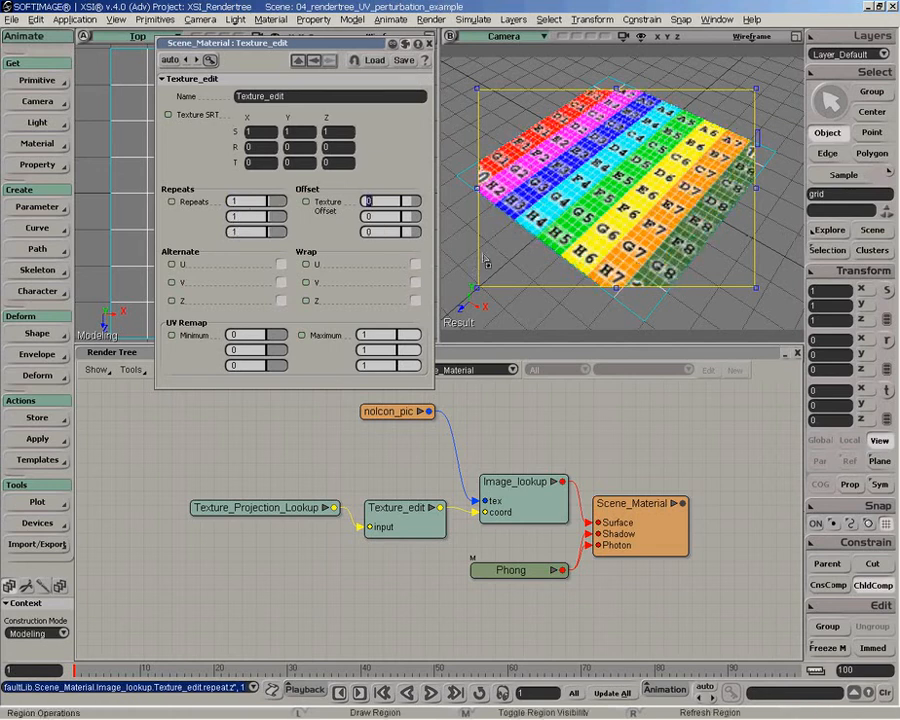
- Shift the Texture_edit properties window aside, try a Texture SRT X rotation of 45 and return it to 0
left_click_drag(242, 43, 205, 55)
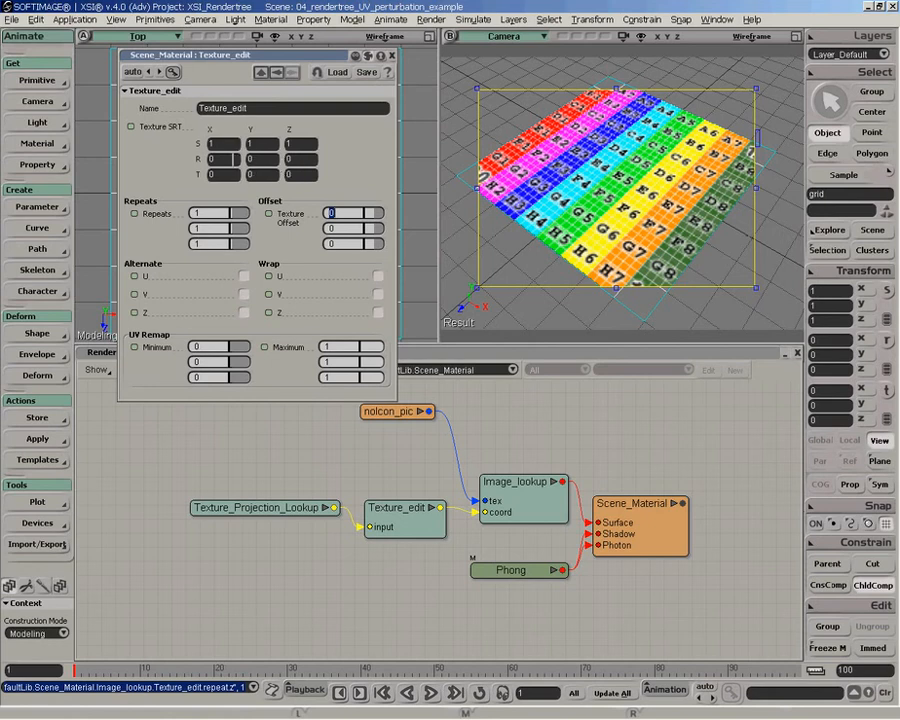
left_click(227, 159)
type("45")
key("Return")
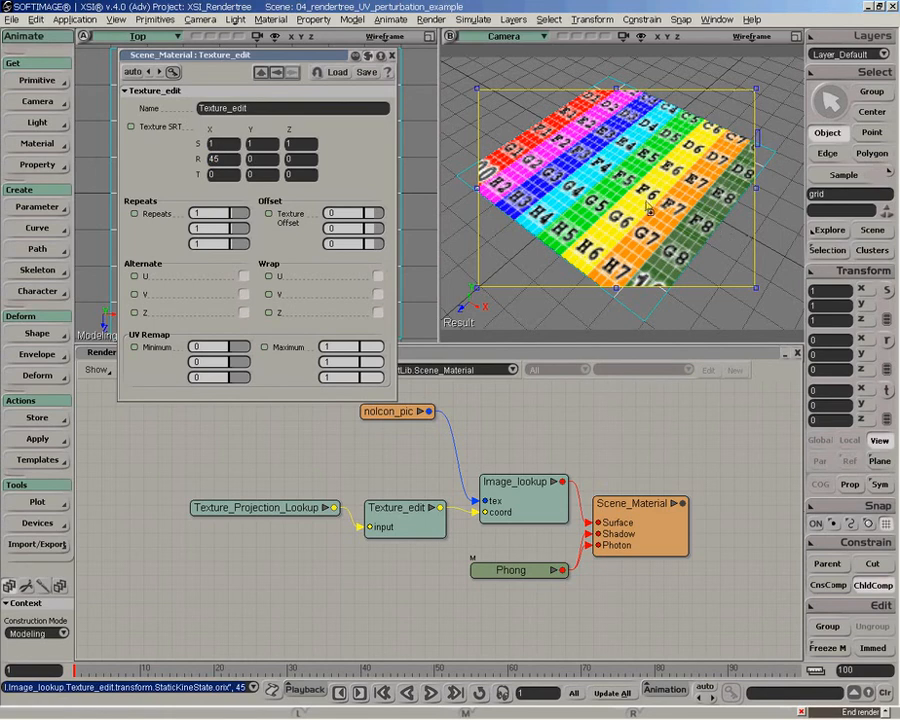
double_click(228, 160)
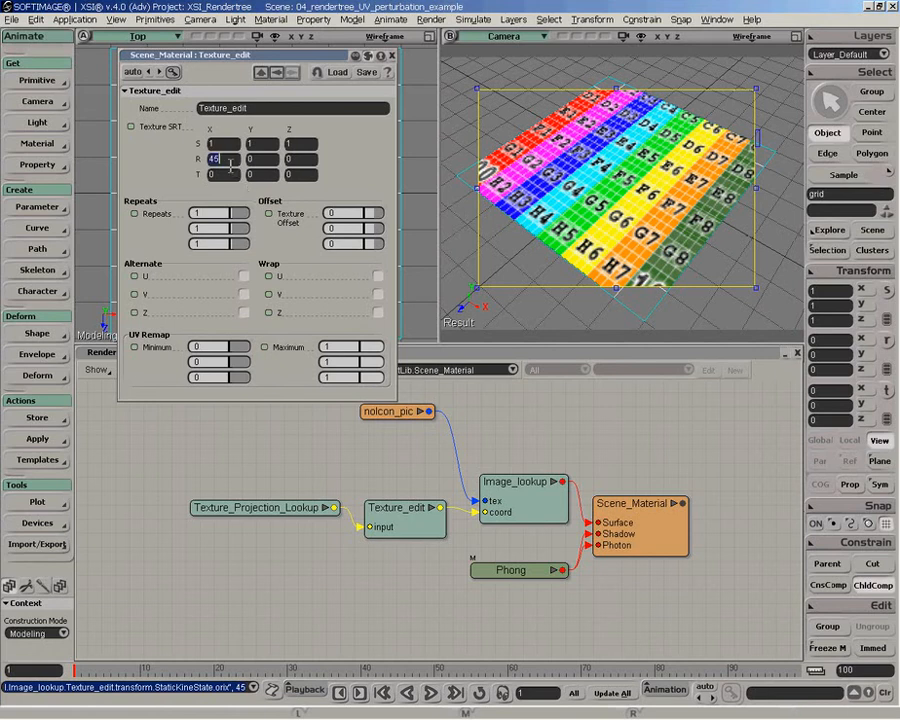
type("0")
key("Return")
- Try a Texture SRT Y rotation of 45 and return it to 0
double_click(257, 161)
type("45")
key("Return")
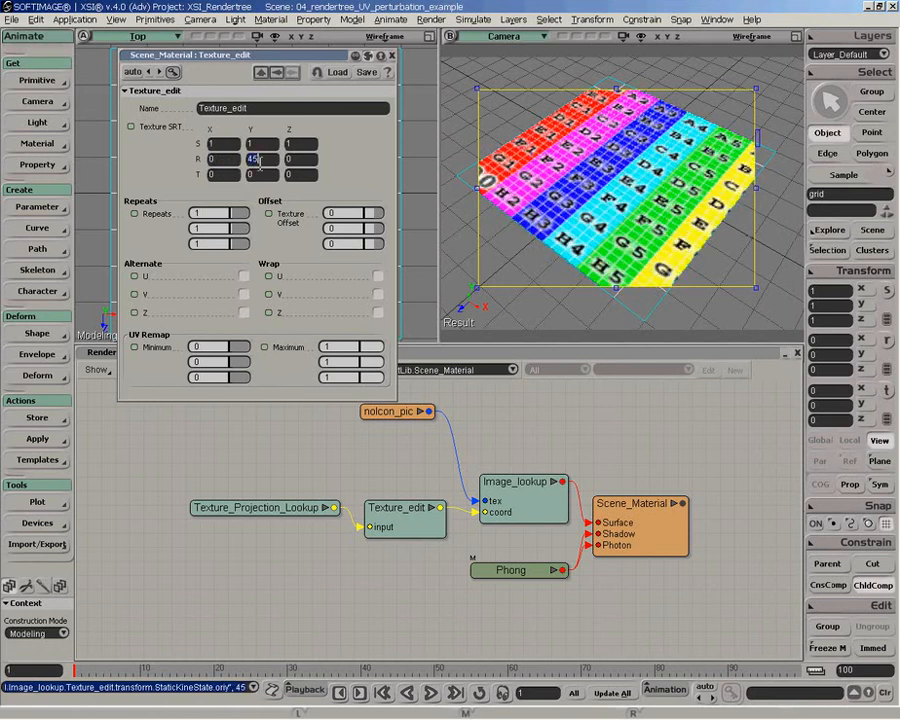
type("0")
key("Return")
- Try Texture SRT Z rotations of 45 and 10, and return the rotation to 0
double_click(298, 161)
type("45")
key("Return")
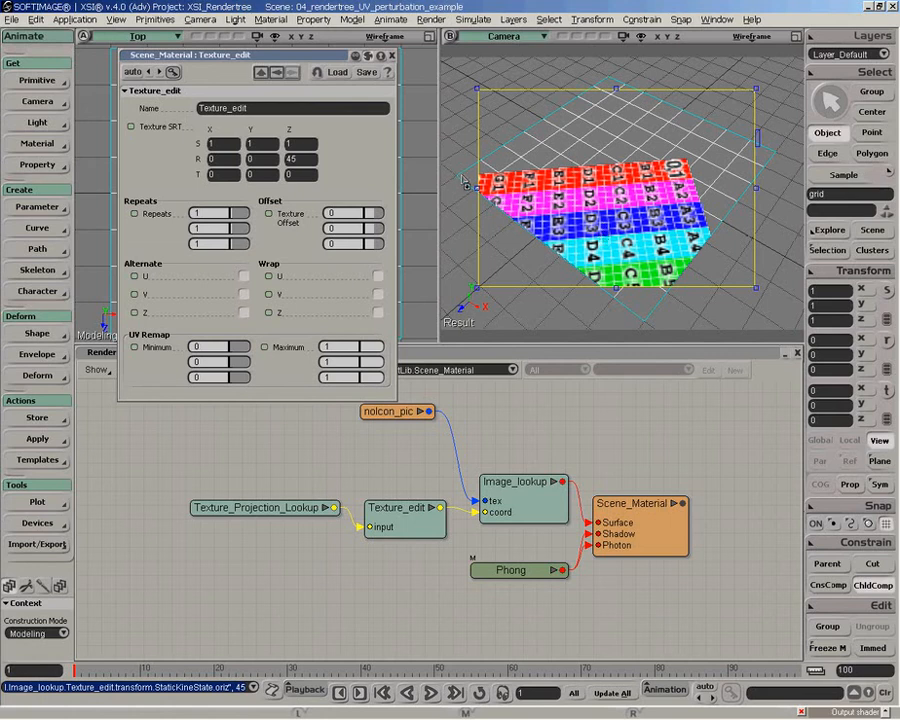
left_click(310, 159)
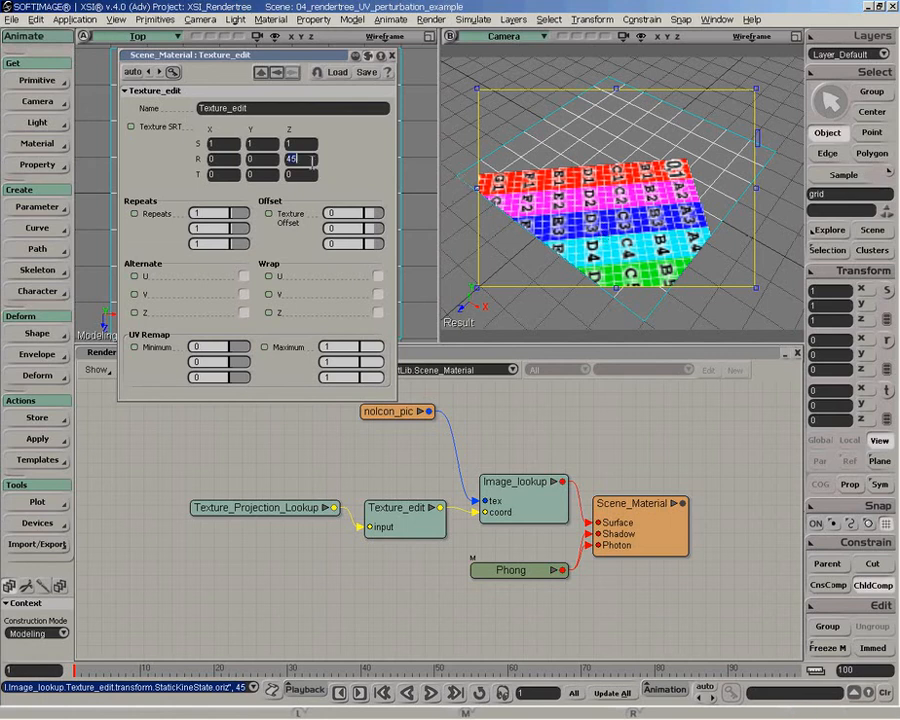
type("10")
key("Return")
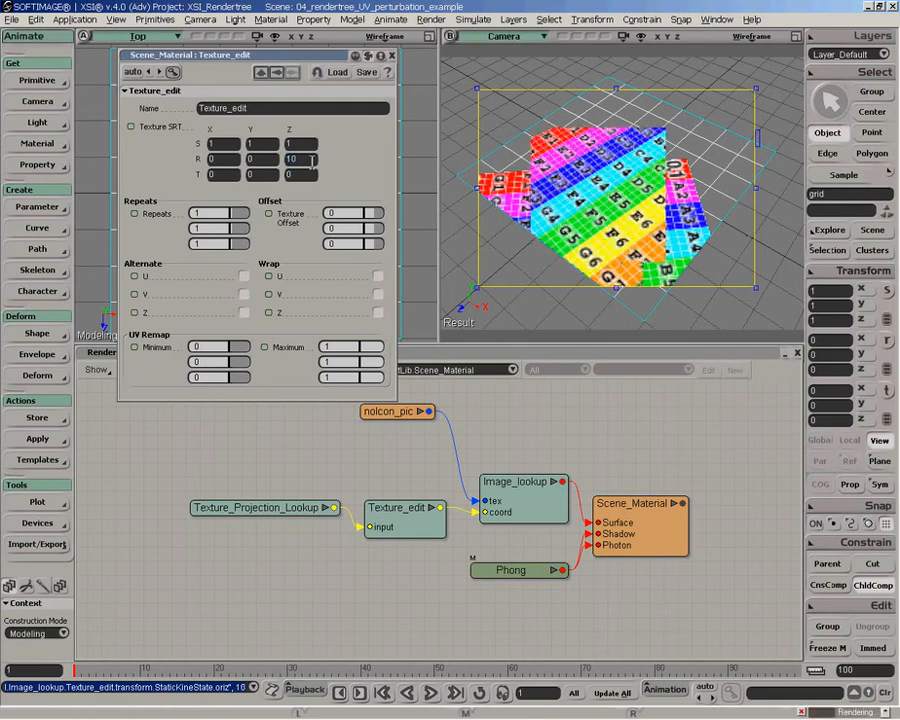
type("0")
key("Return")
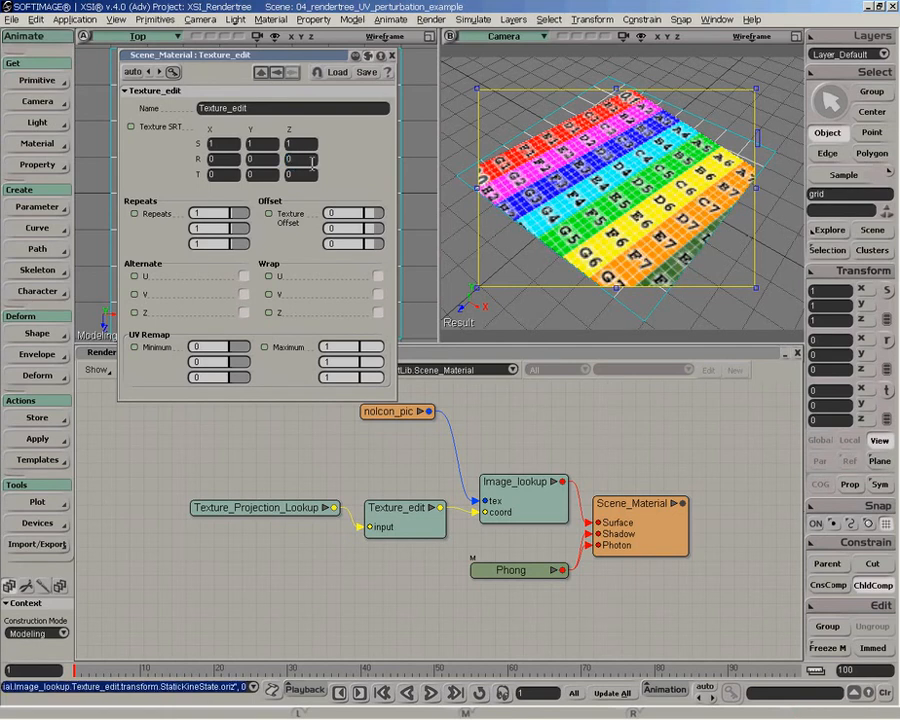
- Try a Texture SRT X scale of 0.5, and set both the X and Y scale to 2
left_click(227, 144)
type("0.5")
key("Return")
type("2")
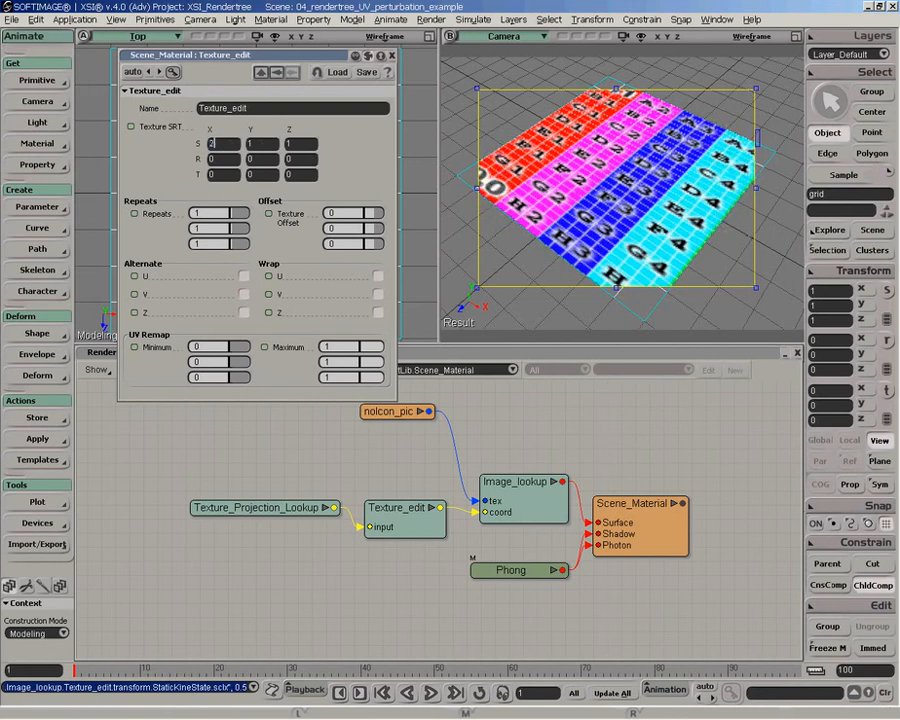
key("Return")
left_click(257, 144)
type("2")
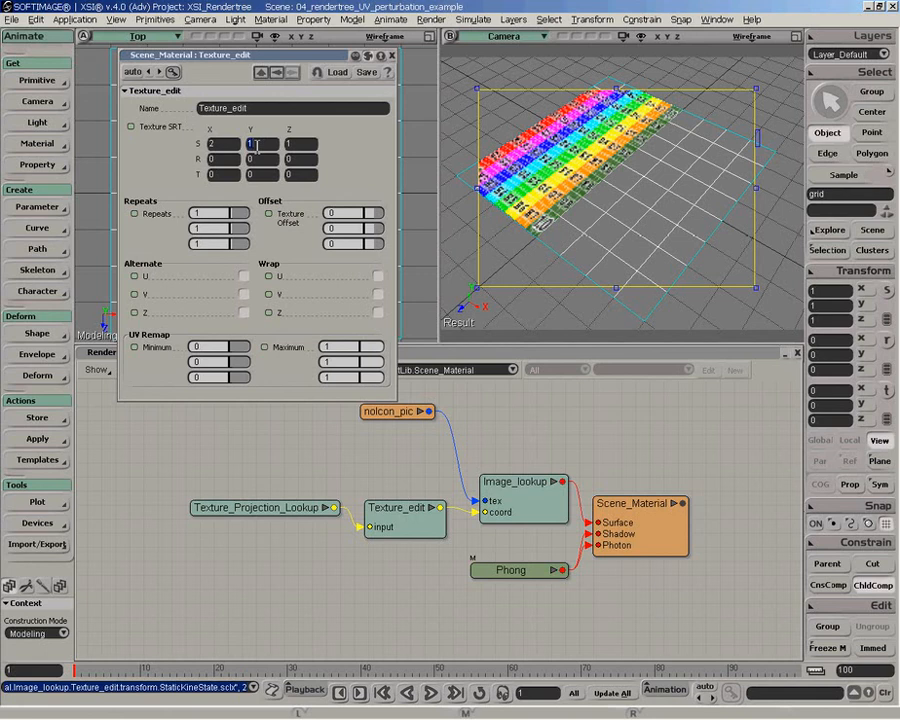
key("Return")
- Set the UV Remap X and Y maximums to 0.5
double_click(353, 347)
type("0.5")
key("Return")
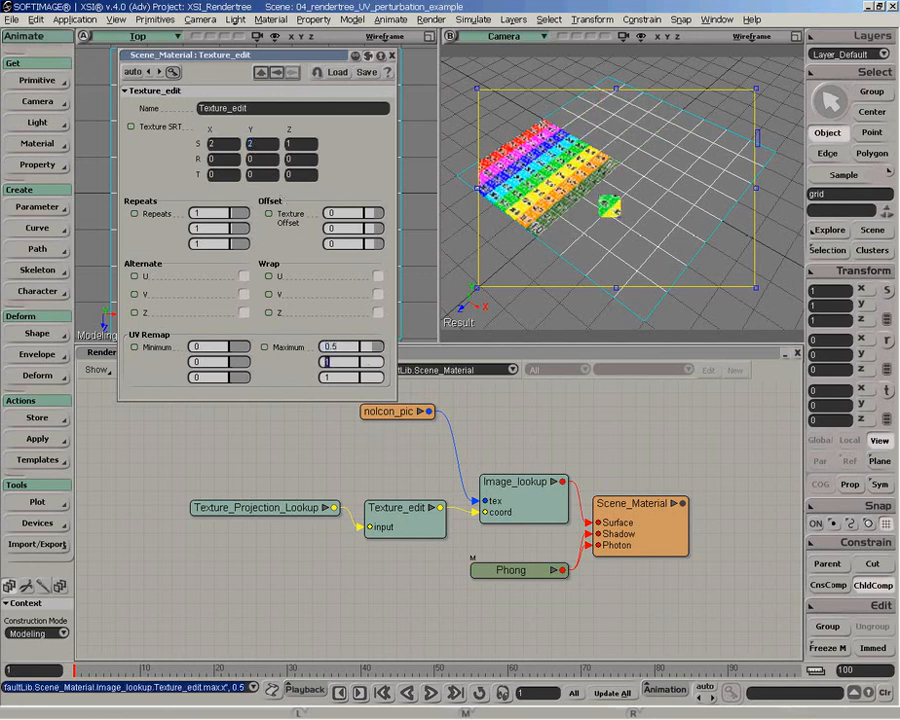
type("0.5")
key("Return")
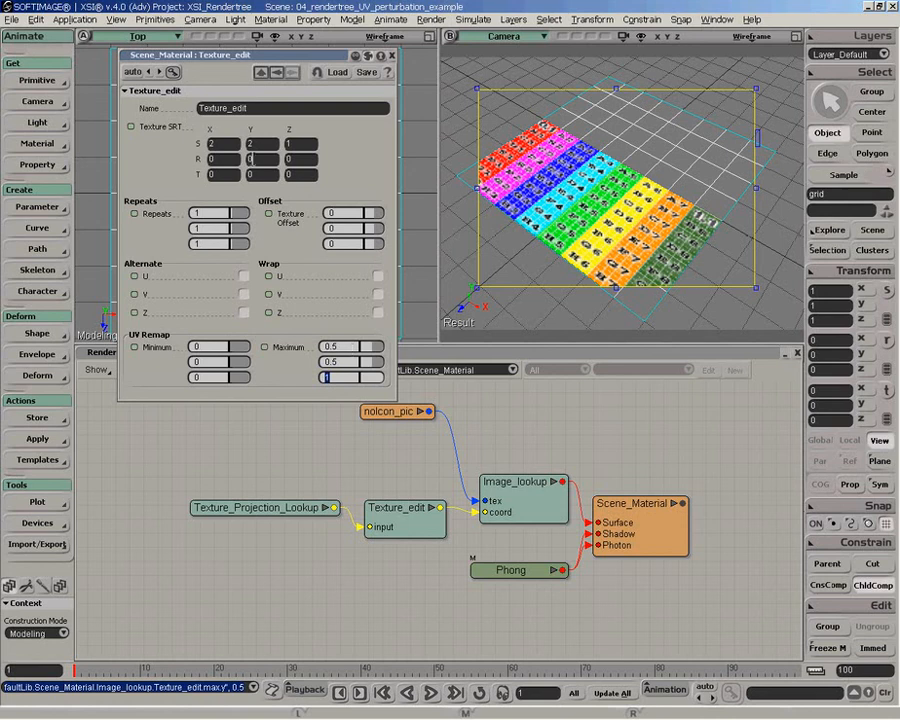
- Reset the UV Remap X and Y maximums to 1
double_click(354, 348)
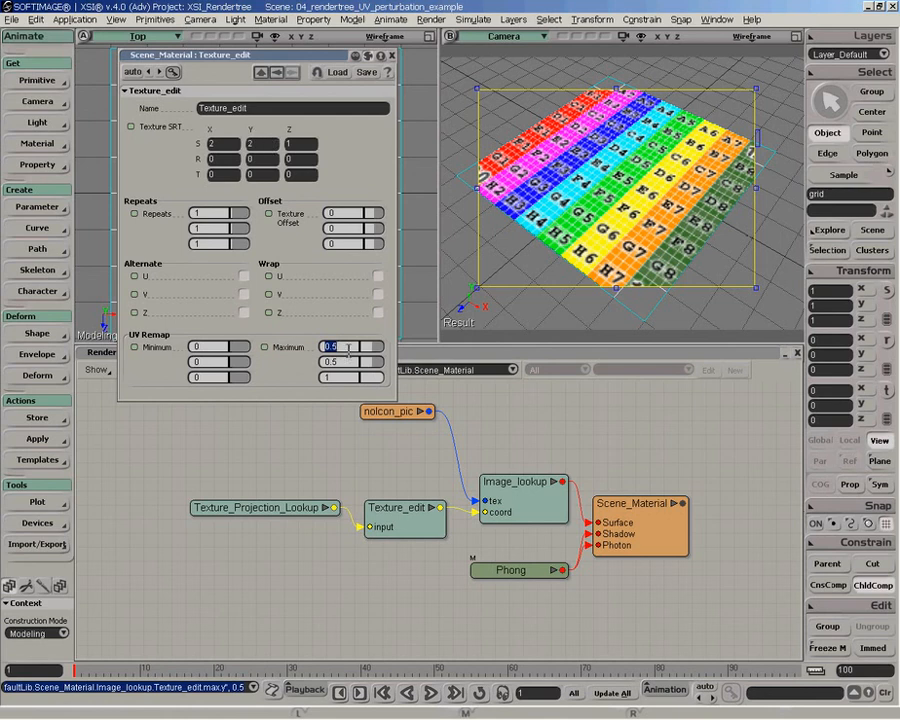
type("1")
key("Tab")
type("1")
key("Tab")
- Reset the Texture SRT X and Y scale to 1
double_click(212, 144)
type("1")
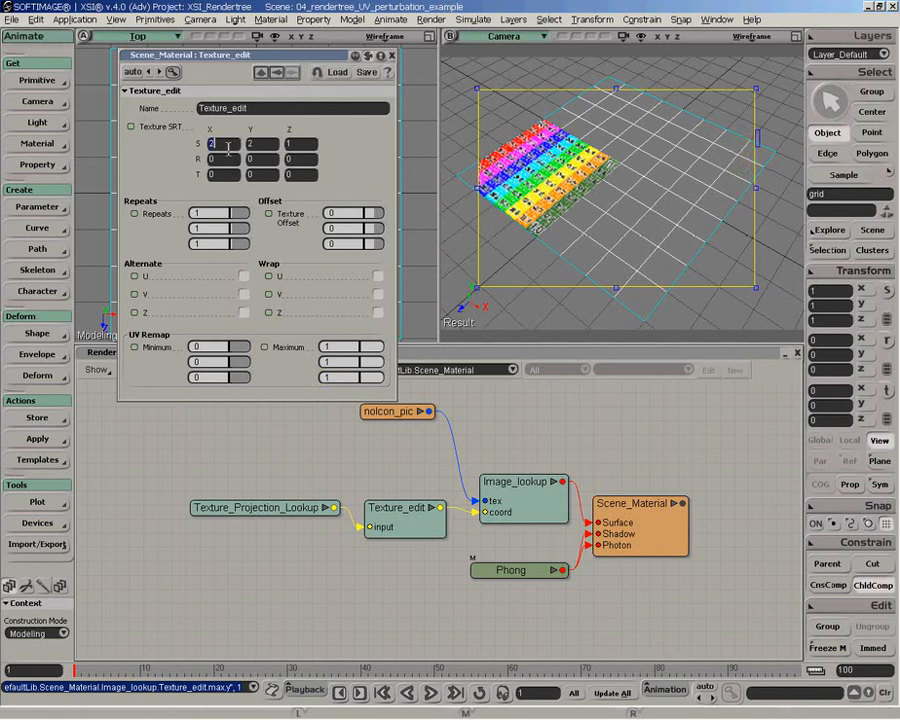
key("Tab")
type("1")
key("Tab")
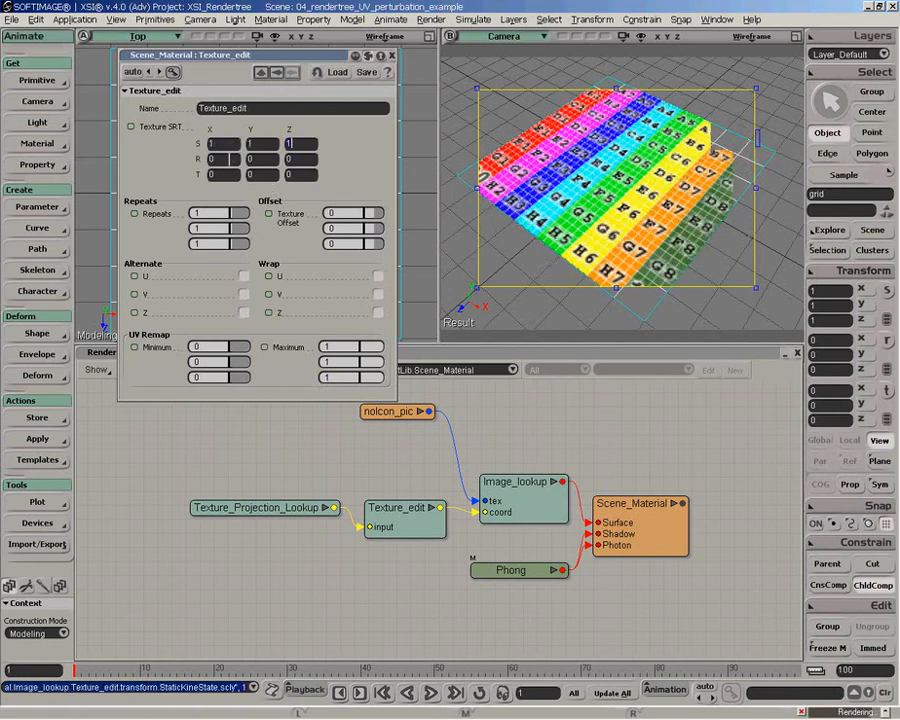
- Set the Texture SRT X and Y translation to 0.1
left_click(222, 175)
type(".1")
key("Tab")
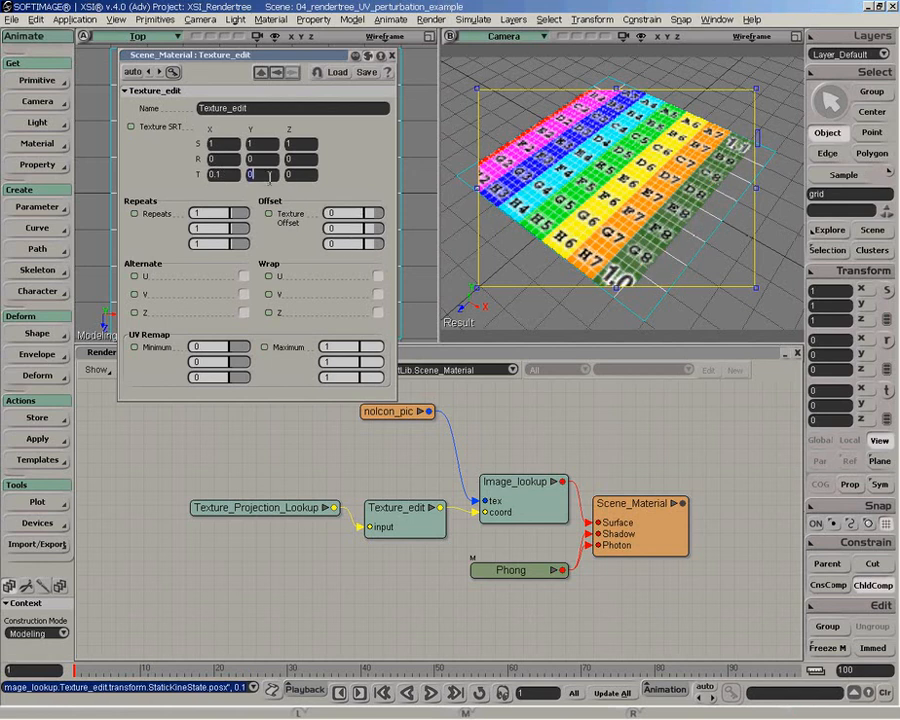
type("0.1")
key("Return")
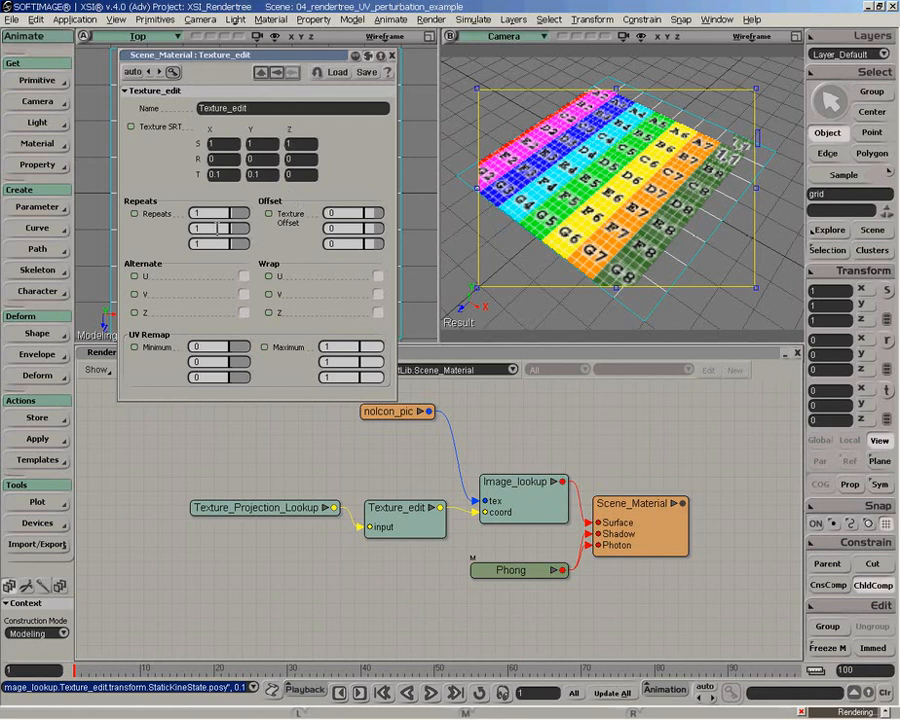
- Reset the Texture SRT X and Y translation to 0
double_click(219, 174)
type("0")
key("Tab")
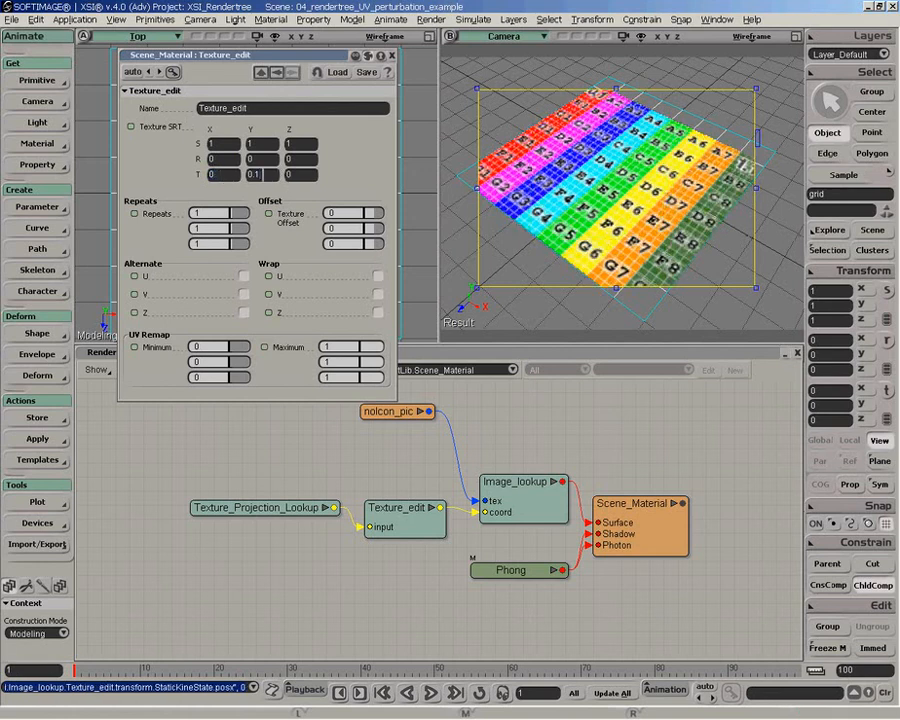
type("0")
key("Return")
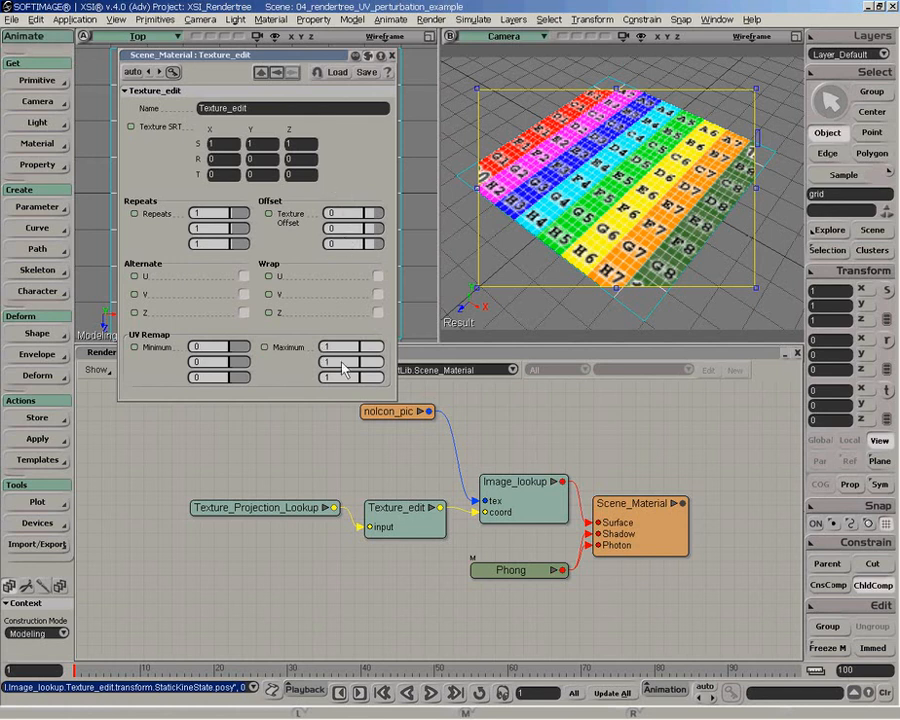
- Set the Texture SRT X translation to 0.5 and switch the U wrap on and off twice to compare
left_click(230, 174)
type("0.5")
key("Return")
left_click(378, 276)
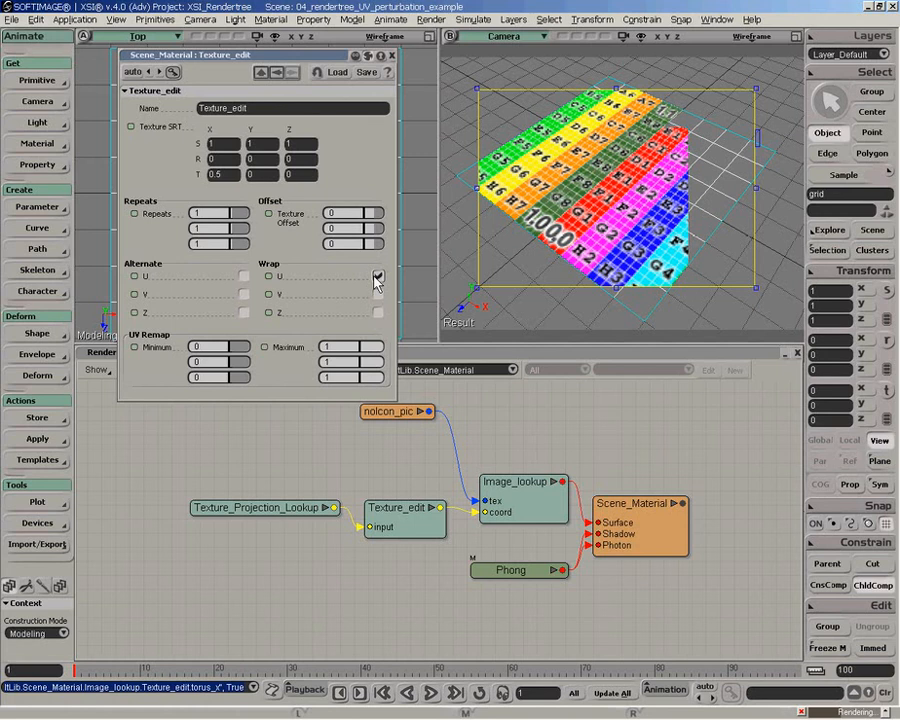
left_click(378, 277)
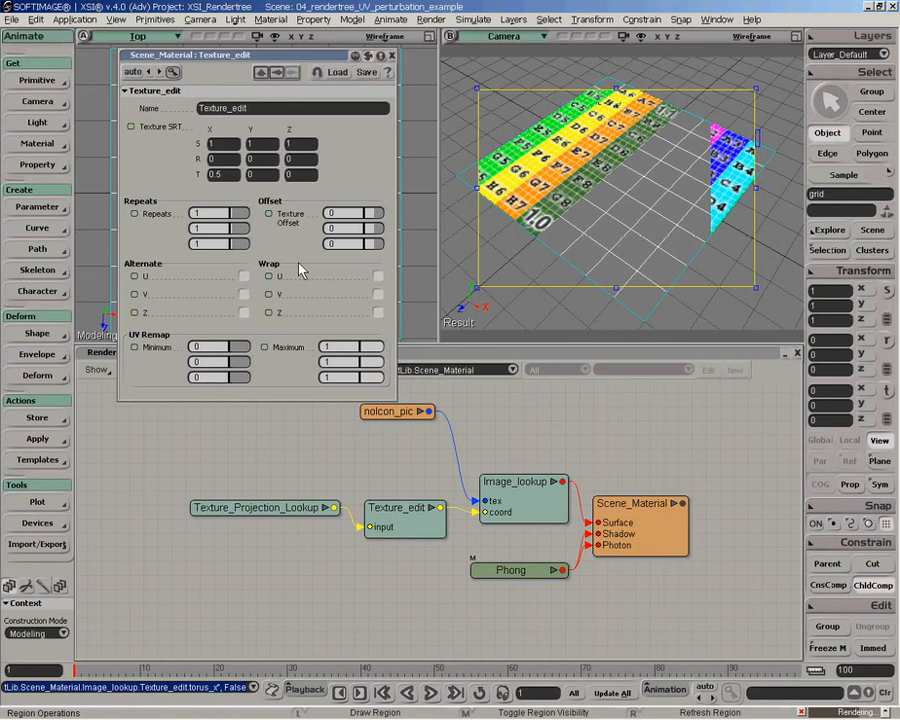
left_click(378, 276)
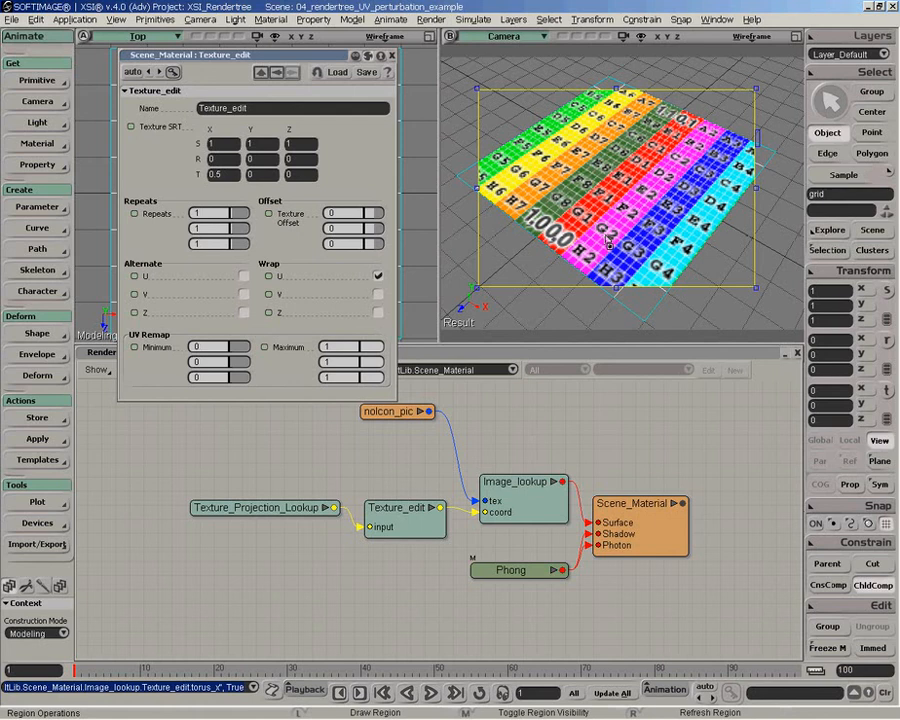
left_click(378, 276)
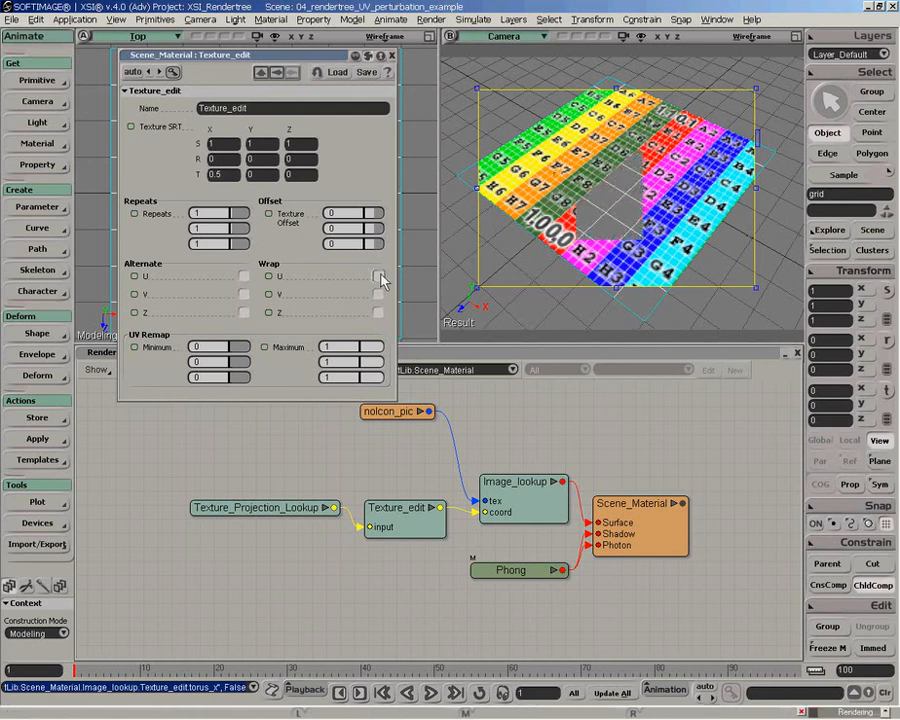
- Reset the Texture SRT X translation to 0
left_click(218, 172)
type("0")
key("Return")
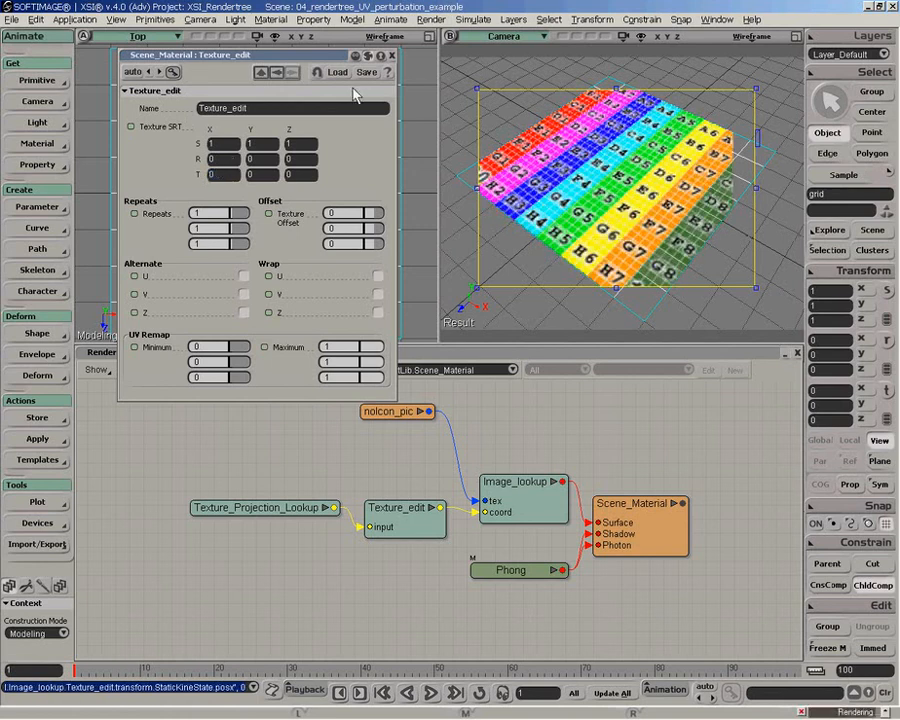